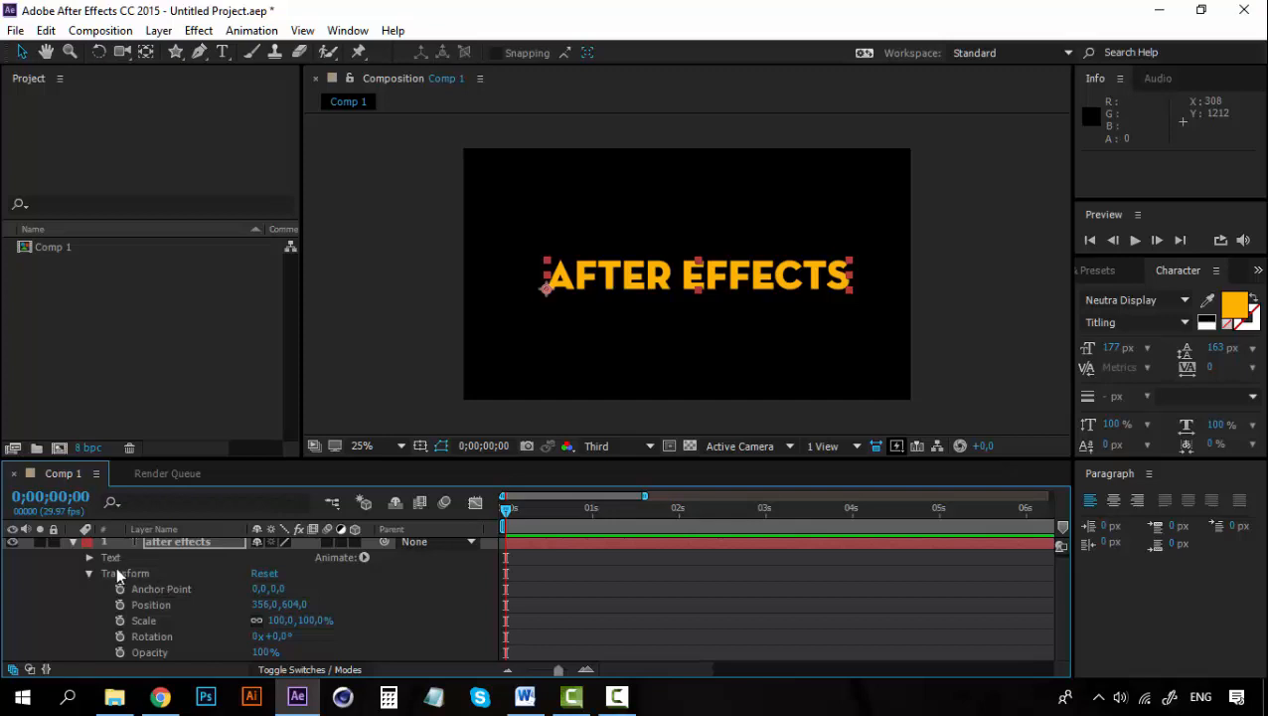
Step: Add a Position animator to the "after effects" text layer and collapse its Path Options group
{"action": "left_click", "coordinate": [89, 572]}
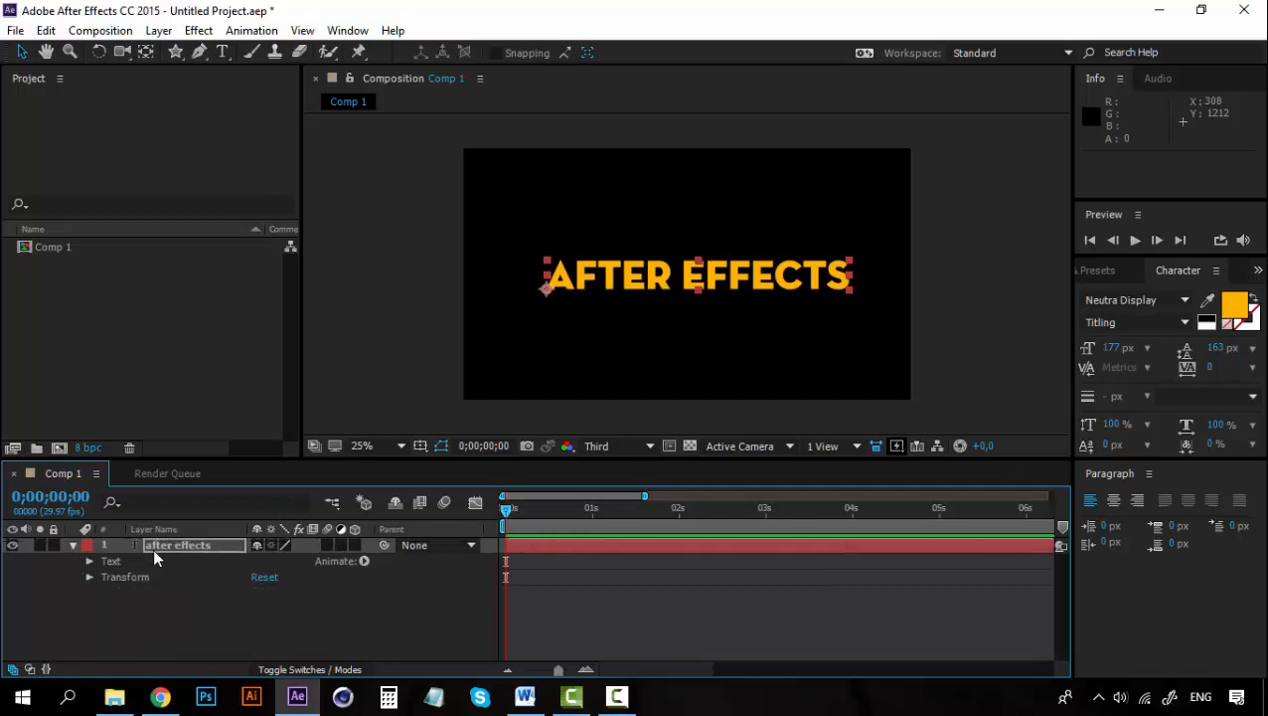
{"action": "left_click", "coordinate": [95, 560]}
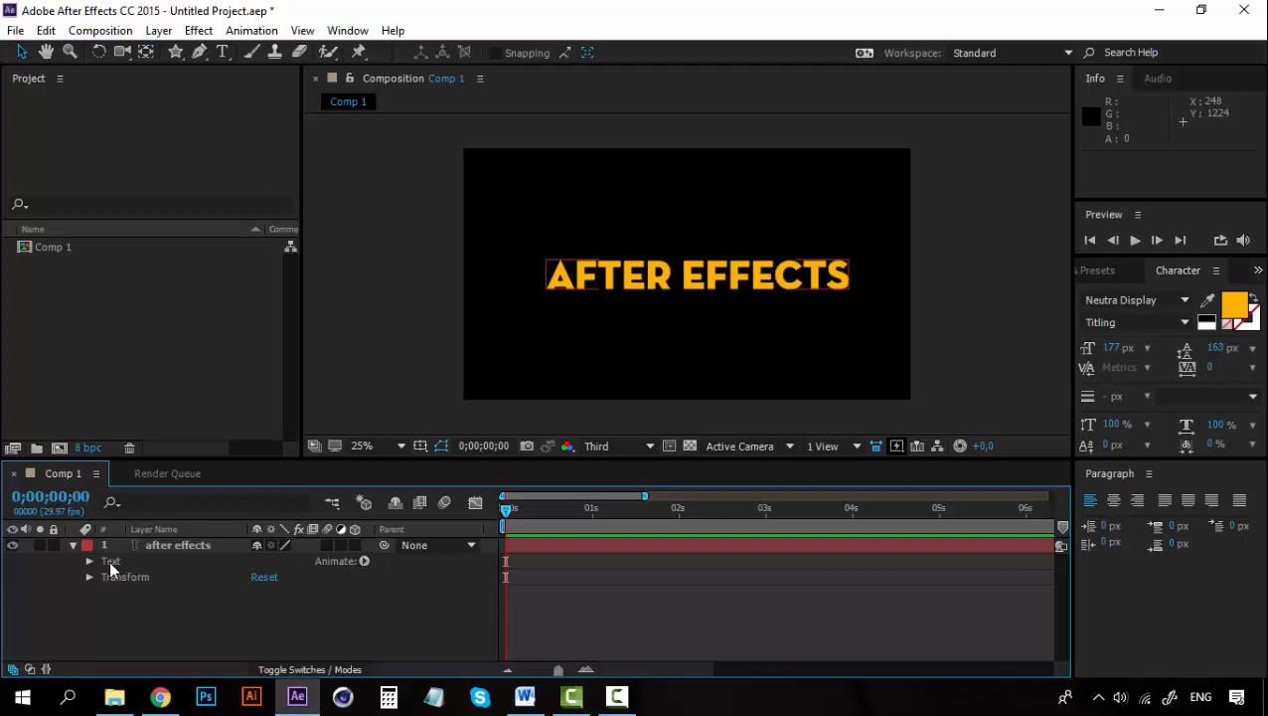
{"action": "left_click", "coordinate": [363, 562]}
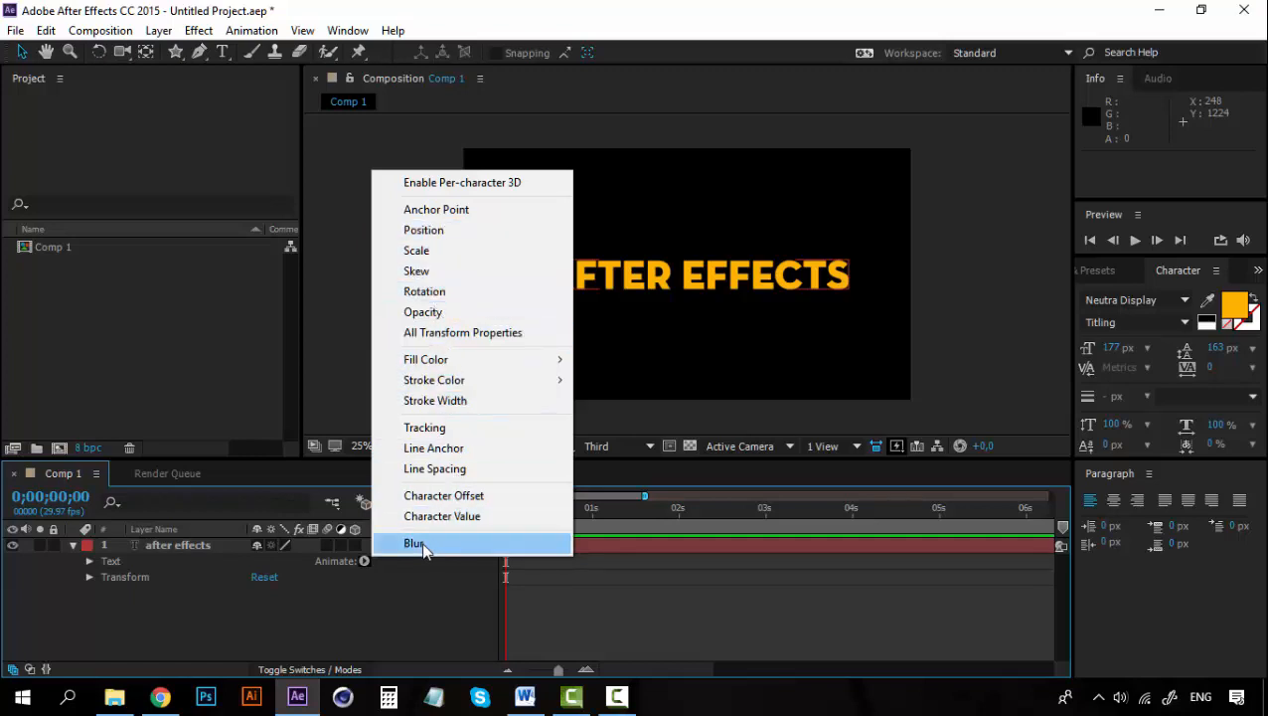
{"action": "mouse_move", "coordinate": [470, 359]}
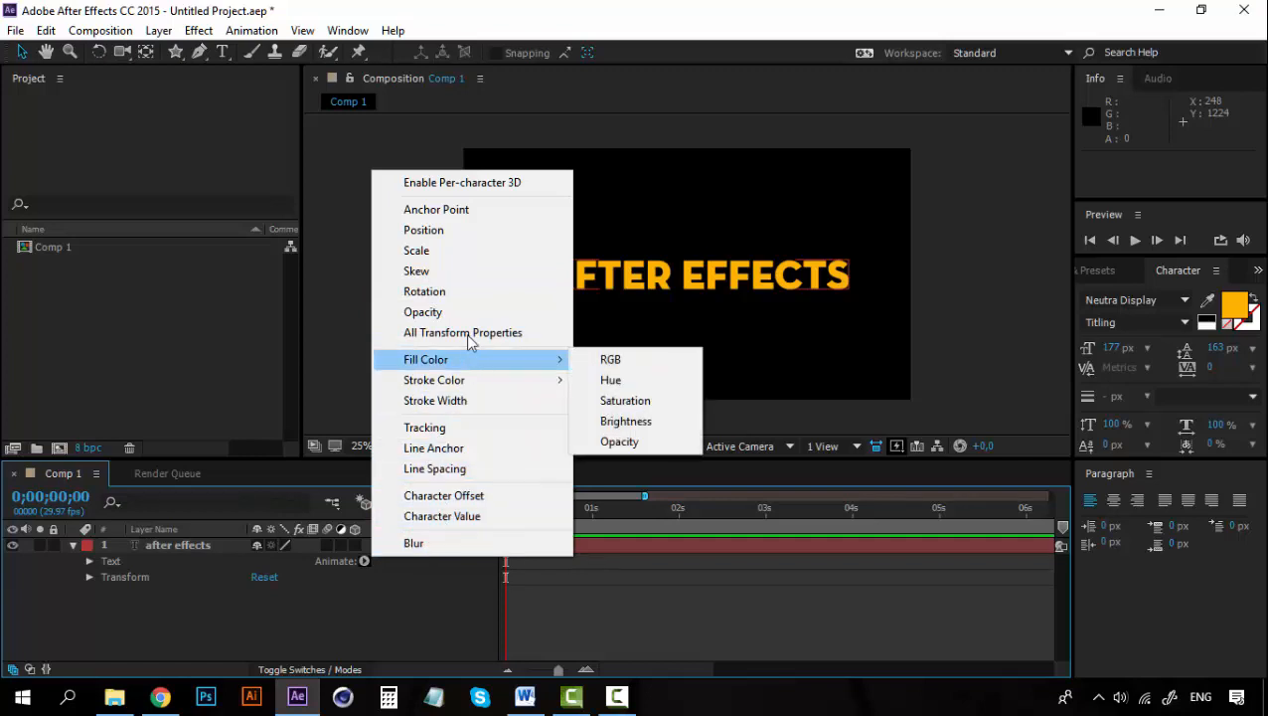
{"action": "left_click", "coordinate": [444, 232]}
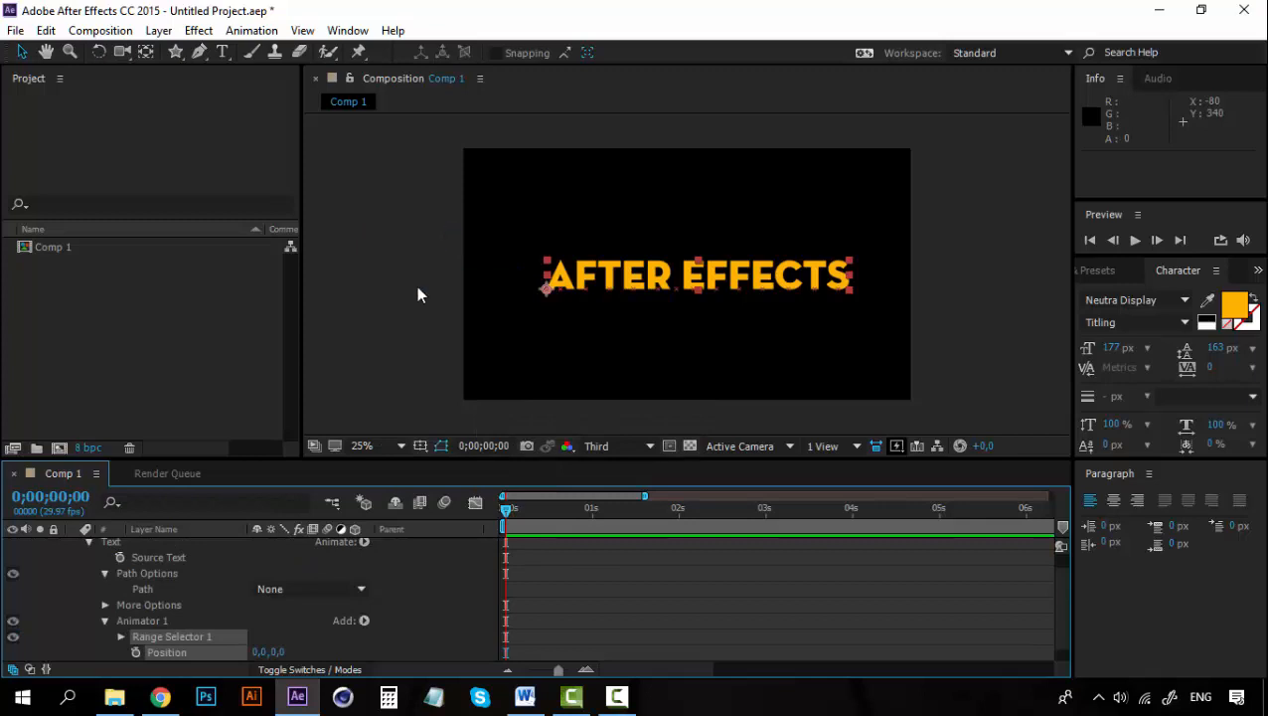
{"action": "scroll", "coordinate": [189, 600], "scroll_direction": "up", "scroll_amount": 1}
{"action": "scroll", "coordinate": [187, 604], "scroll_direction": "down", "scroll_amount": 2}
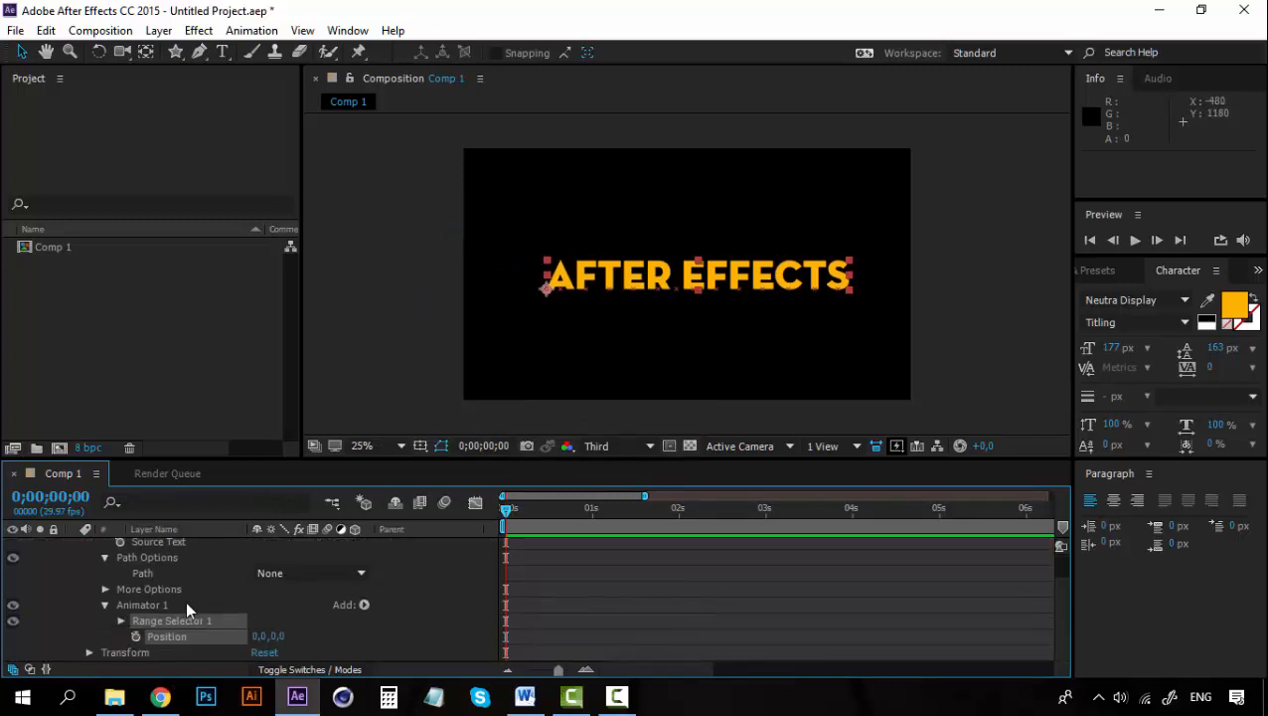
{"action": "scroll", "coordinate": [199, 594], "scroll_direction": "up", "scroll_amount": 1}
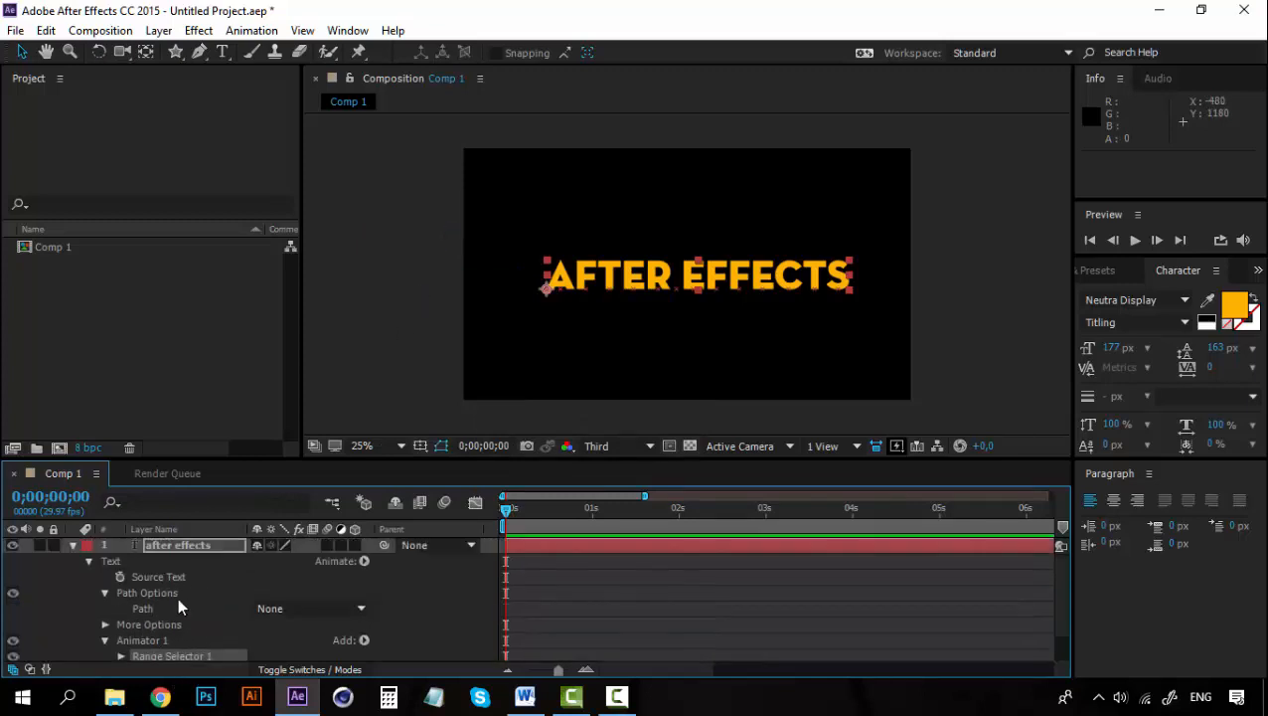
{"action": "left_click", "coordinate": [106, 592]}
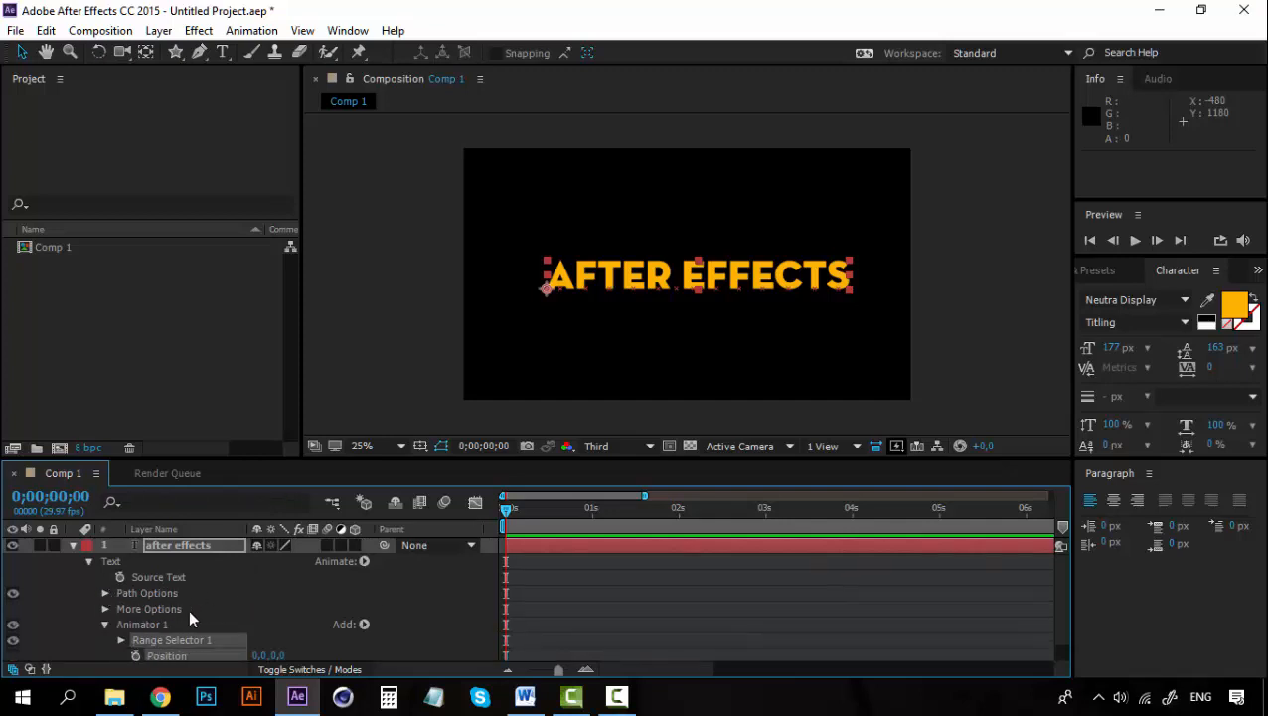
Step: Examine Animator 1's structure: the Start, End and Offset values in Range Selector 1, the Position property and the available animator properties
{"action": "scroll", "coordinate": [199, 604], "scroll_direction": "down", "scroll_amount": 1}
{"action": "left_click", "coordinate": [143, 604]}
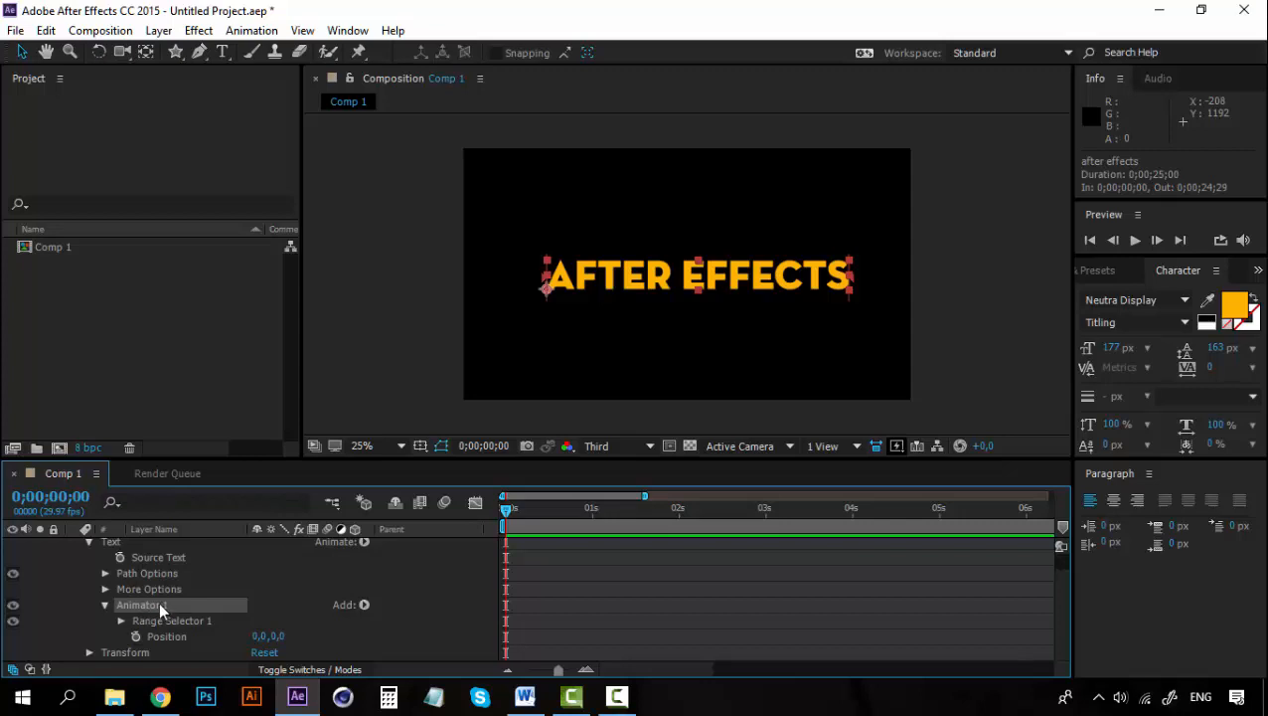
{"action": "left_click", "coordinate": [149, 620]}
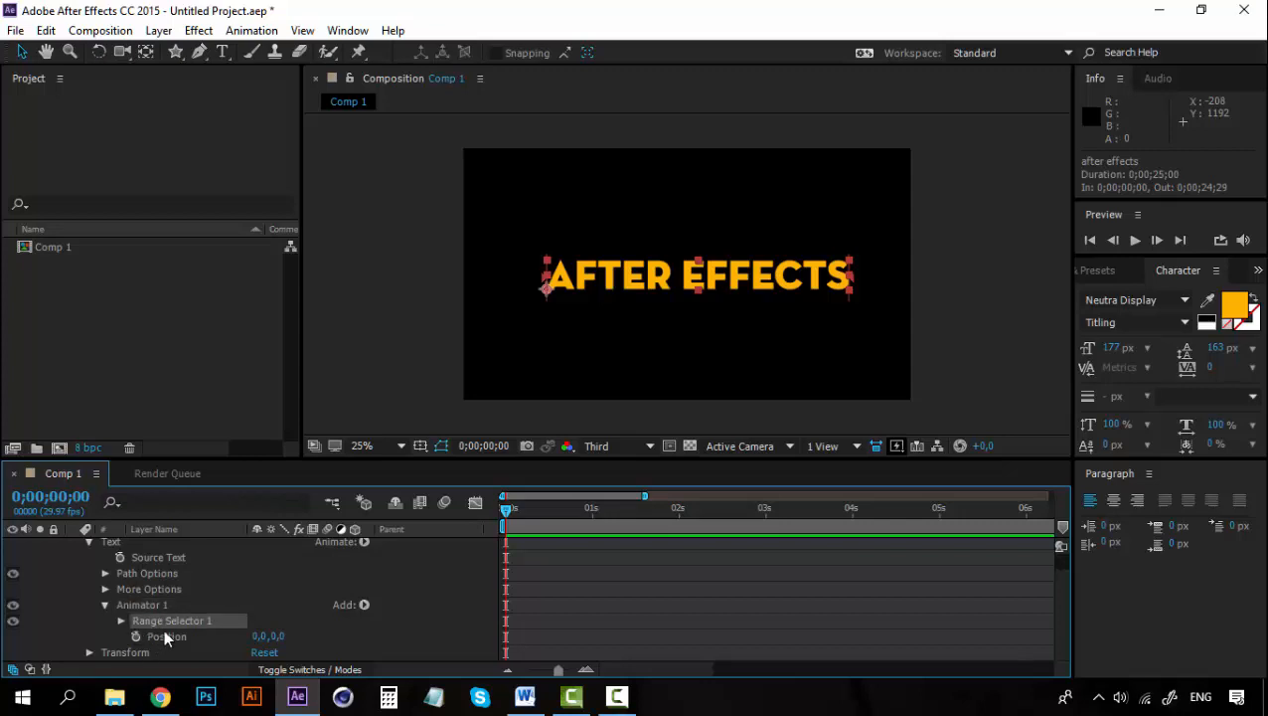
{"action": "left_click", "coordinate": [119, 620]}
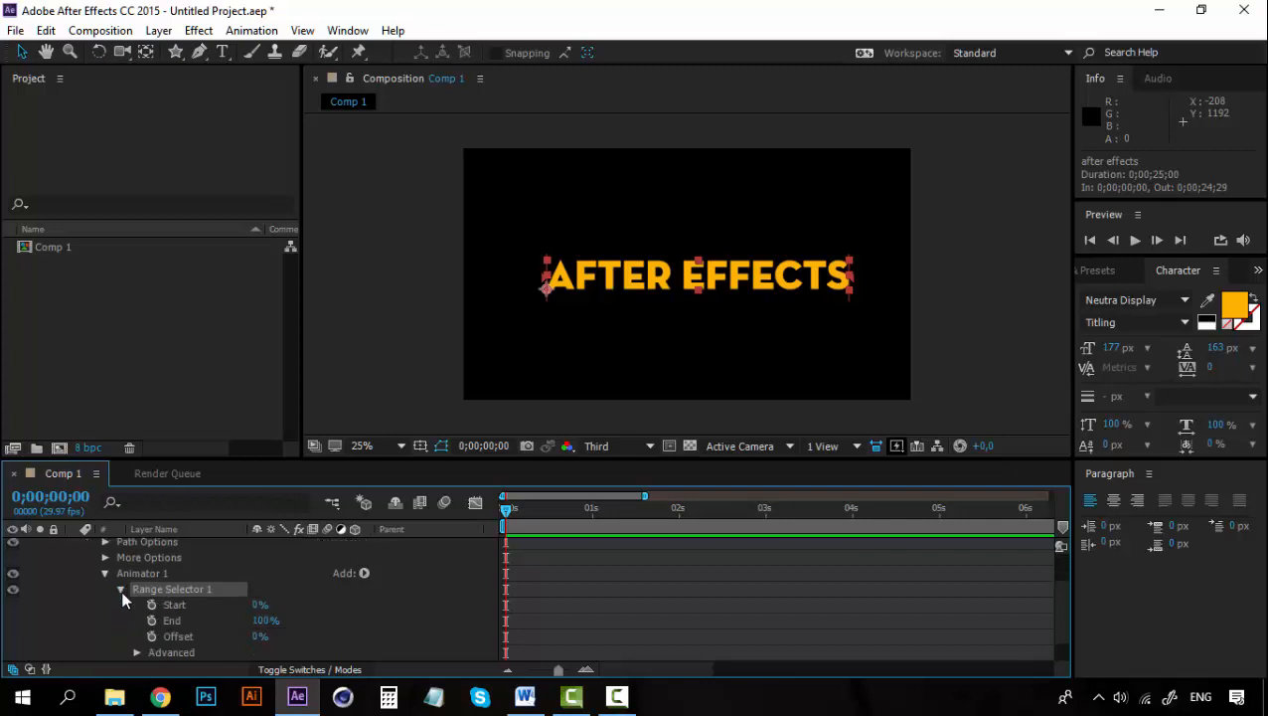
{"action": "left_click", "coordinate": [120, 588]}
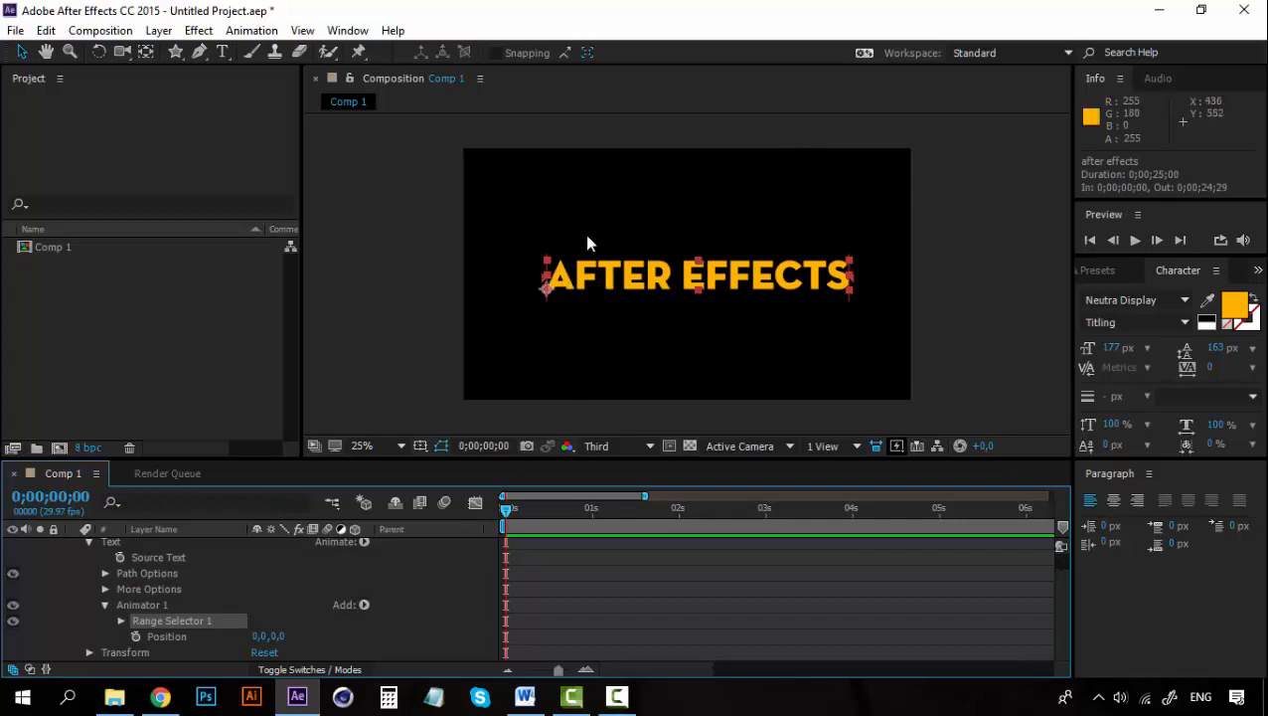
{"action": "left_click", "coordinate": [121, 618]}
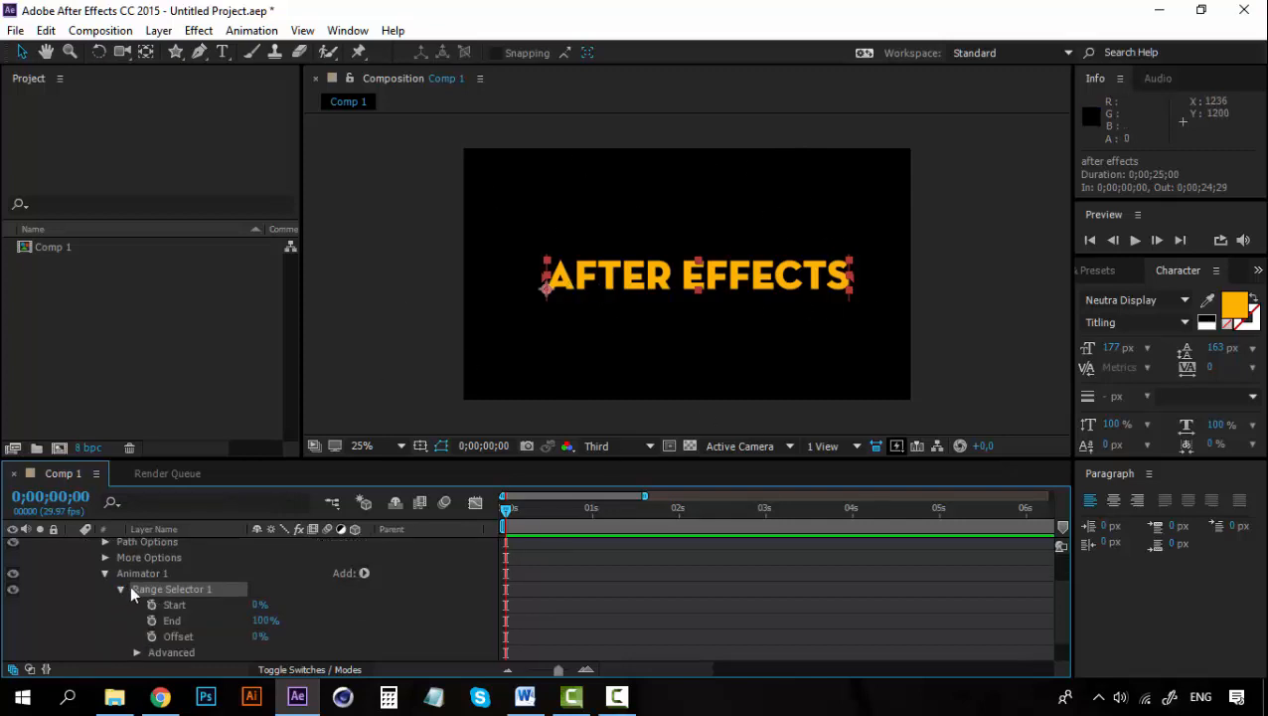
{"action": "left_click", "coordinate": [120, 588]}
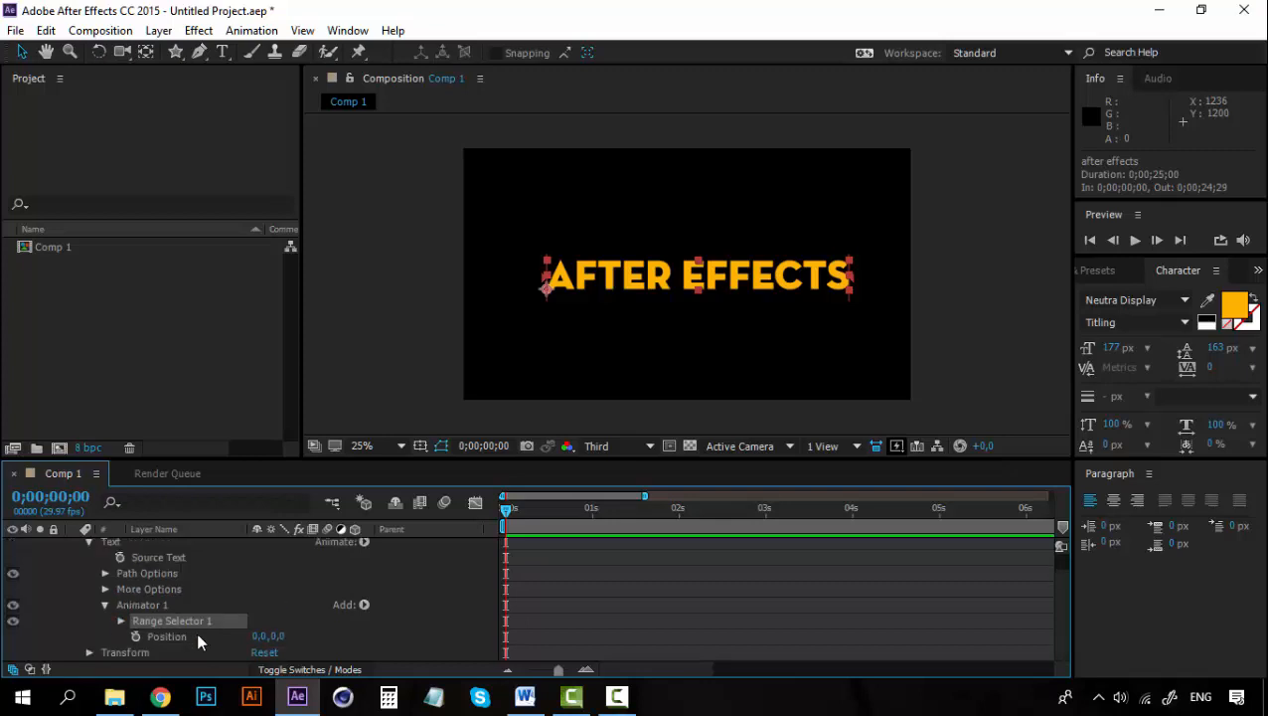
{"action": "left_click", "coordinate": [174, 636]}
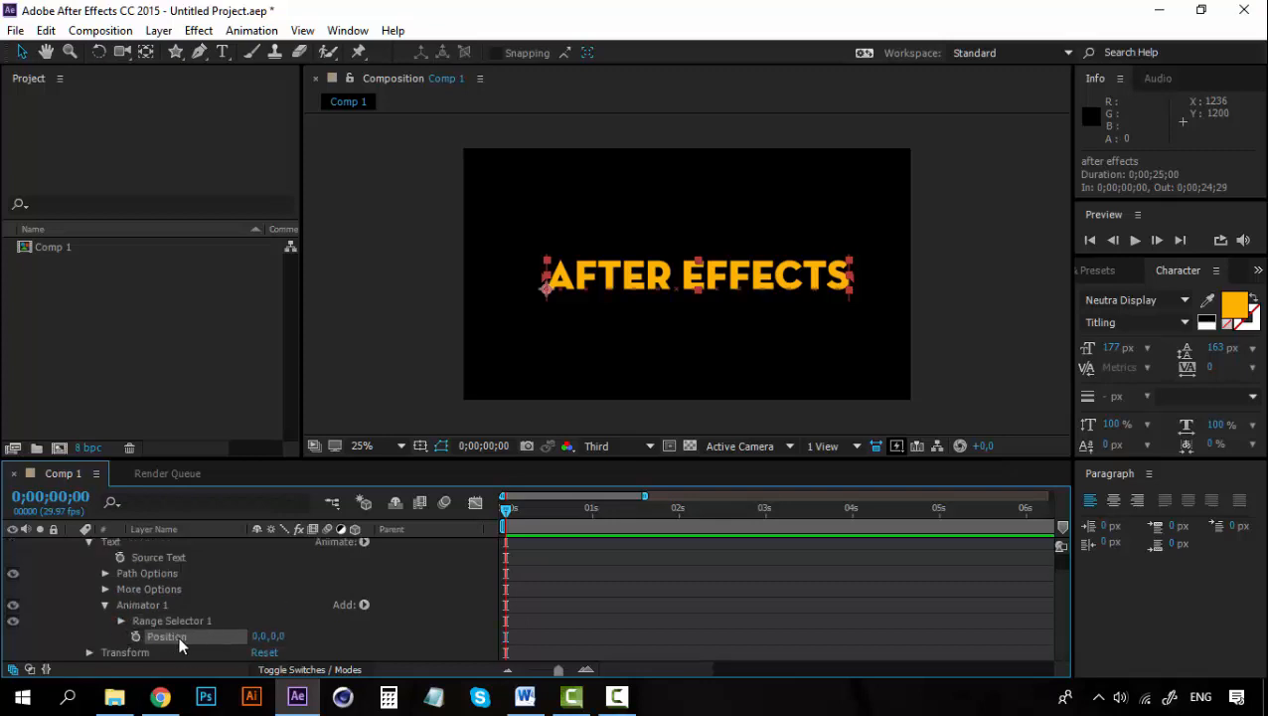
{"action": "left_click", "coordinate": [363, 543]}
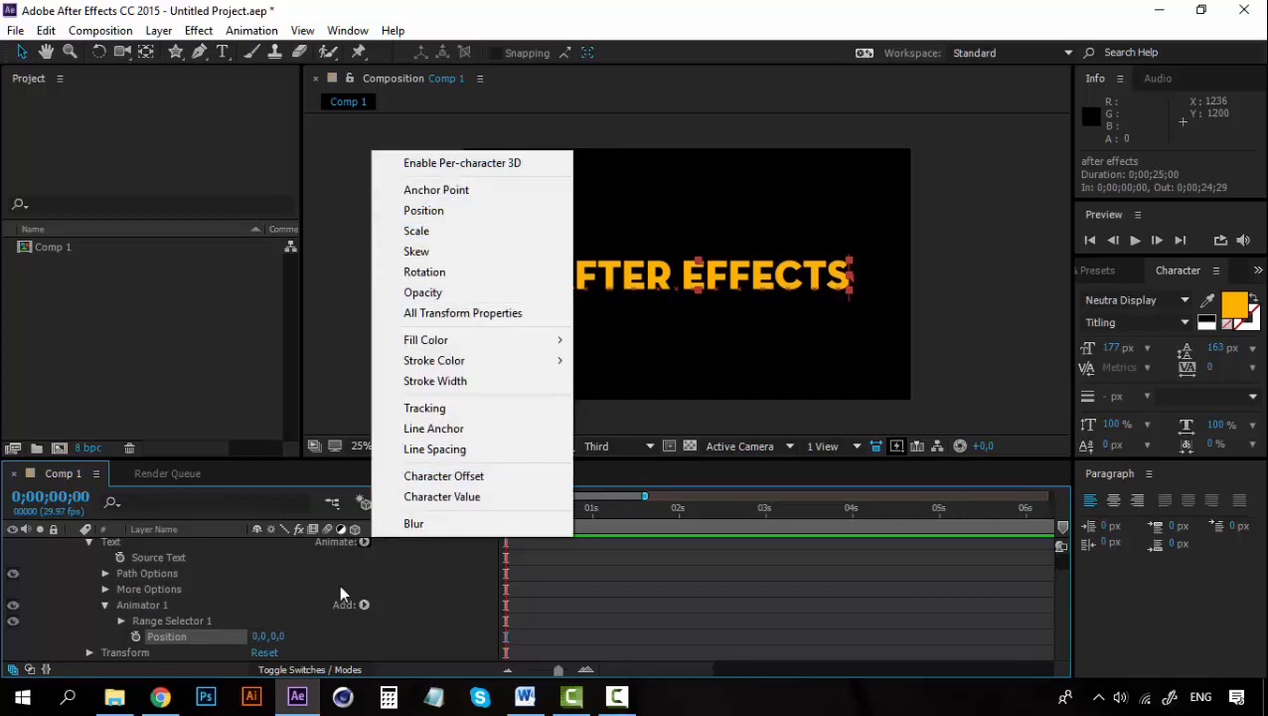
{"action": "left_click", "coordinate": [199, 623]}
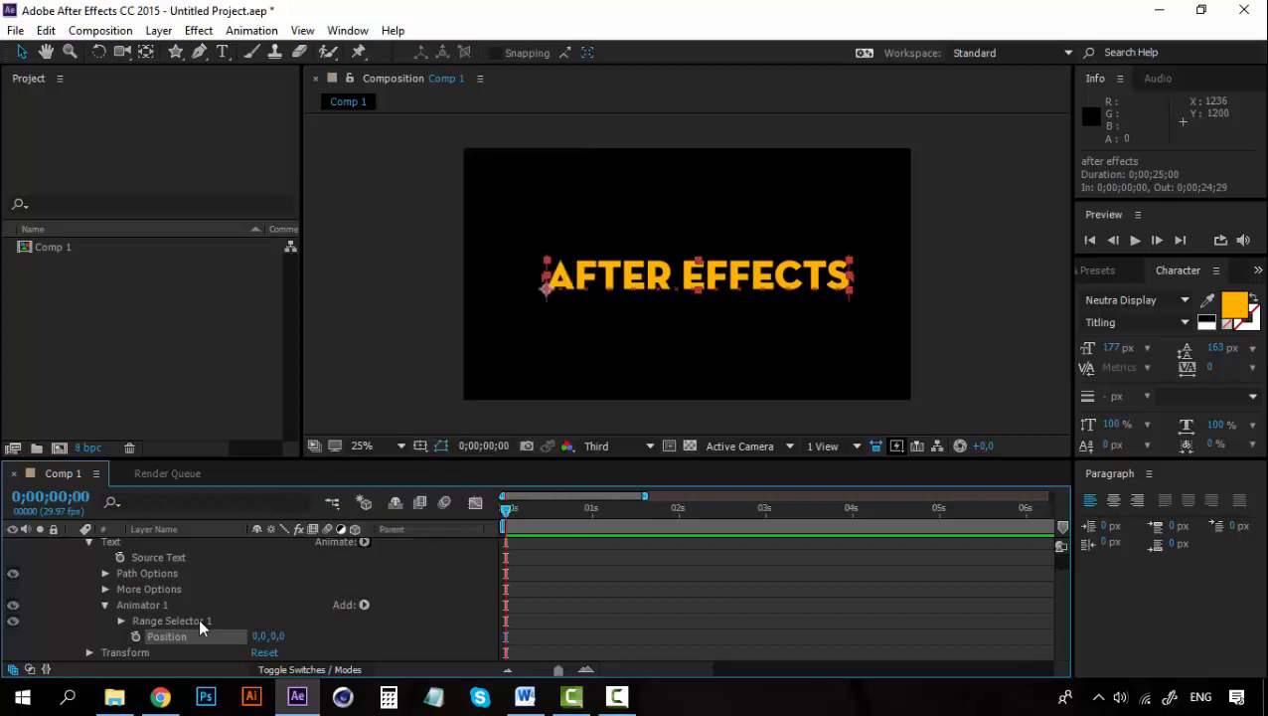
{"action": "left_click", "coordinate": [200, 622]}
{"action": "left_click", "coordinate": [177, 639]}
Step: Keyframe the animator's Position at 0;00;00;00 and at 0;00;00;15, moving the text above the frame to about 0,-636 at the second keyframe
{"action": "left_click", "coordinate": [136, 637]}
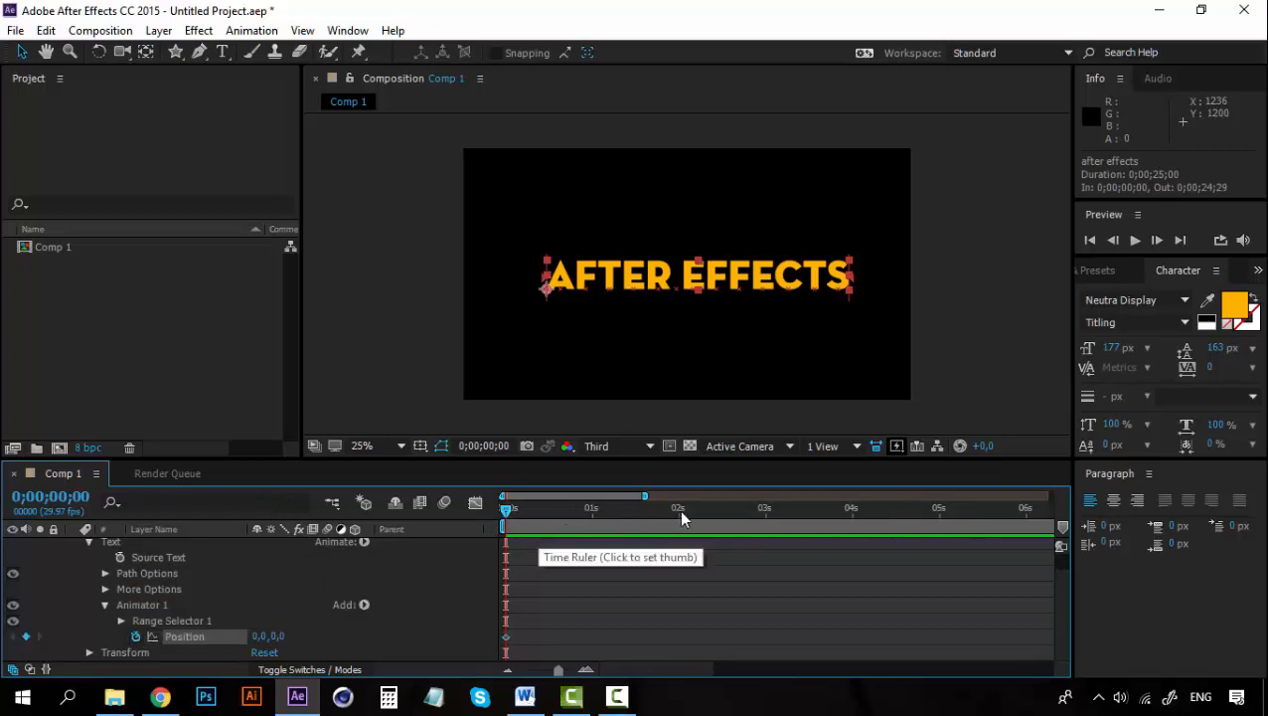
{"action": "left_click", "coordinate": [591, 509]}
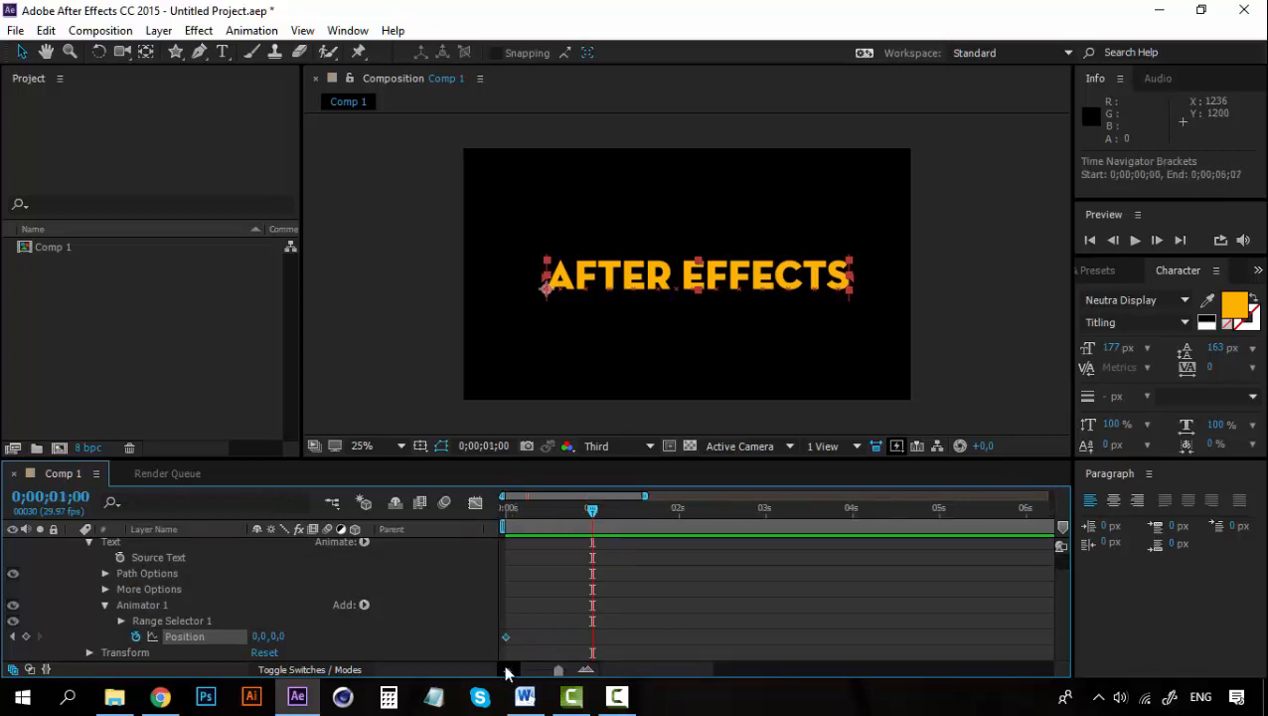
{"action": "left_click", "coordinate": [588, 671]}
{"action": "left_click", "coordinate": [590, 670]}
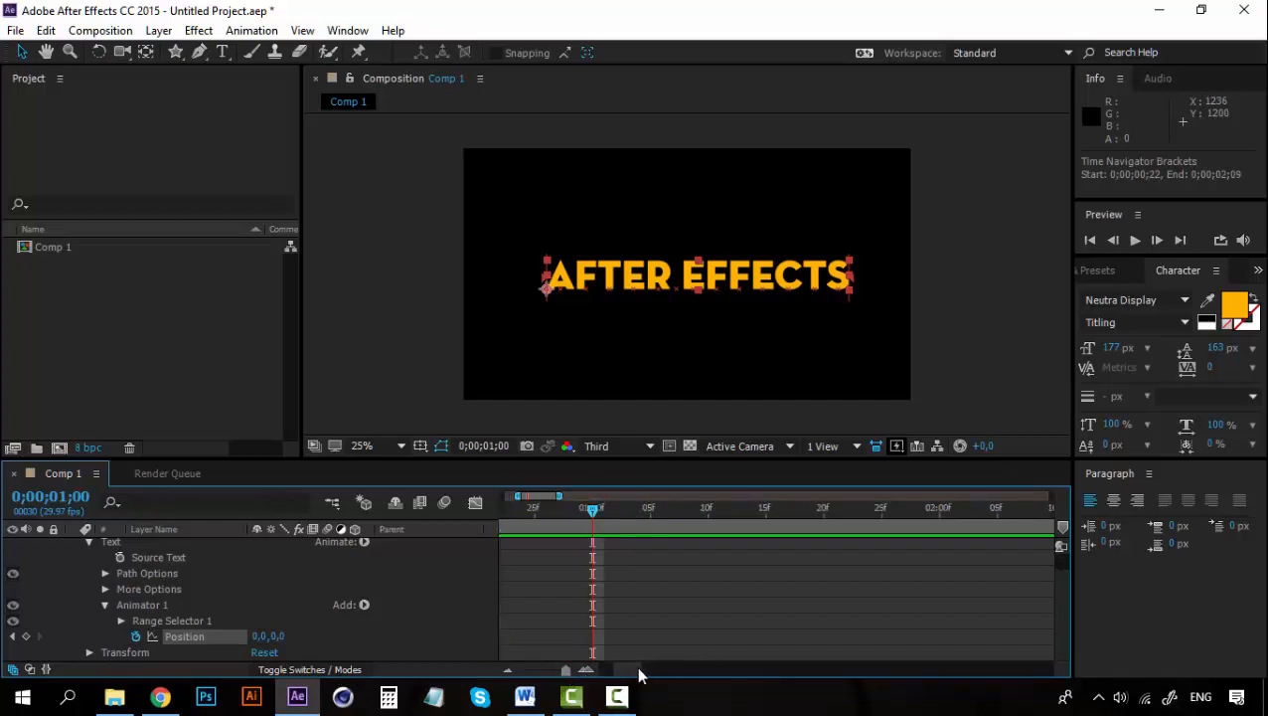
{"action": "left_click_drag", "start_coordinate": [637, 671], "coordinate": [620, 670]}
{"action": "left_click_drag", "start_coordinate": [783, 510], "coordinate": [678, 512]}
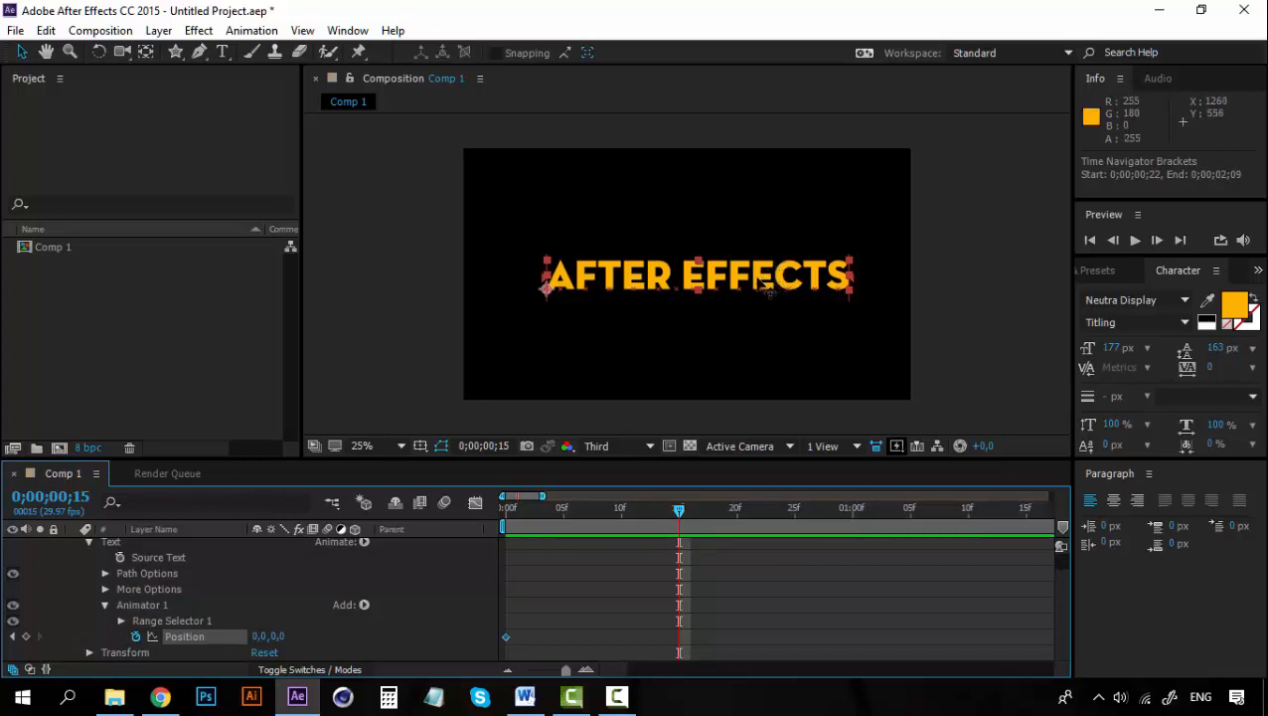
{"action": "left_click_drag", "start_coordinate": [765, 286], "coordinate": [754, 136]}
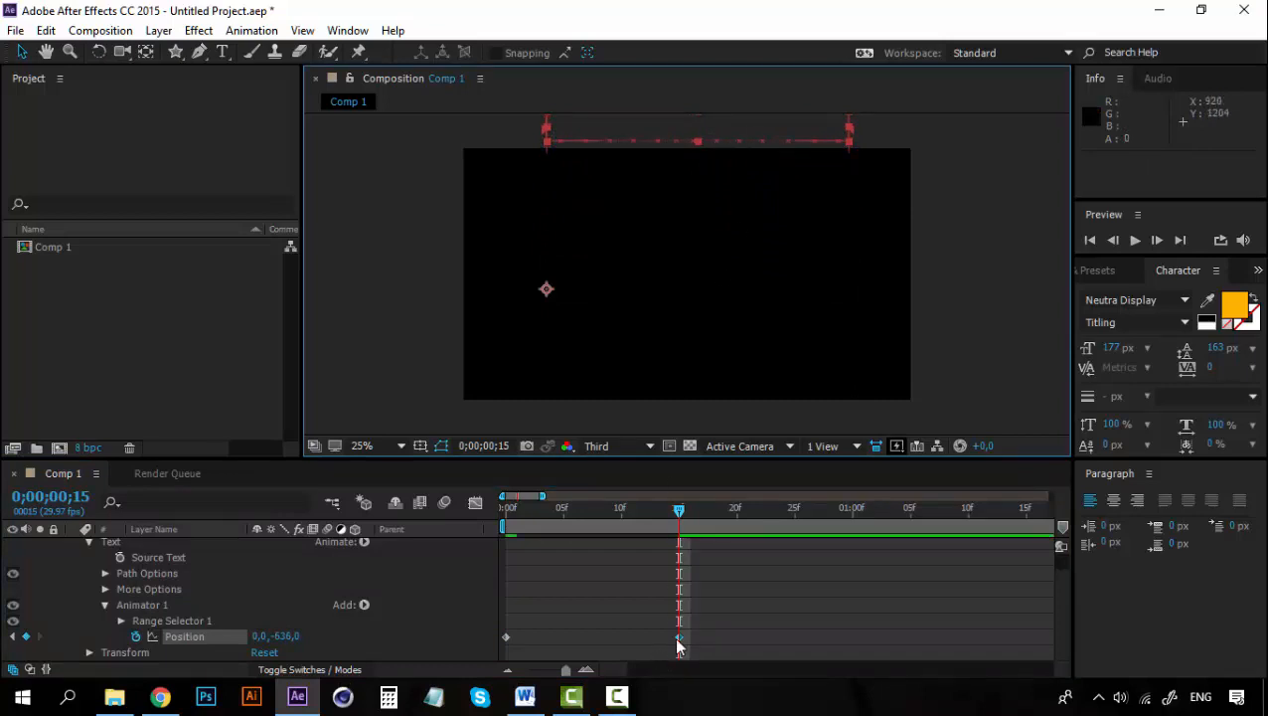
Step: Preview the text's Position animation from the start of the composition
{"action": "left_click_drag", "start_coordinate": [680, 509], "coordinate": [488, 502]}
{"action": "key", "text": "space"}
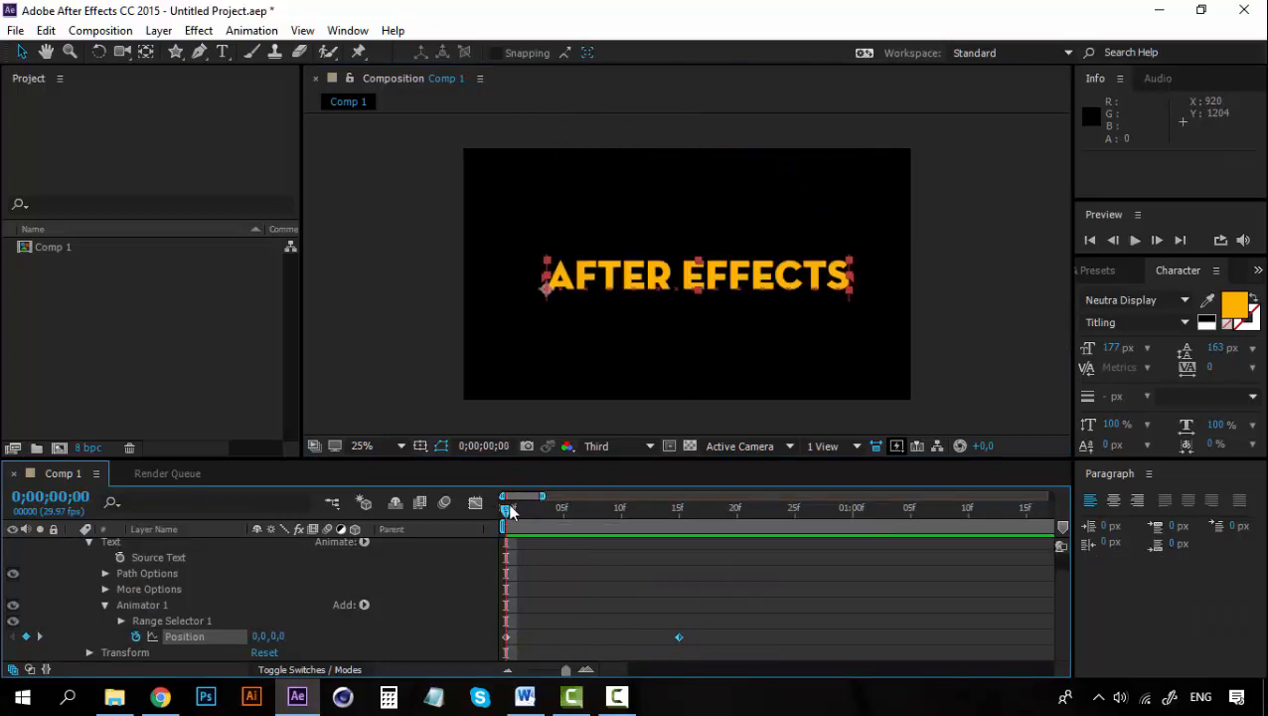
{"action": "left_click_drag", "start_coordinate": [506, 510], "coordinate": [666, 516]}
{"action": "key", "text": "space"}
{"action": "key", "text": "space"}
Step: Check Range Selector 1's settings and remove the keyframes from the animator's Position property
{"action": "left_click", "coordinate": [174, 618]}
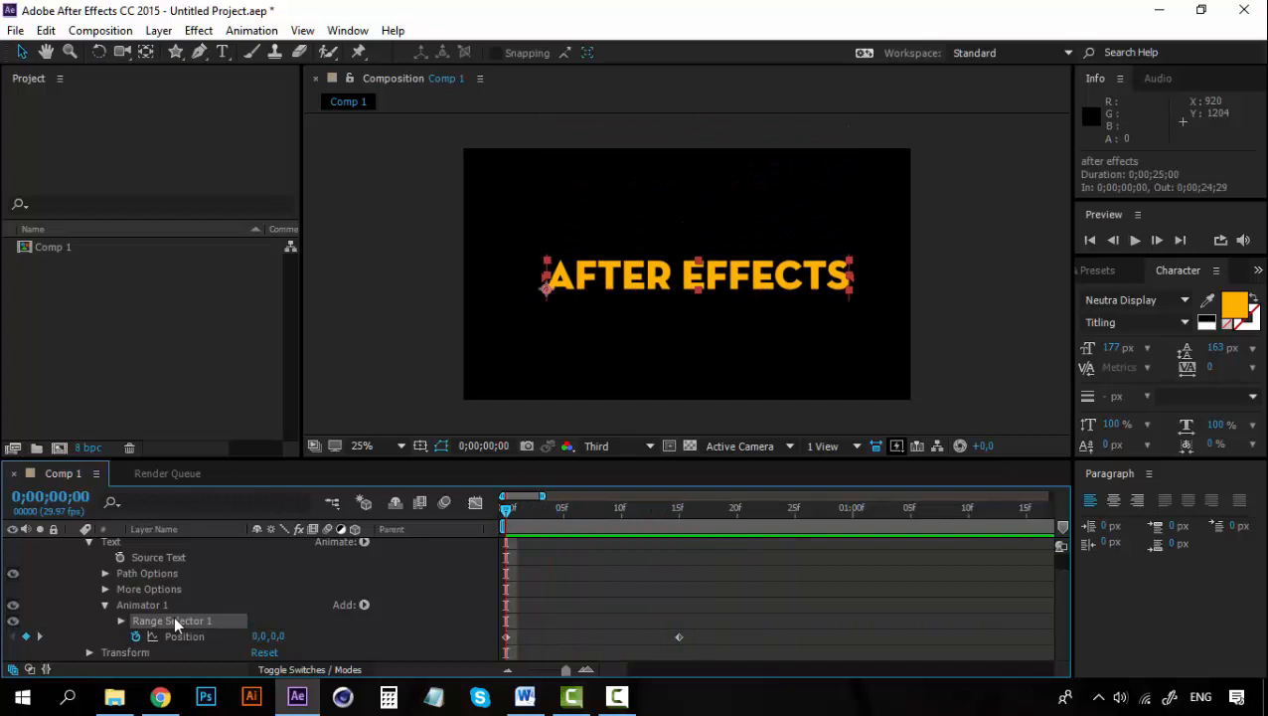
{"action": "left_click", "coordinate": [121, 620]}
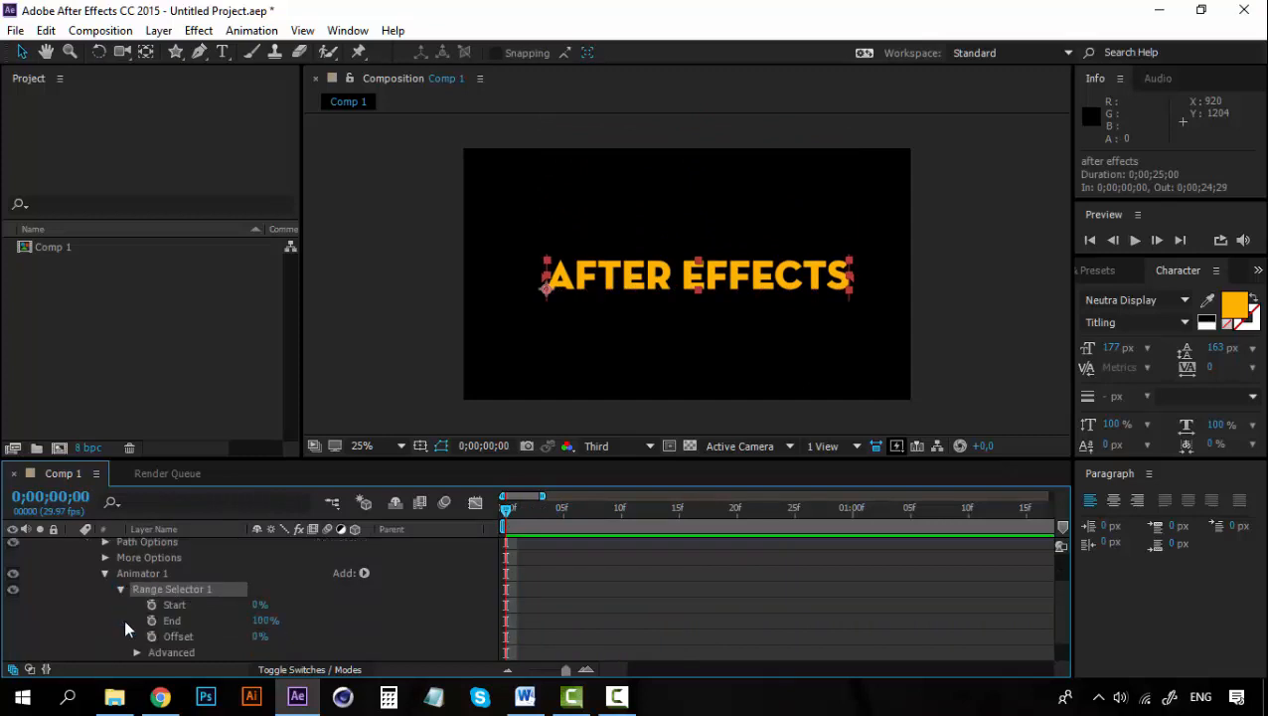
{"action": "left_click", "coordinate": [179, 601]}
{"action": "left_click", "coordinate": [175, 632]}
{"action": "left_click", "coordinate": [173, 601]}
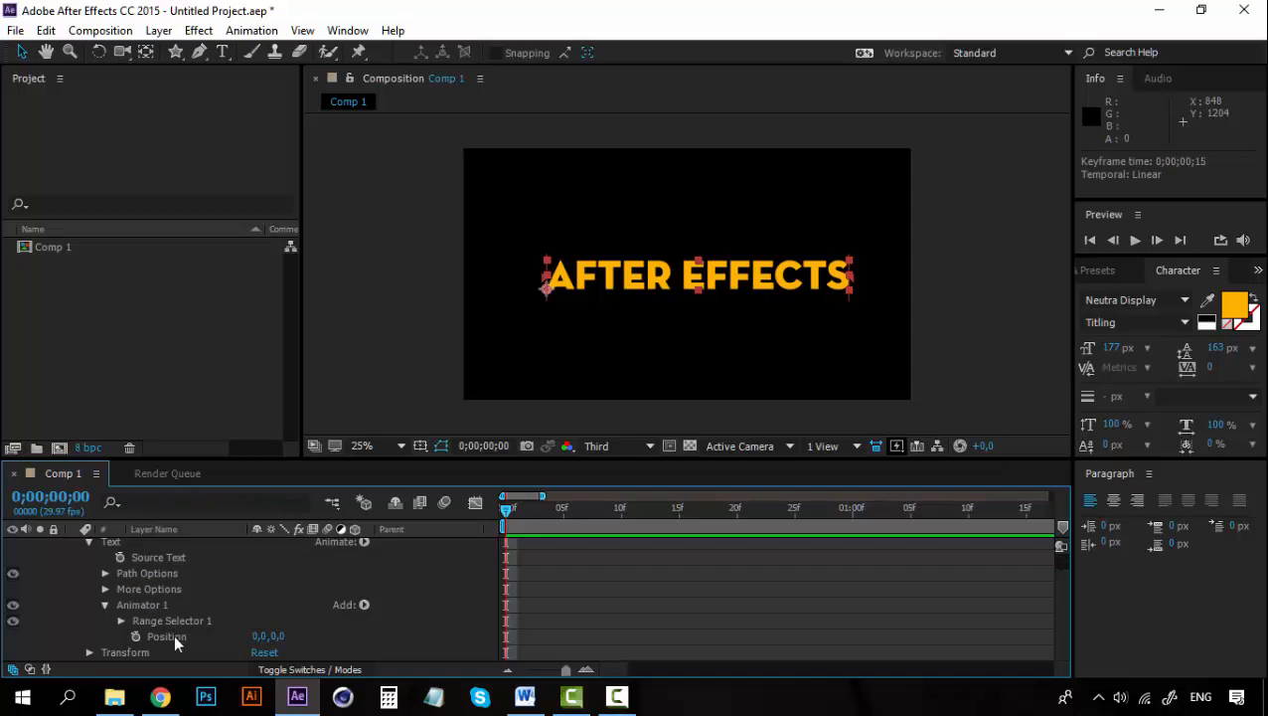
{"action": "left_click", "coordinate": [173, 636]}
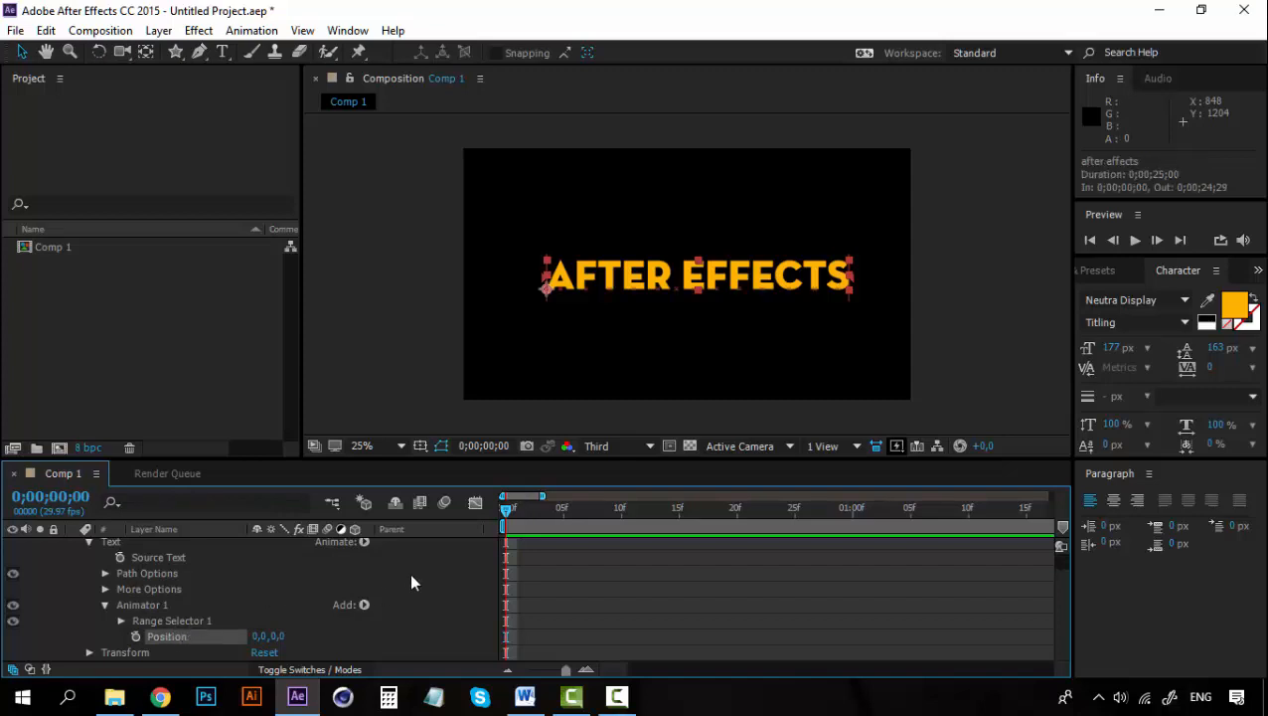
Step: Try shifting the text vertically through the animator's Position, and undo each change to restore the original placement
{"action": "left_click_drag", "start_coordinate": [278, 636], "coordinate": [298, 652]}
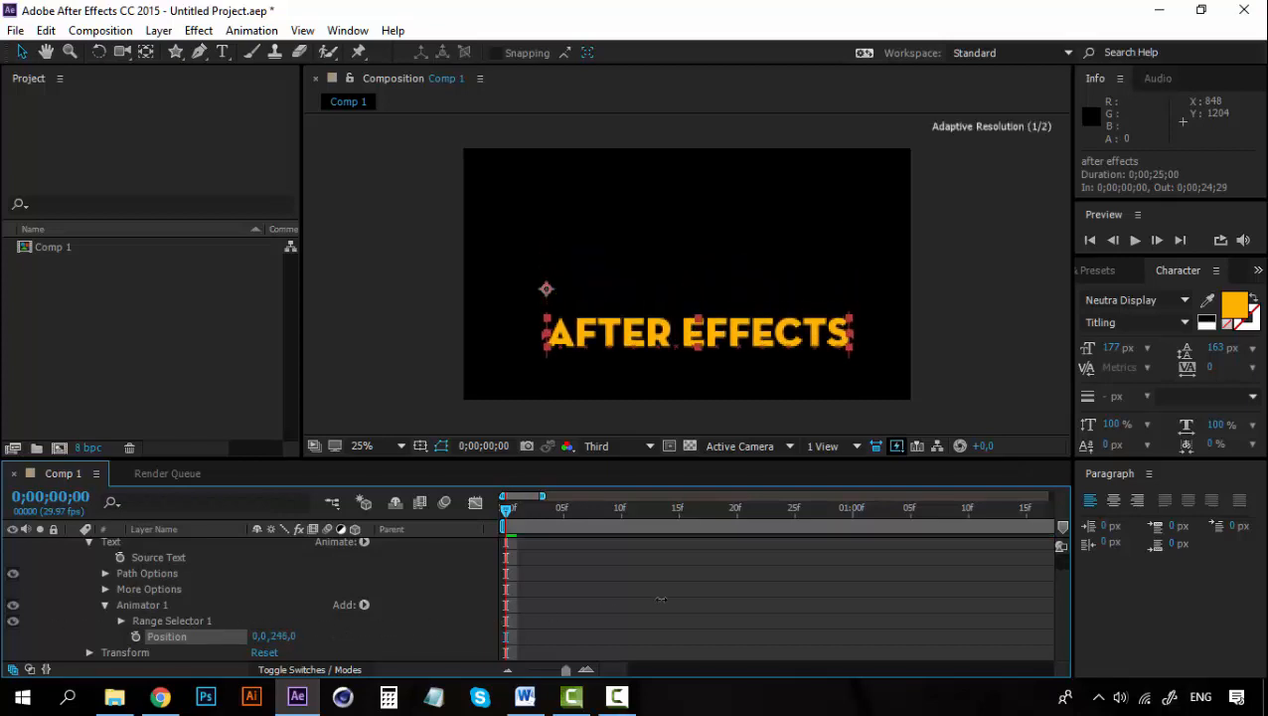
{"action": "key", "text": "ctrl+z"}
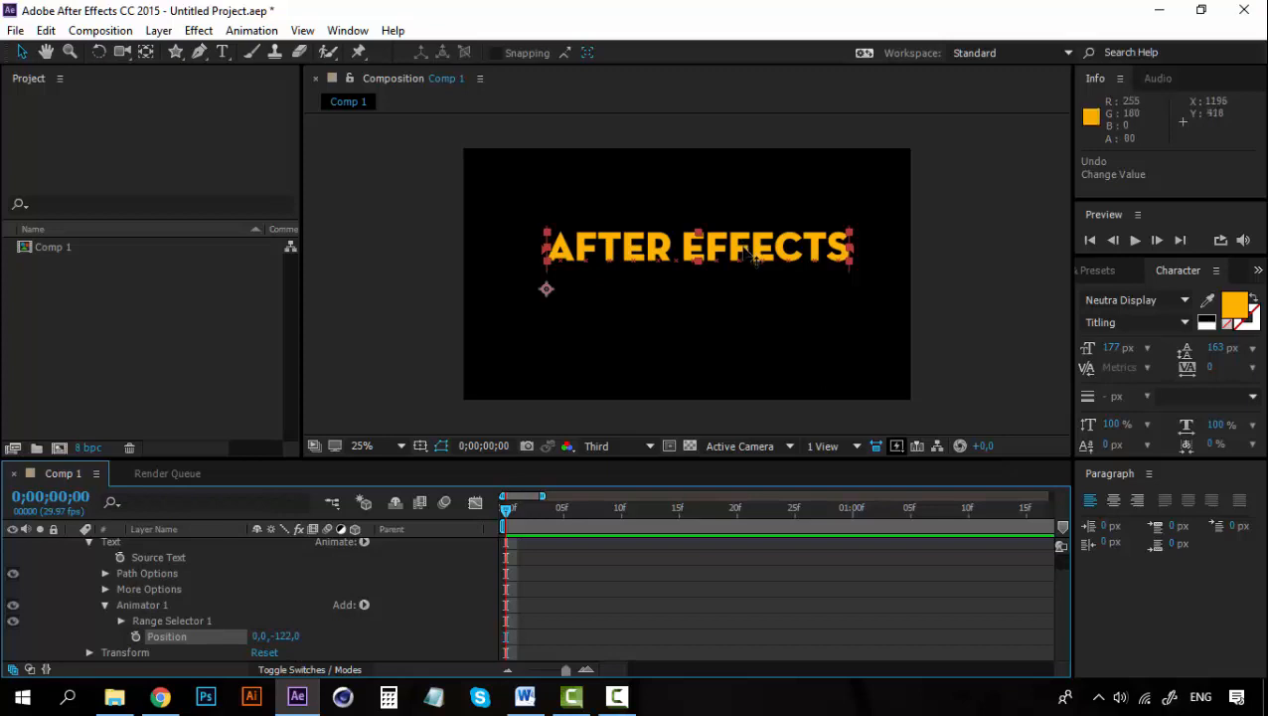
{"action": "key", "text": "ctrl+z"}
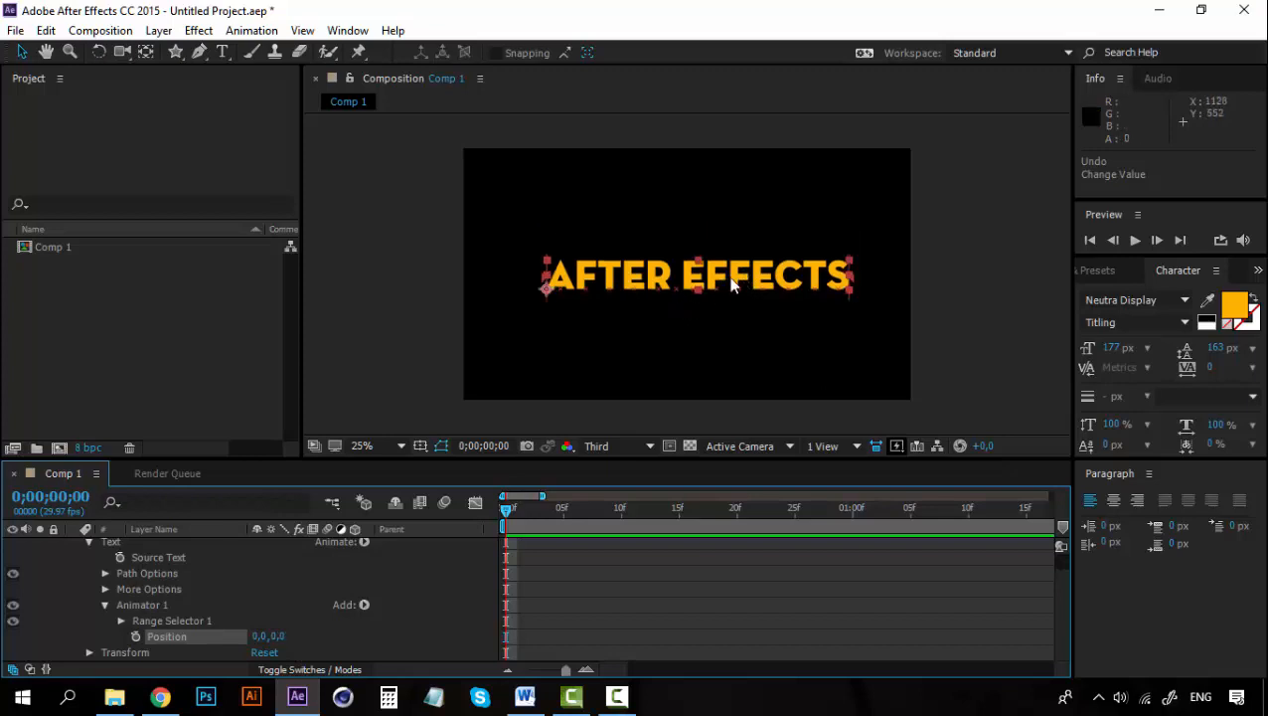
{"action": "left_click_drag", "start_coordinate": [733, 279], "coordinate": [731, 213]}
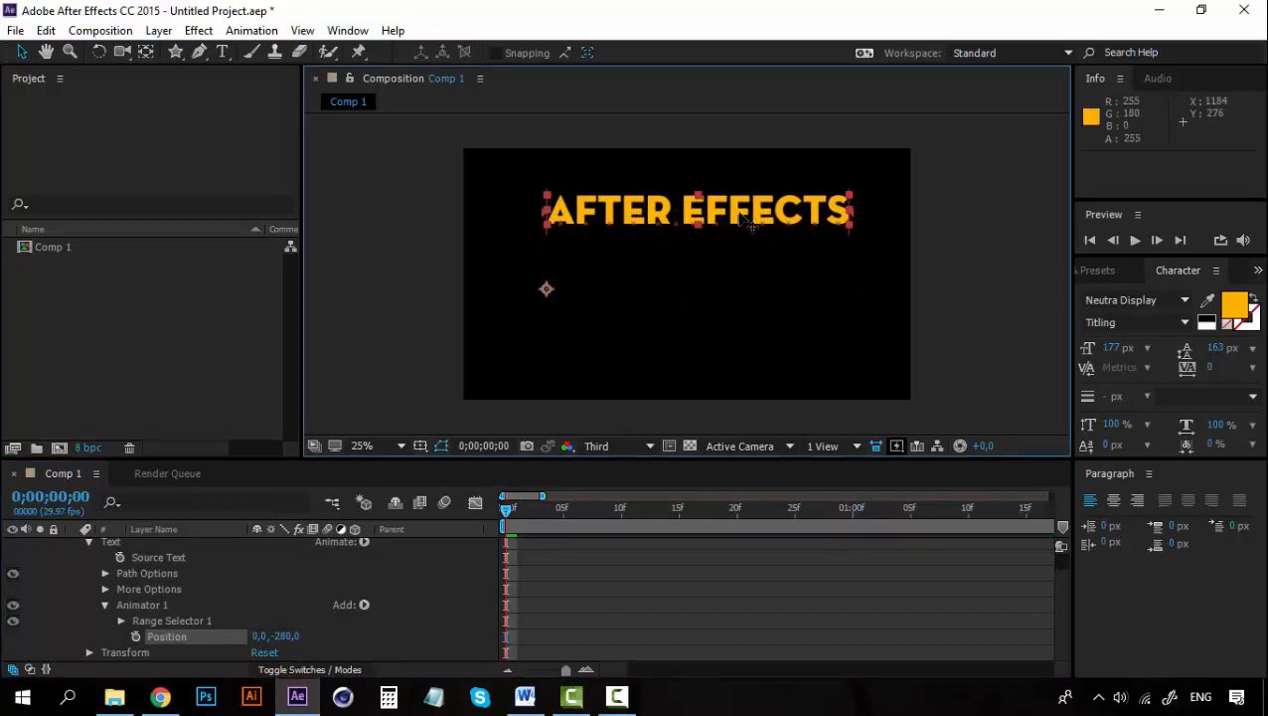
{"action": "key", "text": "ctrl+z"}
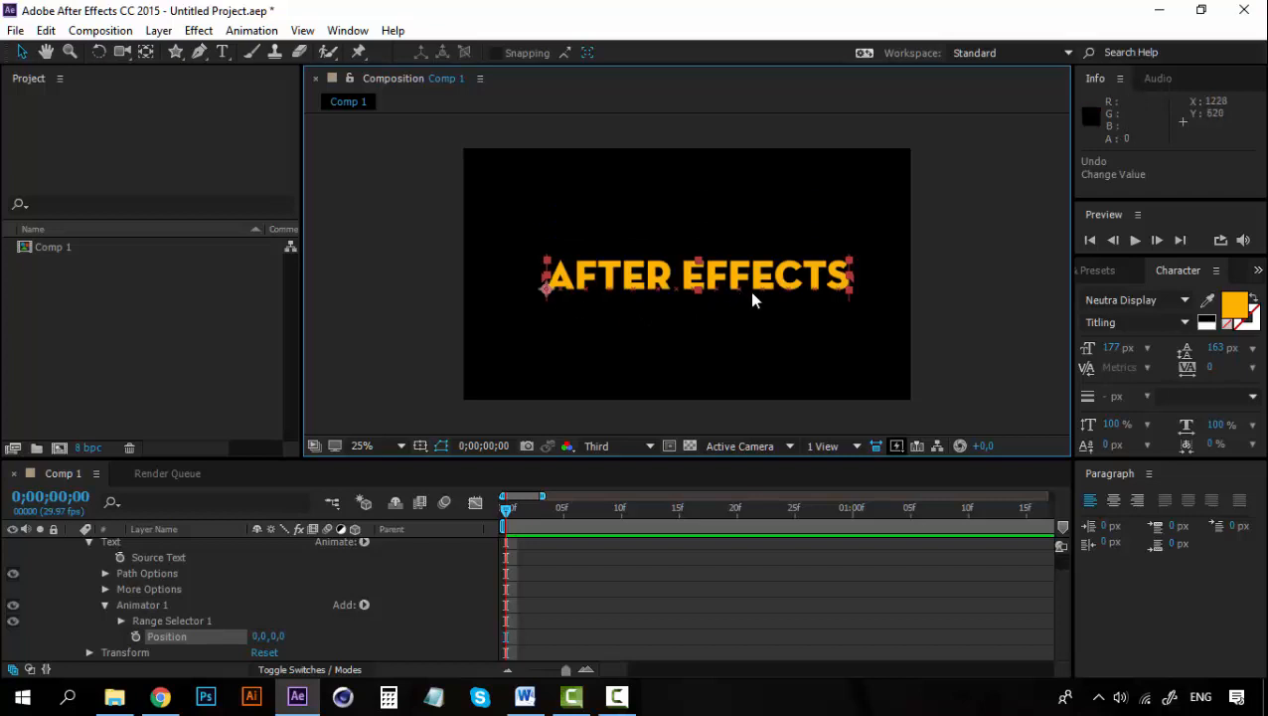
Step: Move the text straight up out of the frame to an animator Position of 0,-636, and select Range Selector 1
{"action": "left_click_drag", "start_coordinate": [767, 287], "coordinate": [769, 135]}
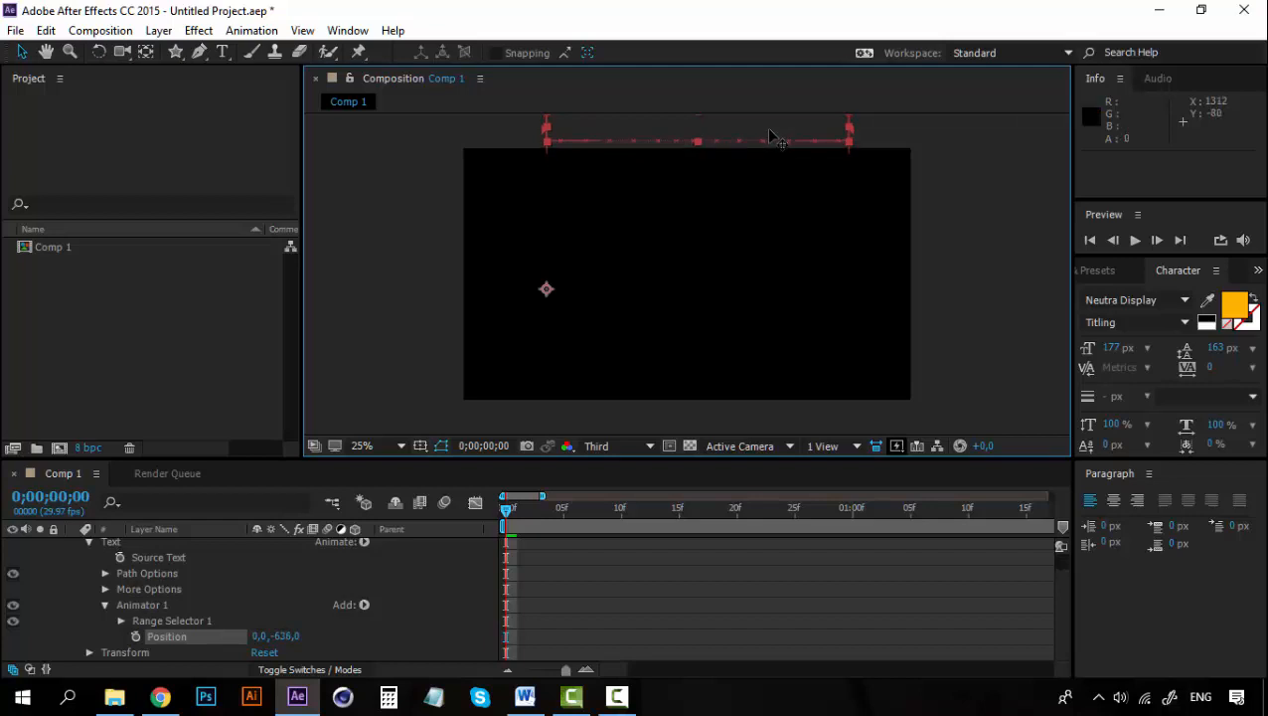
{"action": "left_click", "coordinate": [509, 513]}
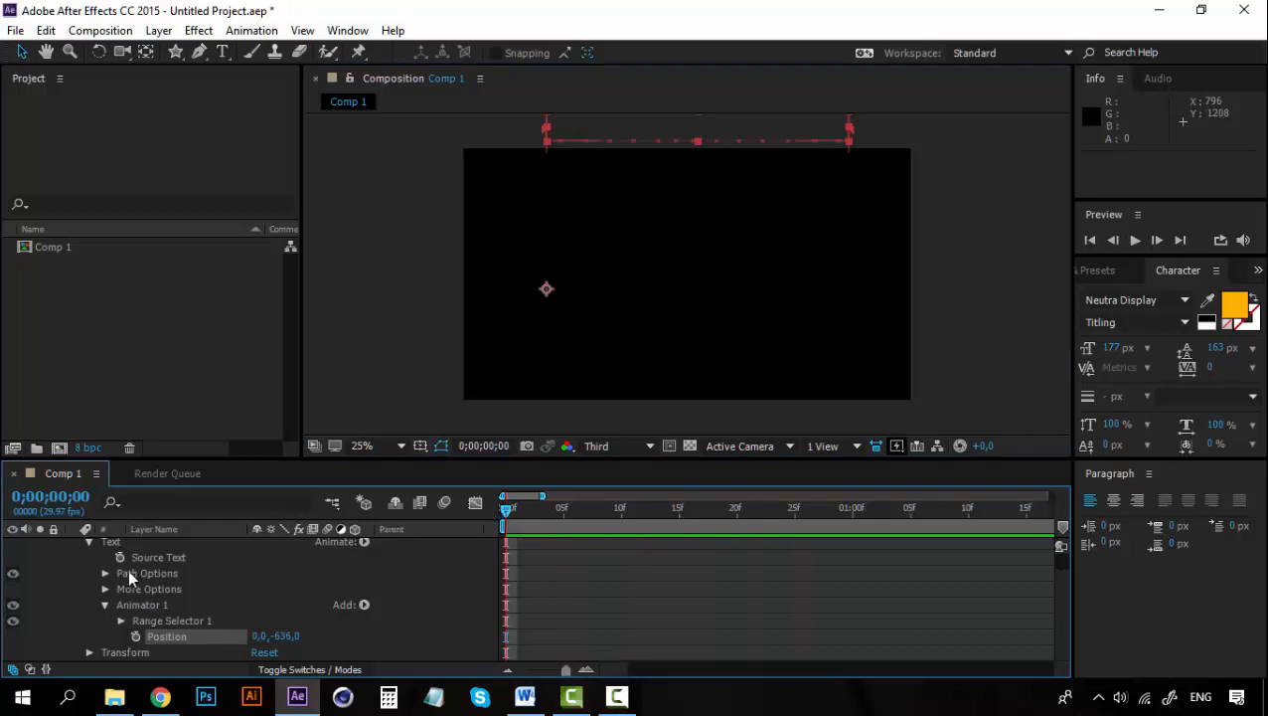
{"action": "left_click", "coordinate": [159, 620]}
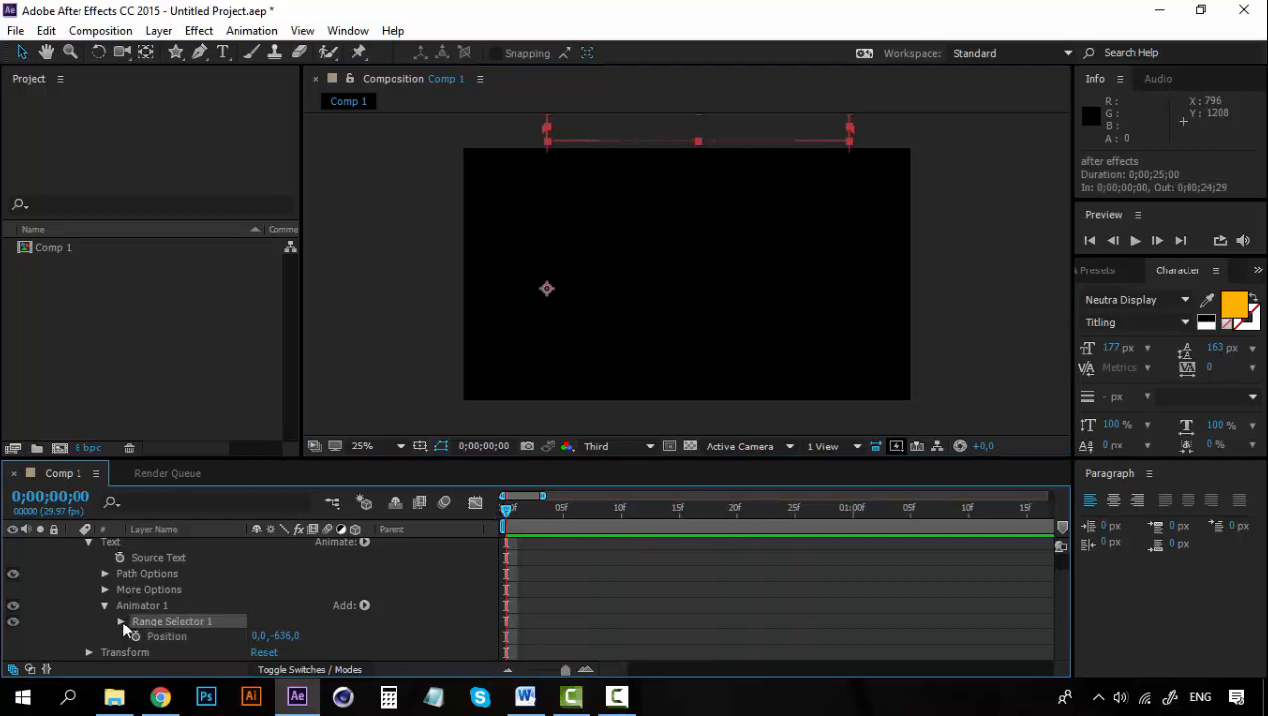
Step: Keyframe Range Selector 1's Start at 0% on frame 0 and 100% on frame 15
{"action": "left_click", "coordinate": [121, 620]}
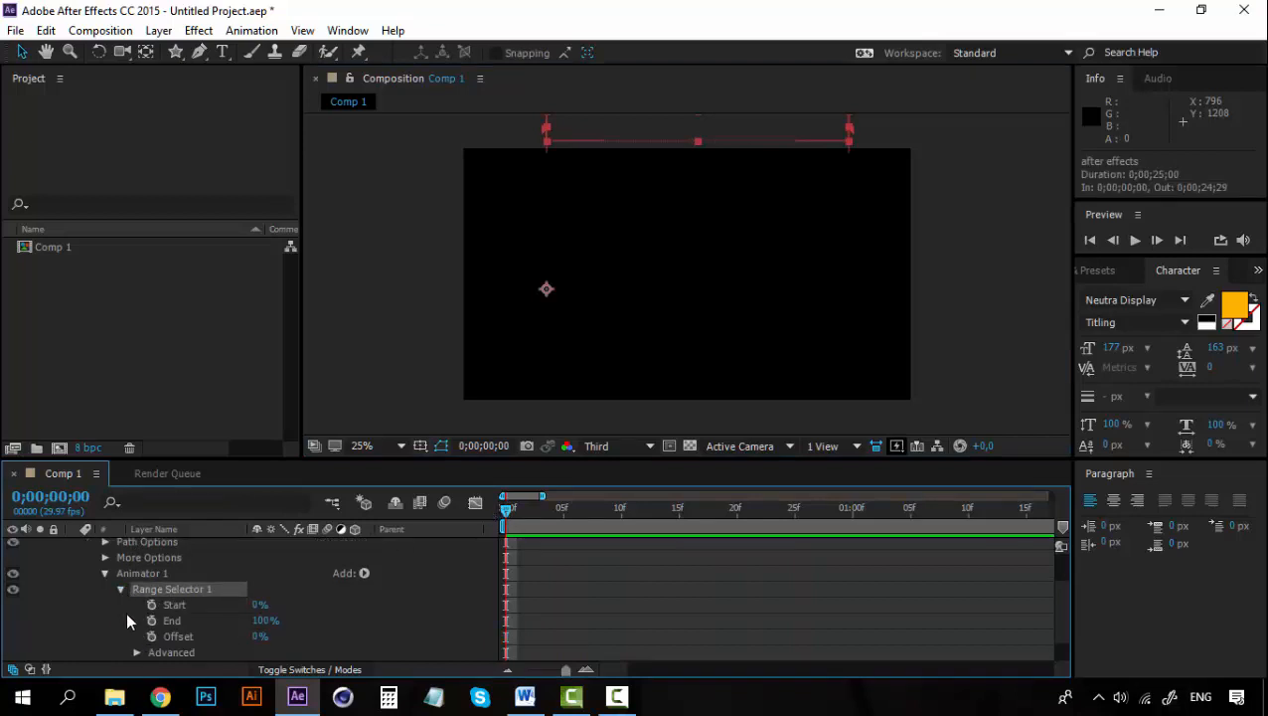
{"action": "left_click", "coordinate": [177, 605]}
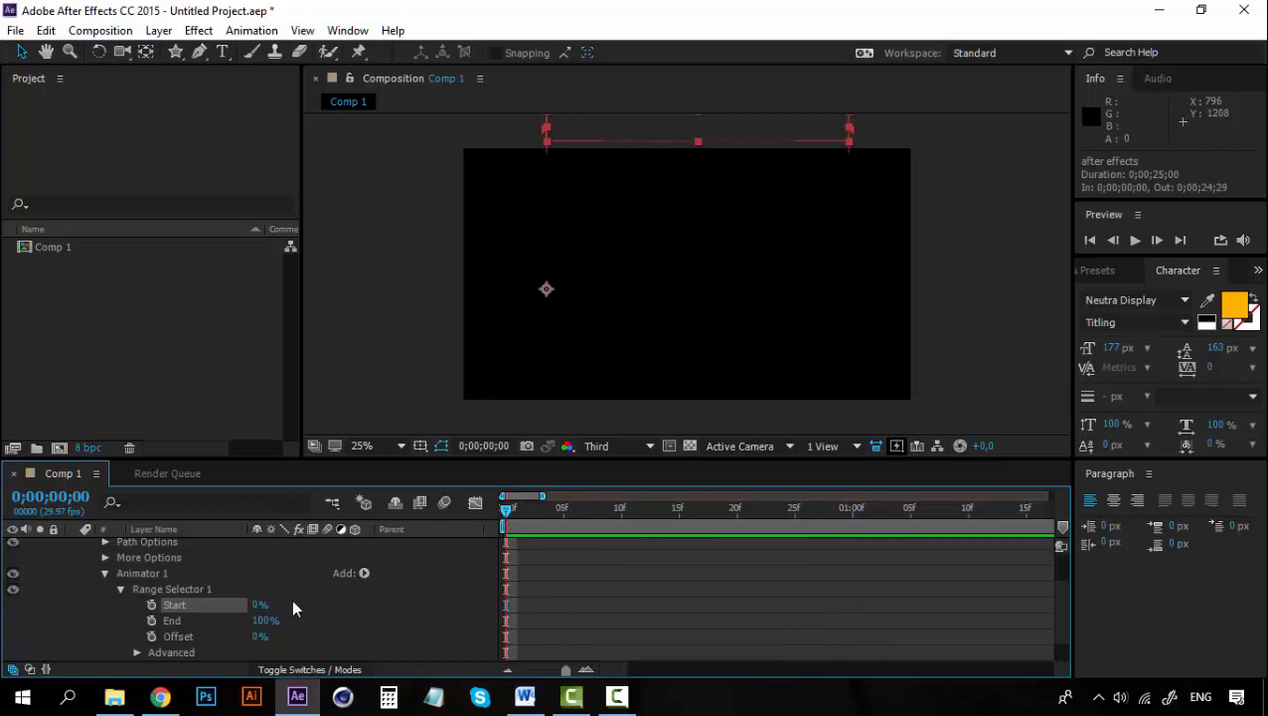
{"action": "left_click", "coordinate": [151, 605]}
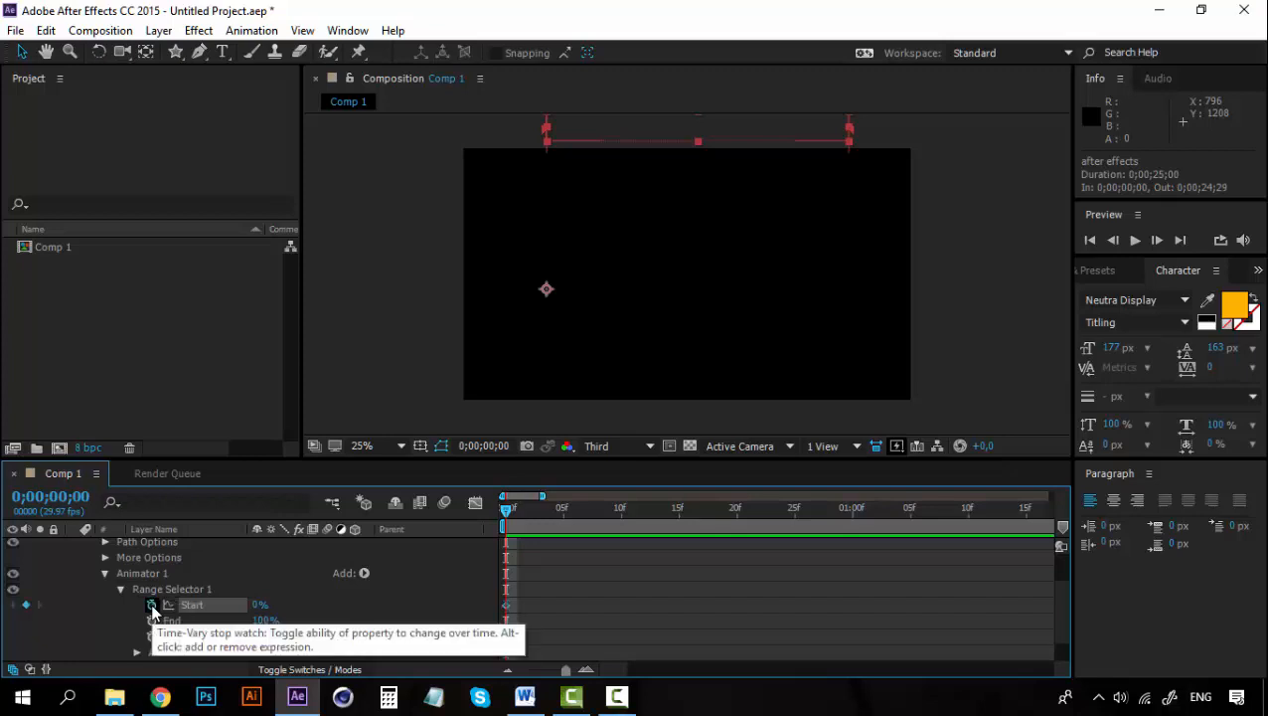
{"action": "left_click", "coordinate": [678, 509]}
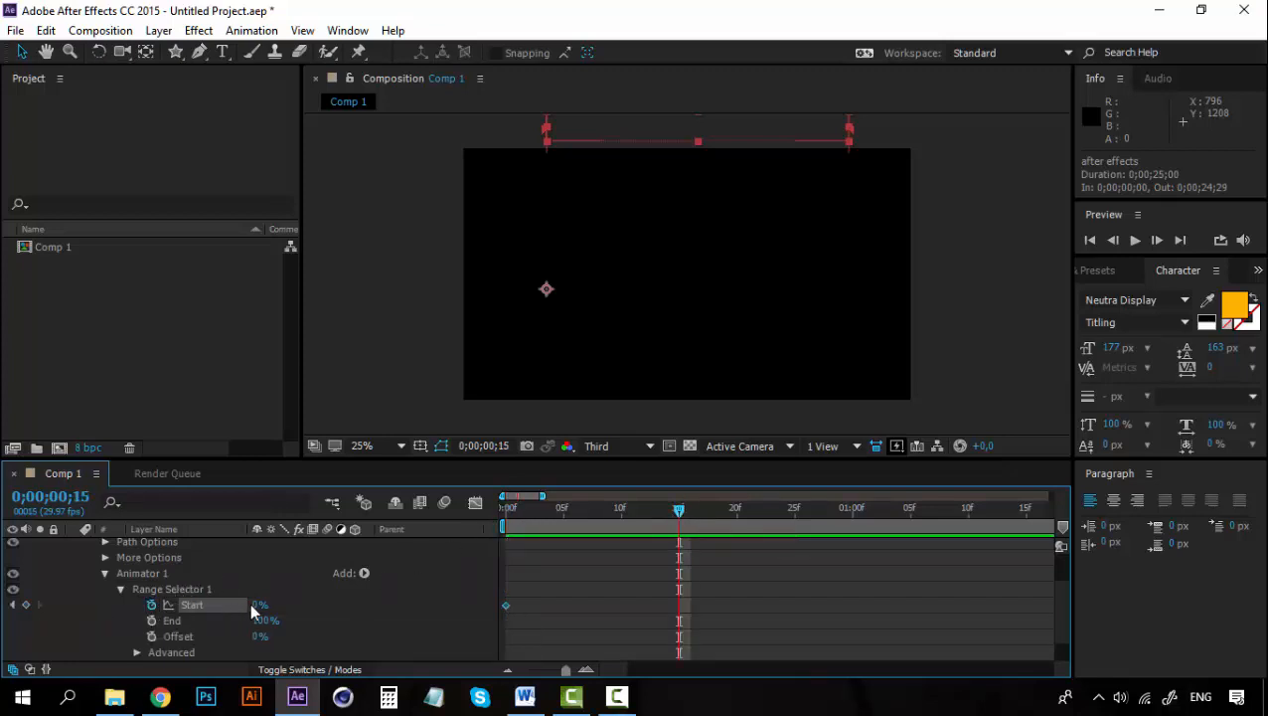
{"action": "left_click_drag", "start_coordinate": [254, 606], "coordinate": [467, 597]}
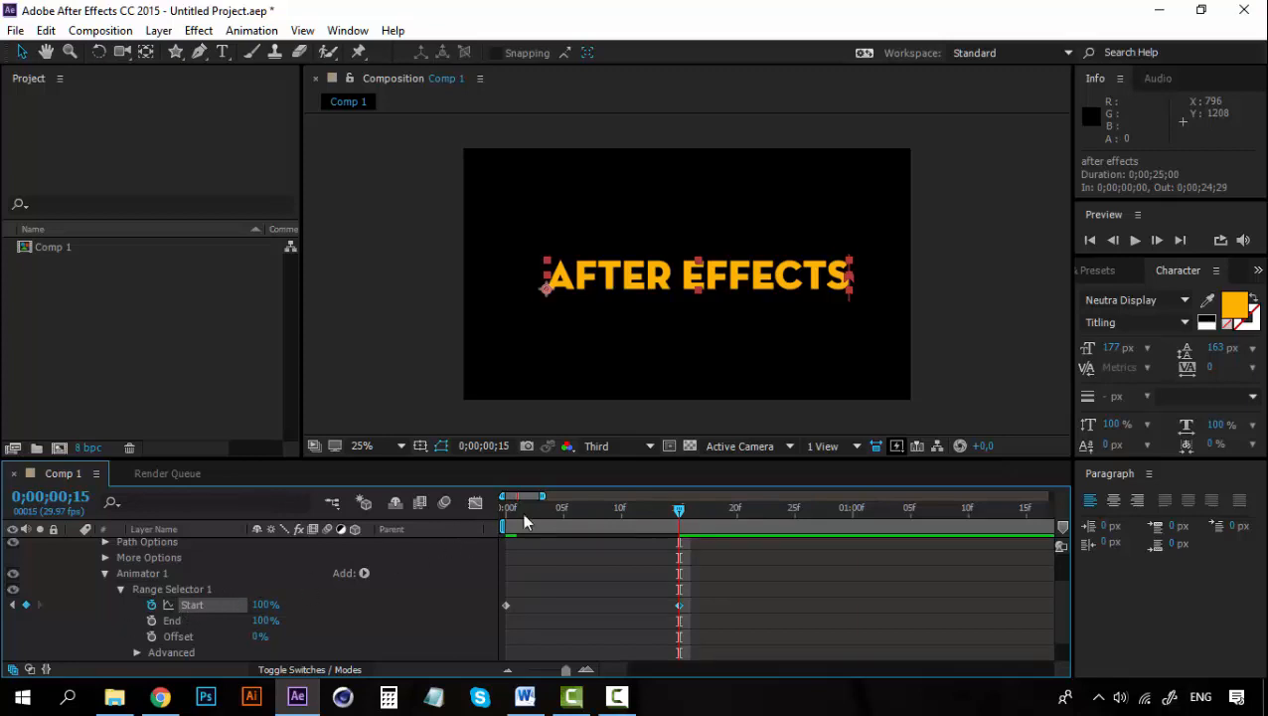
Step: Preview the letter-by-letter Start animation from the beginning of the composition
{"action": "left_click_drag", "start_coordinate": [522, 508], "coordinate": [501, 509]}
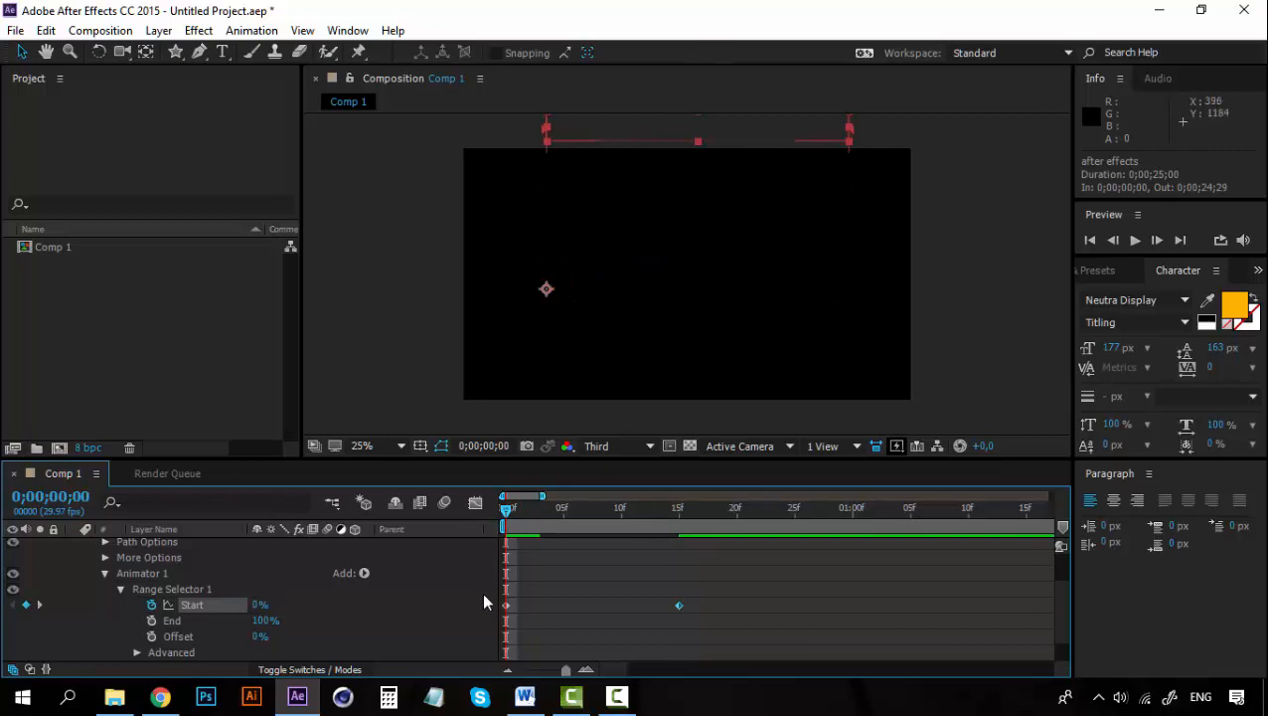
{"action": "scroll", "coordinate": [387, 597], "scroll_direction": "down", "scroll_amount": 1}
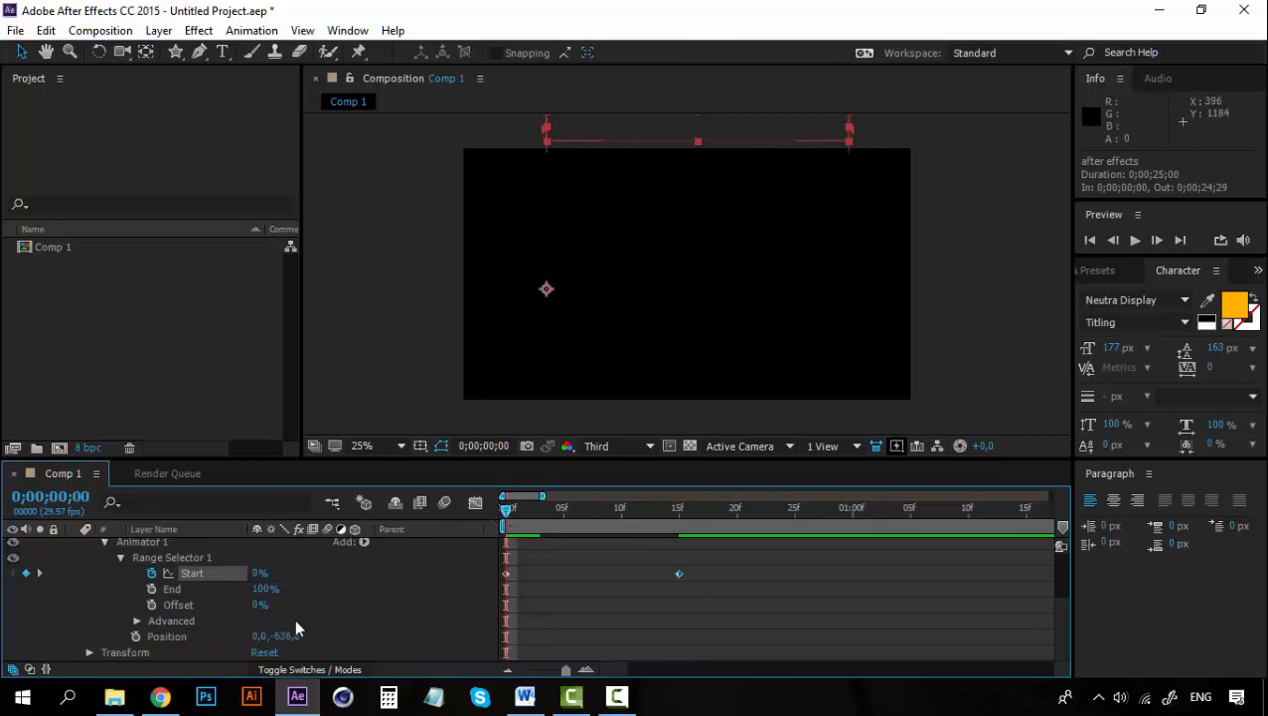
{"action": "scroll", "coordinate": [318, 628], "scroll_direction": "up", "scroll_amount": 1}
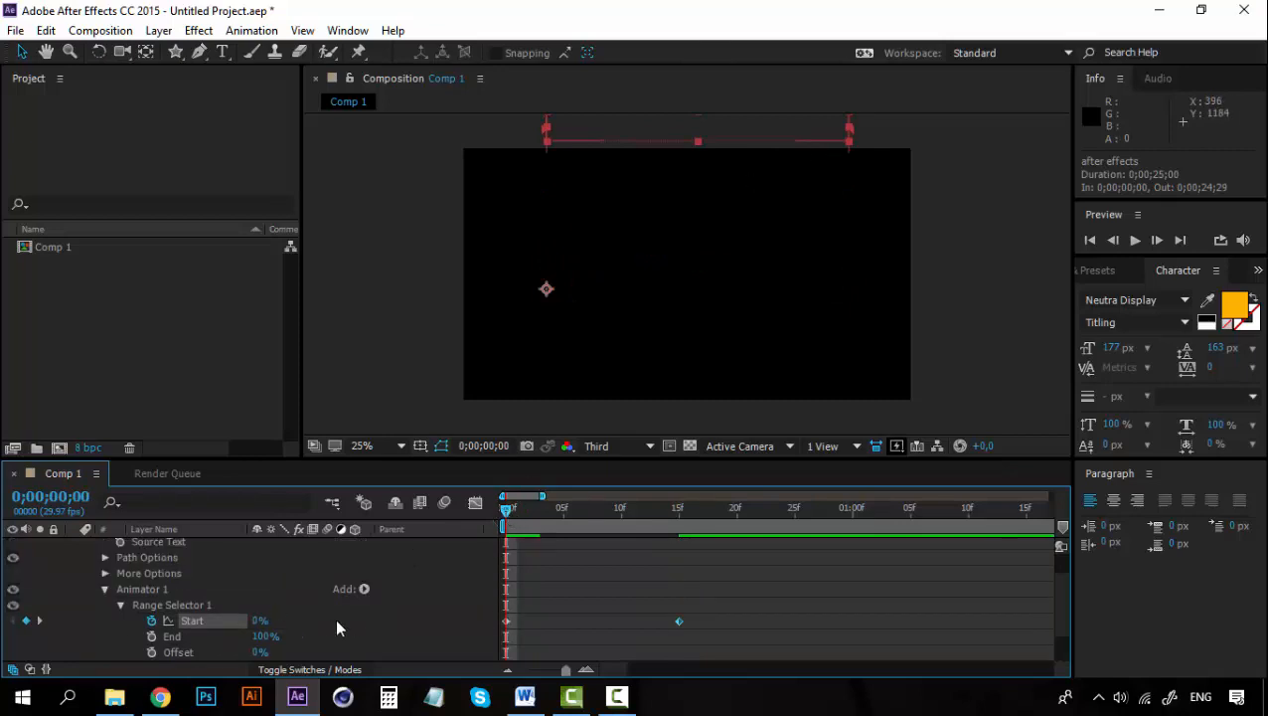
{"action": "left_click_drag", "start_coordinate": [506, 513], "coordinate": [475, 508]}
{"action": "key", "text": "space"}
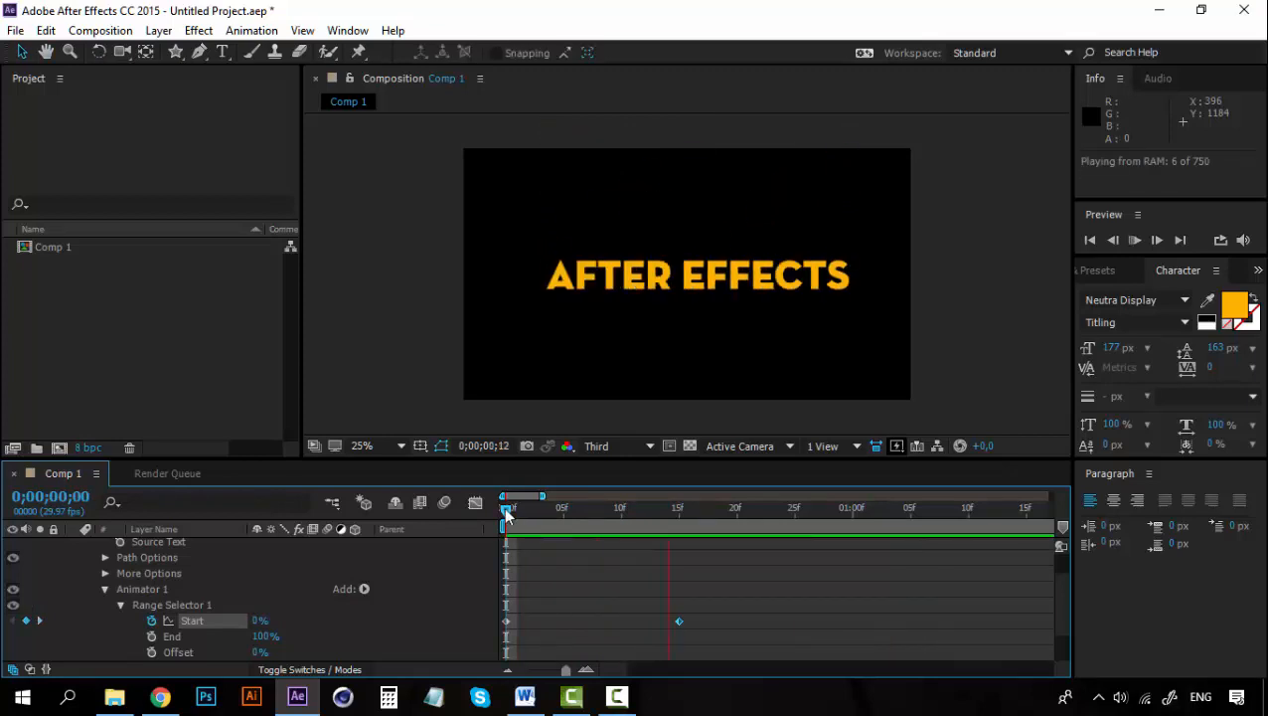
{"action": "key", "text": "space"}
{"action": "key", "text": "space"}
{"action": "key", "text": "space"}
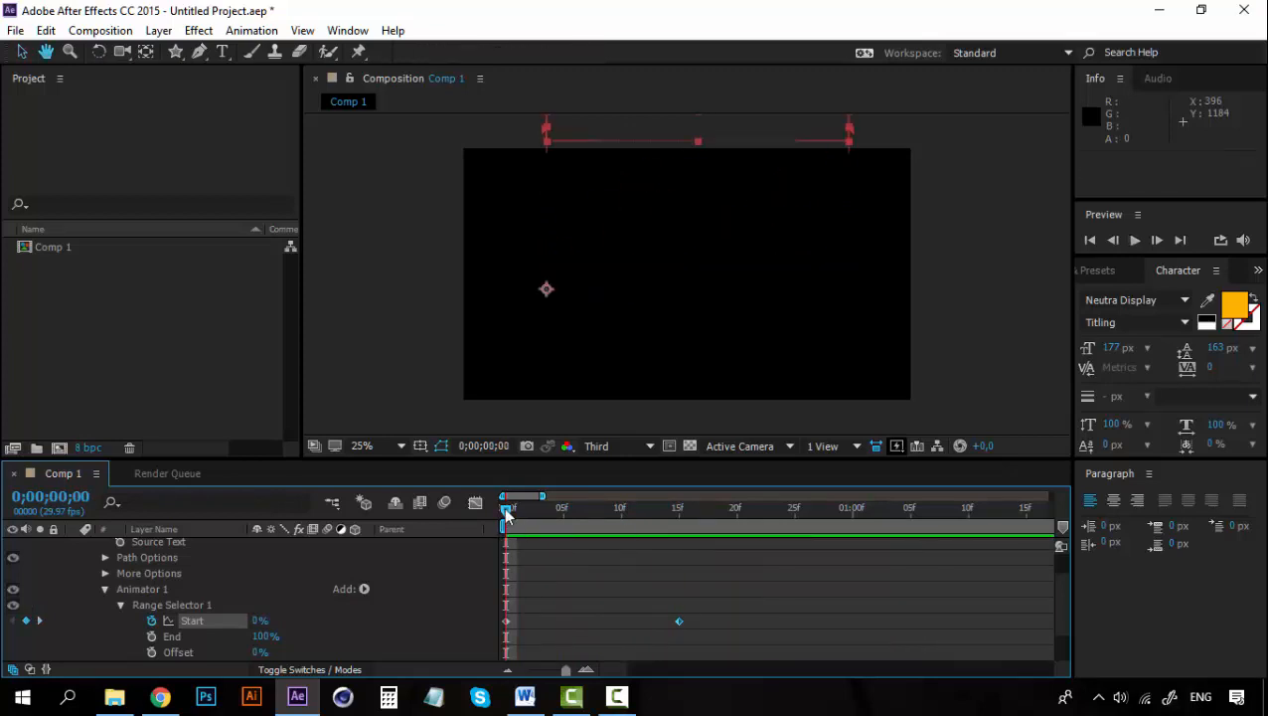
{"action": "key", "text": "space"}
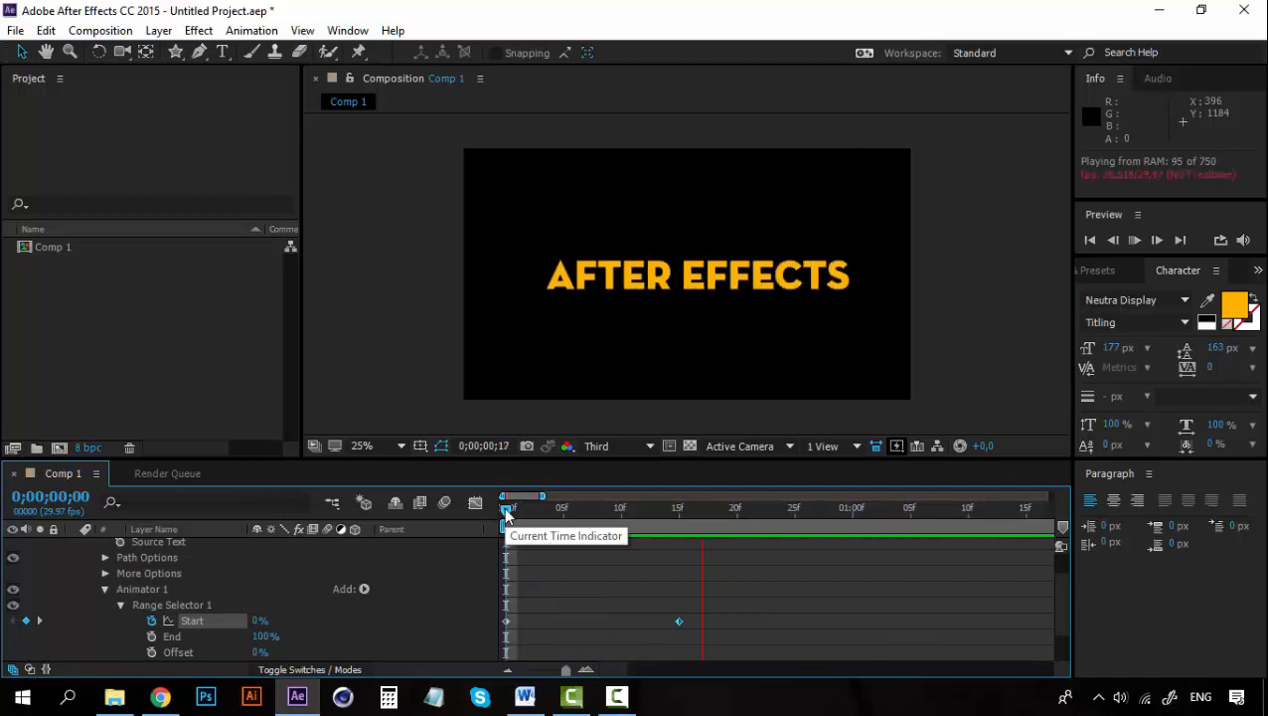
{"action": "key", "text": "space"}
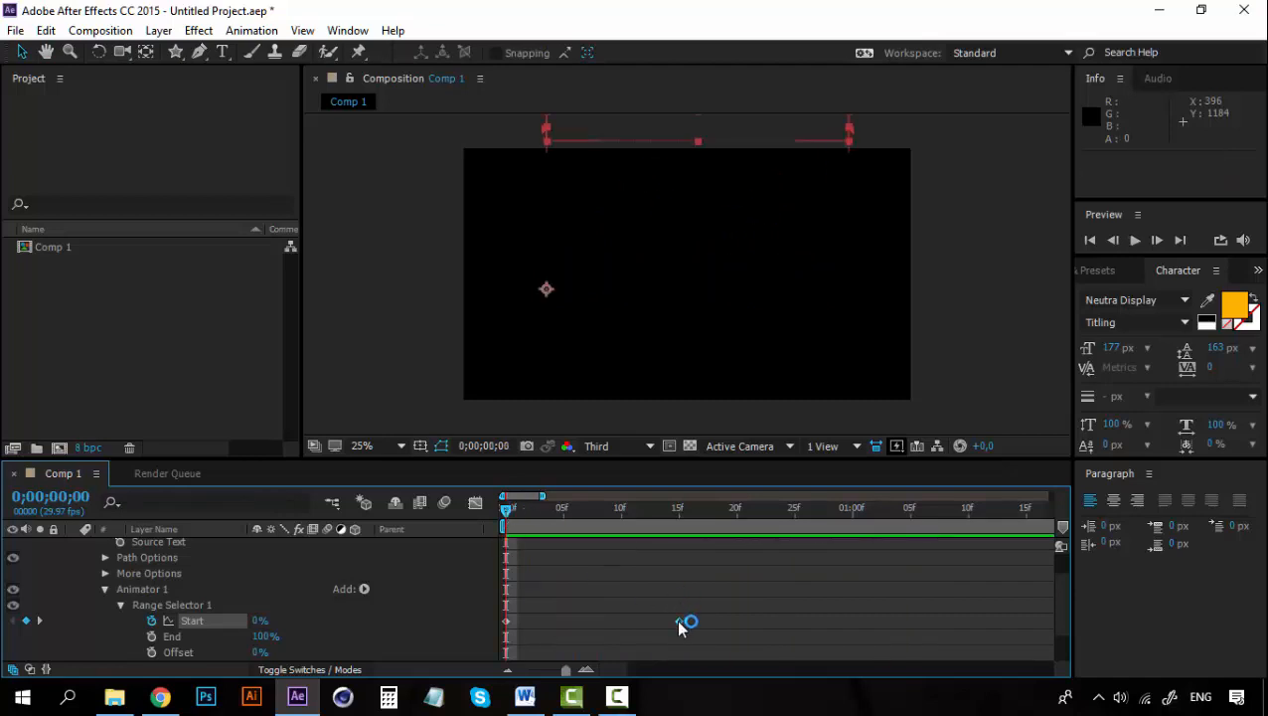
Step: Move the 100% Start keyframe to 0;00;01;00 and preview the slower animation
{"action": "left_click_drag", "start_coordinate": [680, 621], "coordinate": [852, 622]}
{"action": "key", "text": "space"}
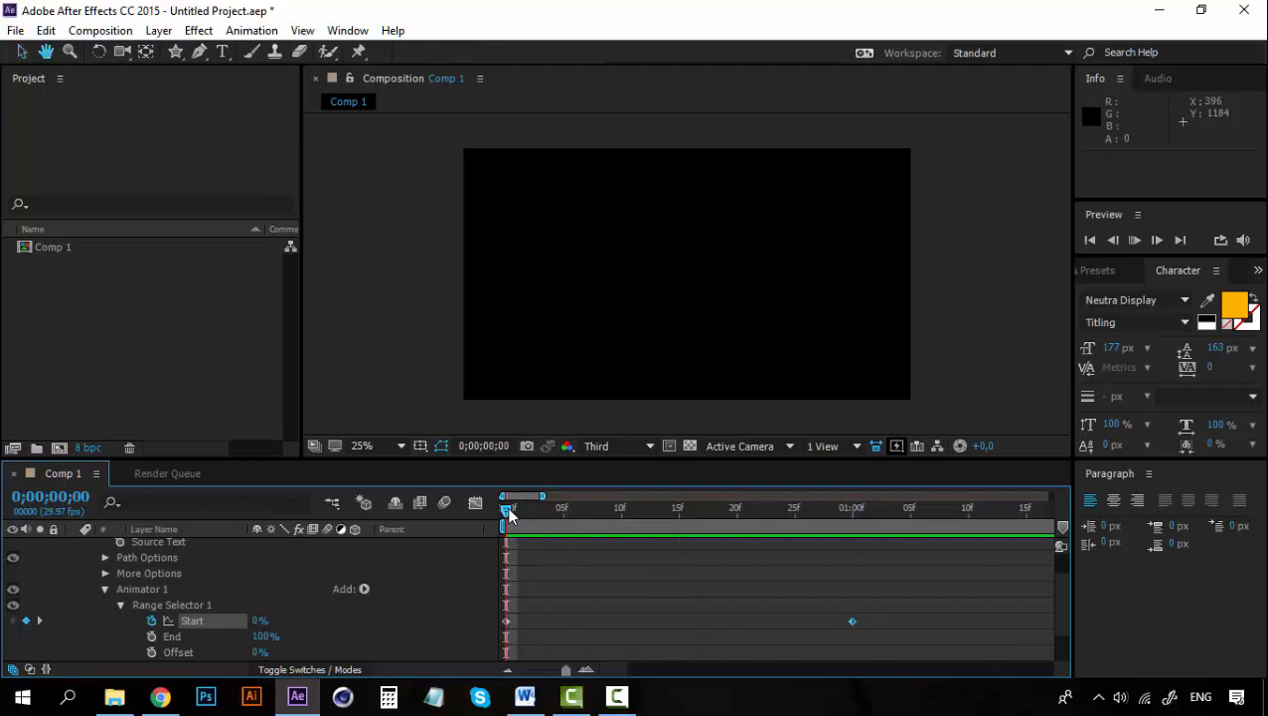
{"action": "key", "text": "space"}
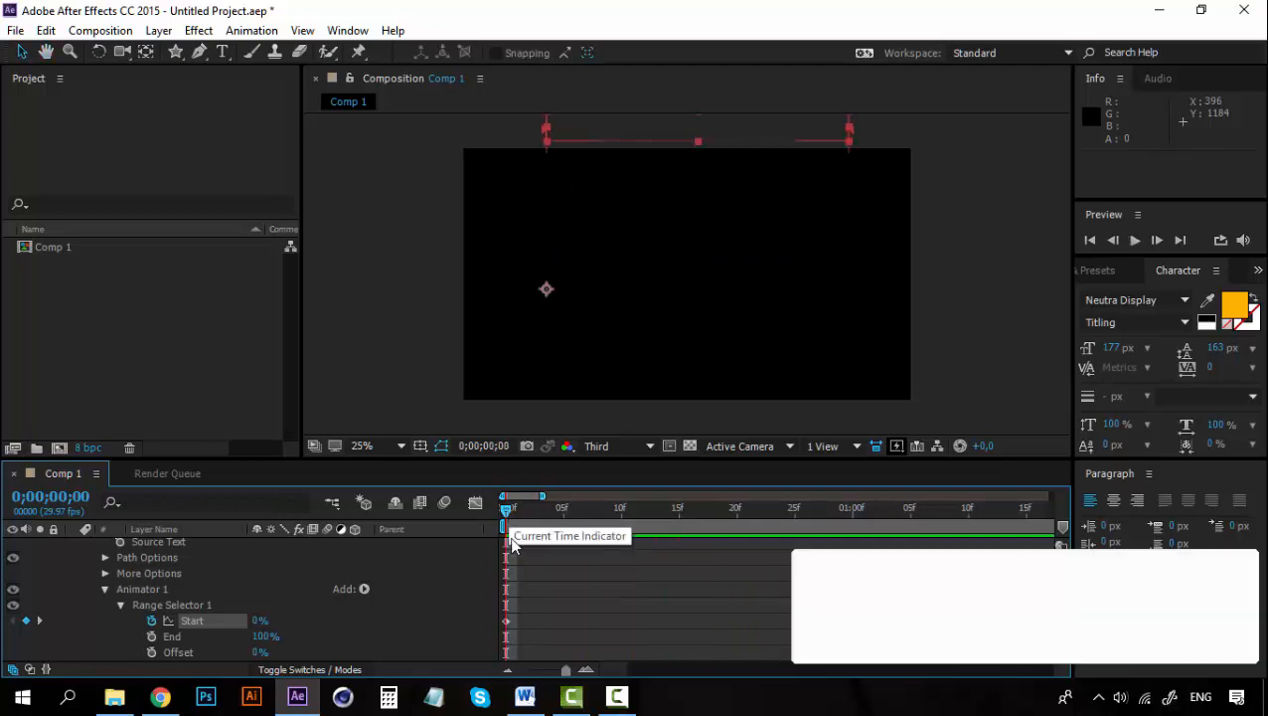
Step: At frame 24, turn on motion blur for the after effects text layer and enable it for the composition
{"action": "left_click_drag", "start_coordinate": [509, 513], "coordinate": [786, 512]}
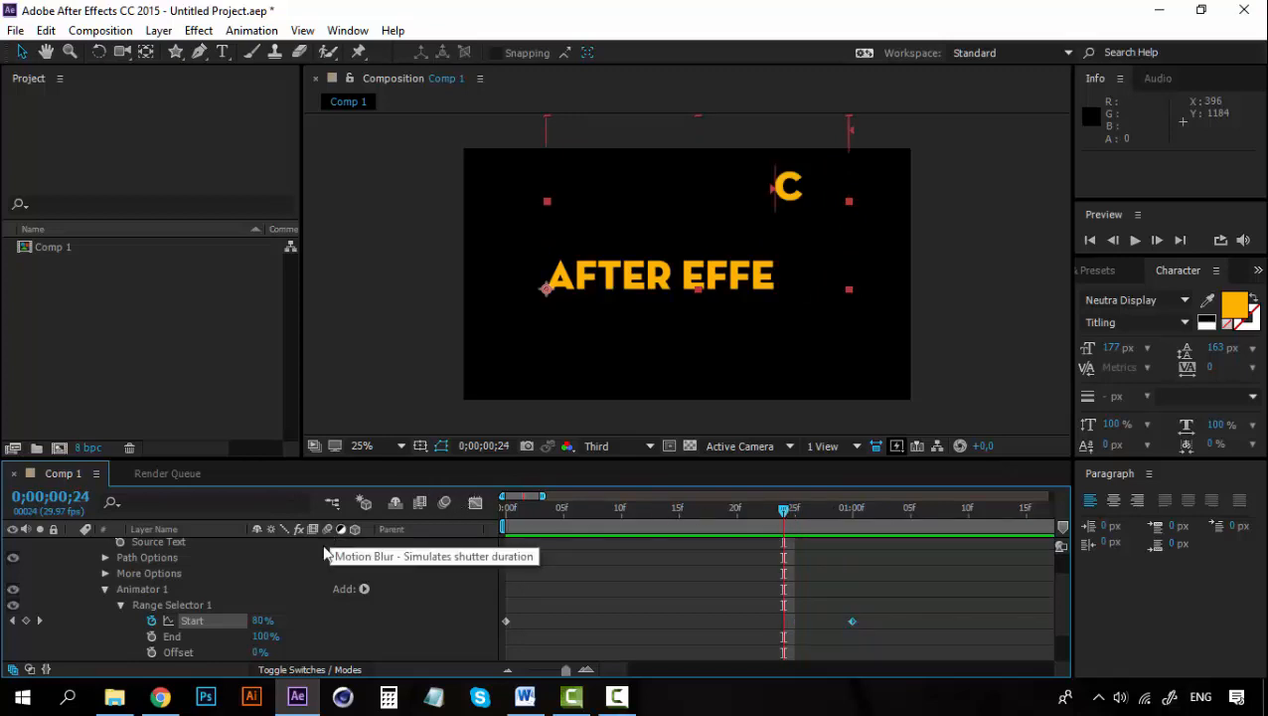
{"action": "scroll", "coordinate": [297, 609], "scroll_direction": "up", "scroll_amount": 1}
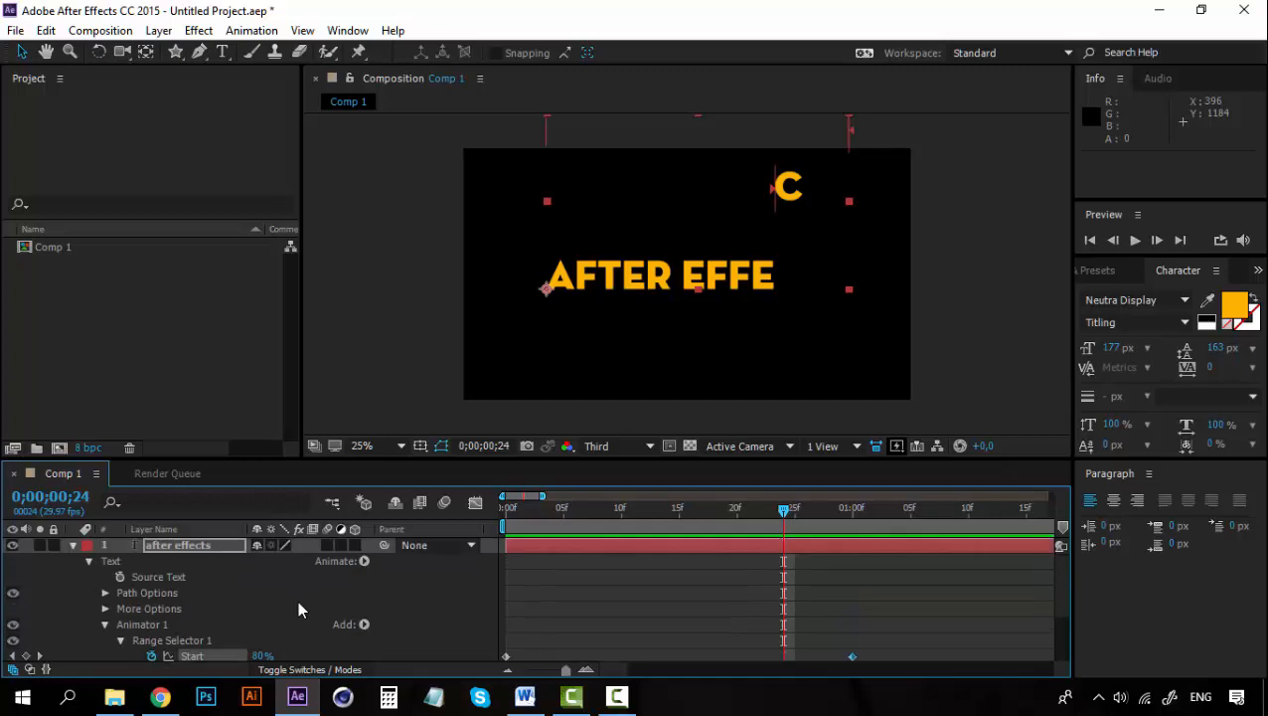
{"action": "left_click", "coordinate": [327, 546]}
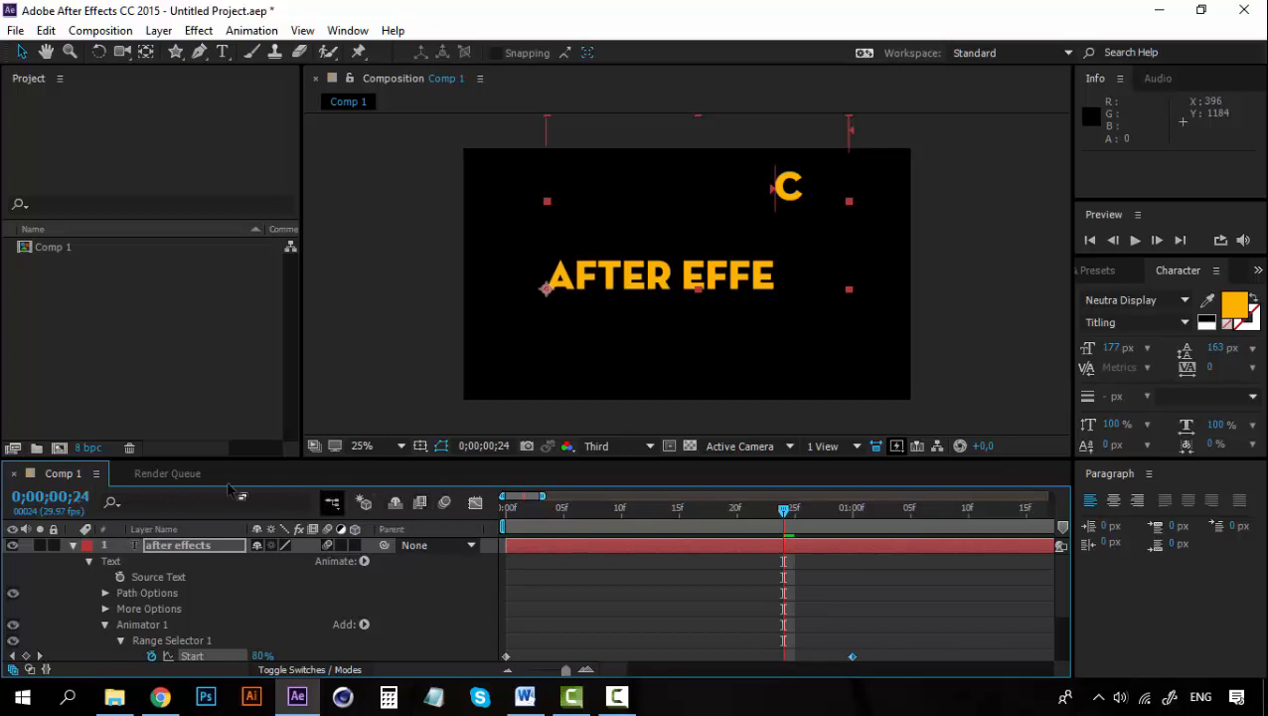
{"action": "left_click", "coordinate": [445, 504]}
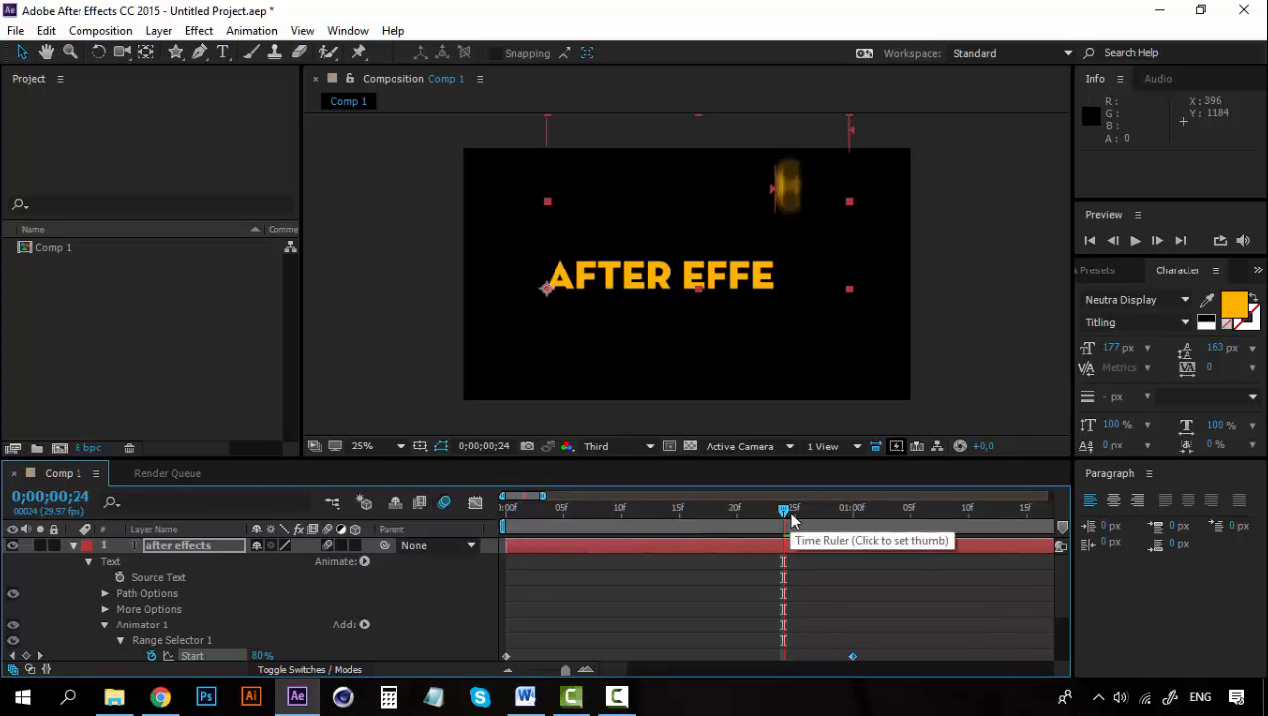
Step: Preview the motion-blurred text from the start and examine the falling letters up to 0;00;01;00
{"action": "left_click_drag", "start_coordinate": [775, 511], "coordinate": [457, 511]}
{"action": "key", "text": "space"}
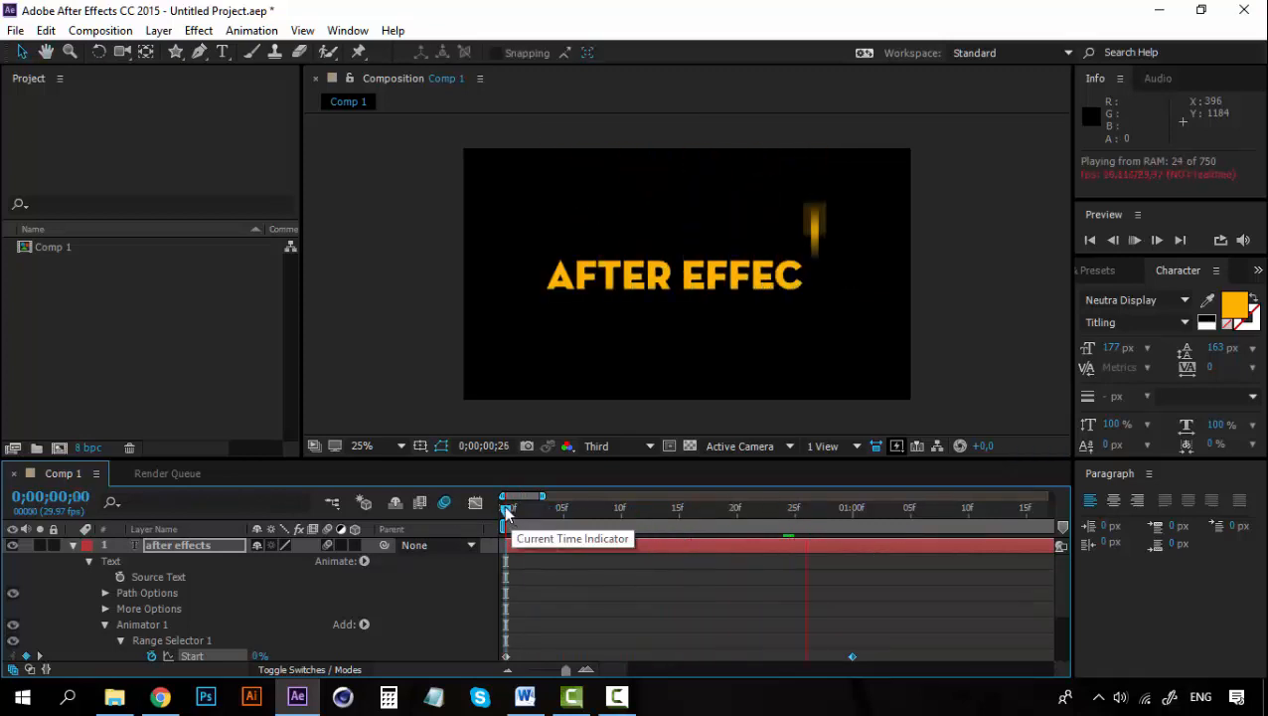
{"action": "key", "text": "space"}
{"action": "key", "text": "space"}
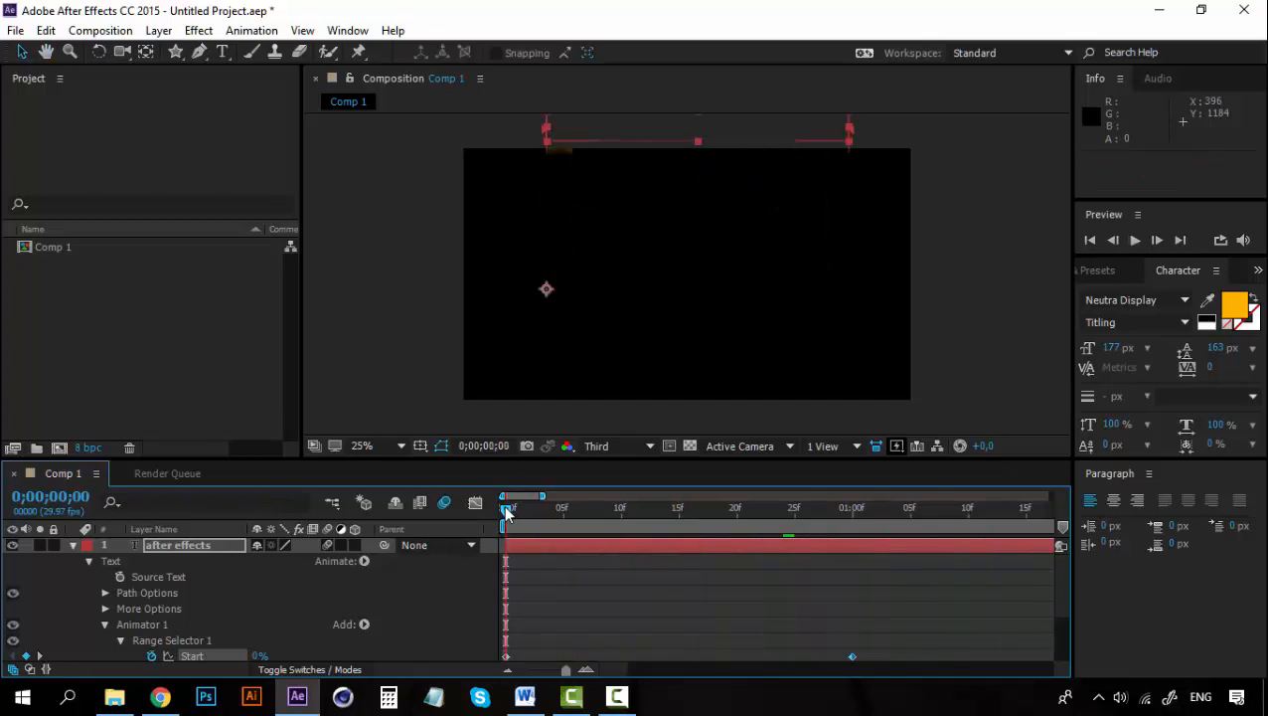
{"action": "key", "text": "space"}
{"action": "left_click_drag", "start_coordinate": [507, 511], "coordinate": [610, 513]}
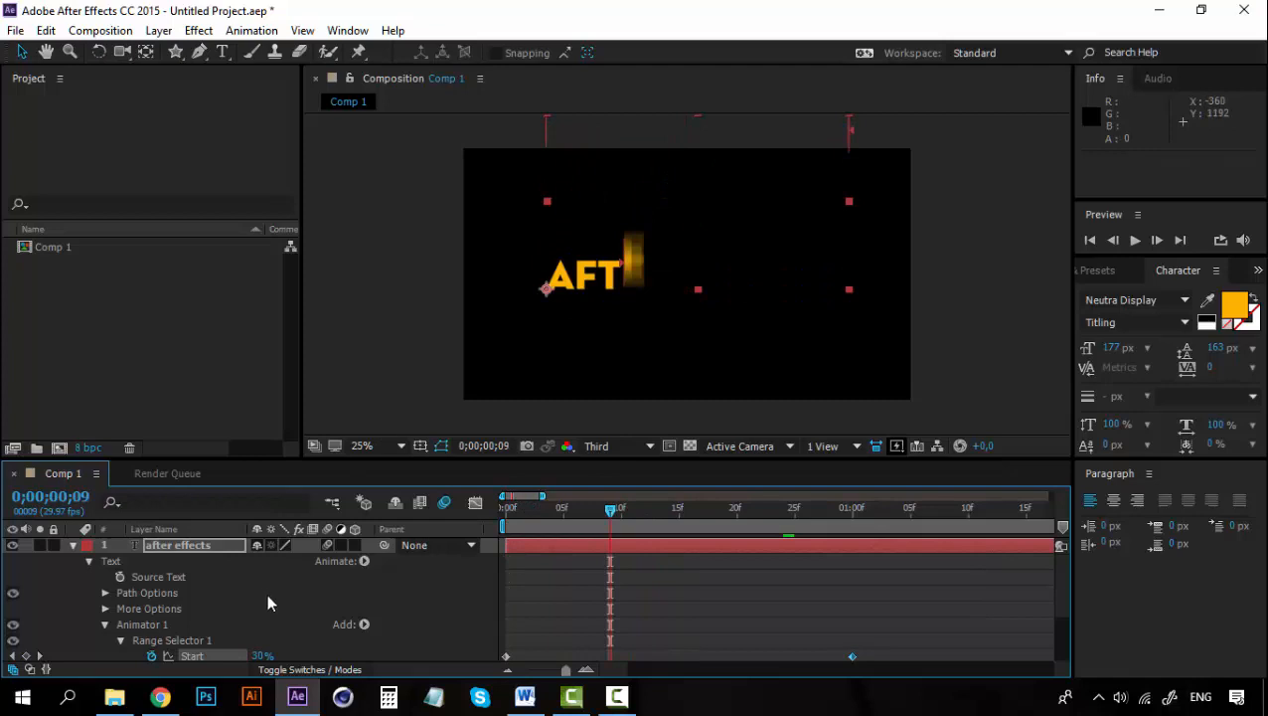
{"action": "scroll", "coordinate": [267, 596], "scroll_direction": "down", "scroll_amount": 1}
{"action": "left_click_drag", "start_coordinate": [612, 513], "coordinate": [854, 512]}
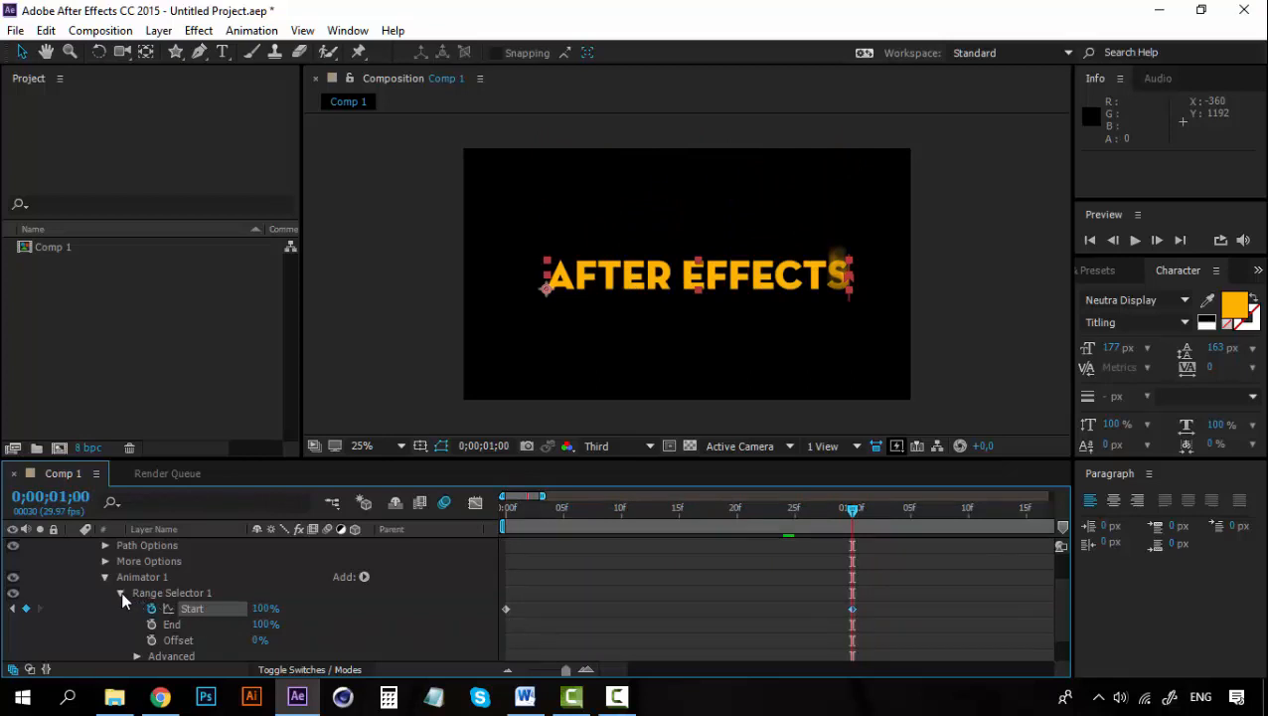
Step: Add a Scale property to Animator 1 and set it to 0%
{"action": "left_click", "coordinate": [120, 594]}
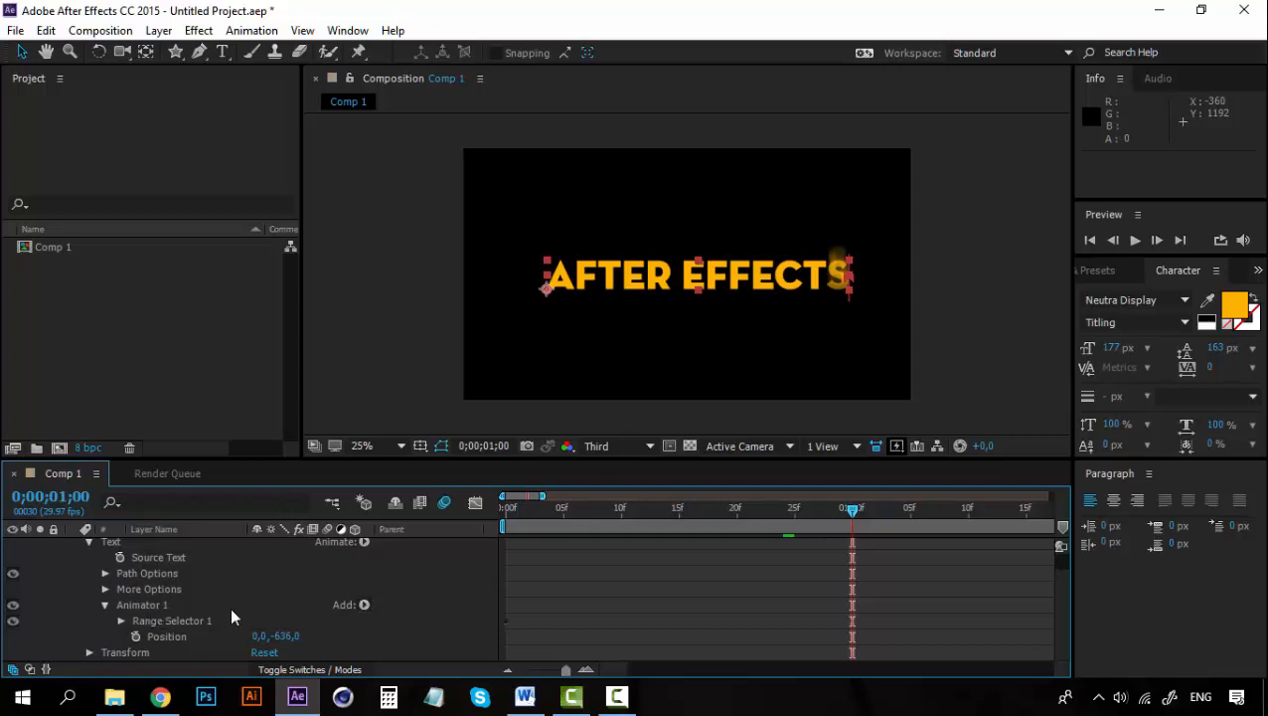
{"action": "left_click", "coordinate": [361, 604]}
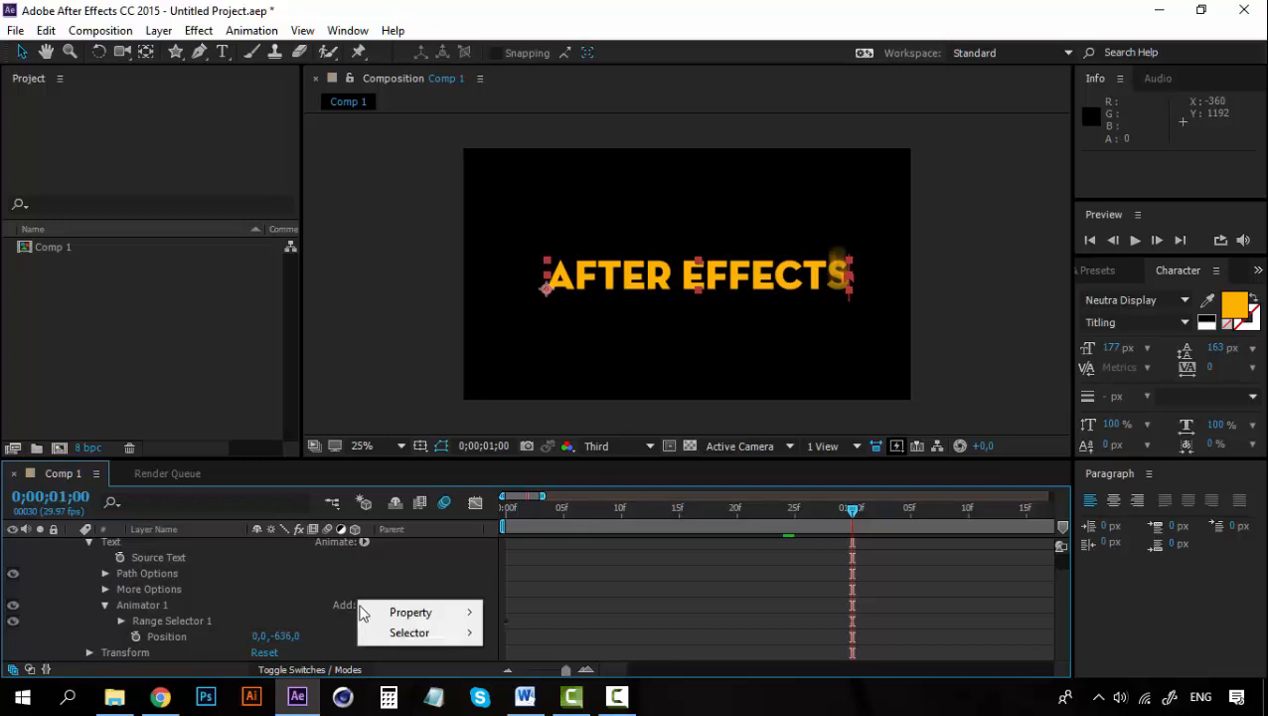
{"action": "mouse_move", "coordinate": [437, 612]}
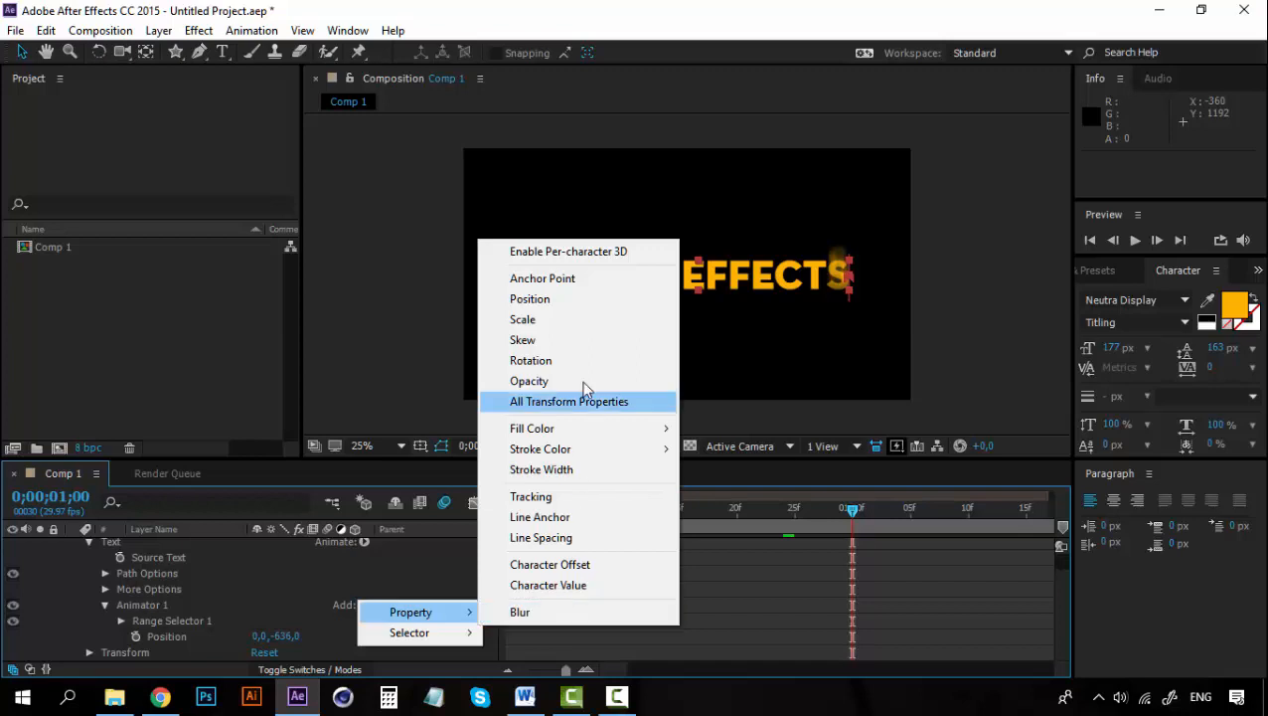
{"action": "mouse_move", "coordinate": [429, 636]}
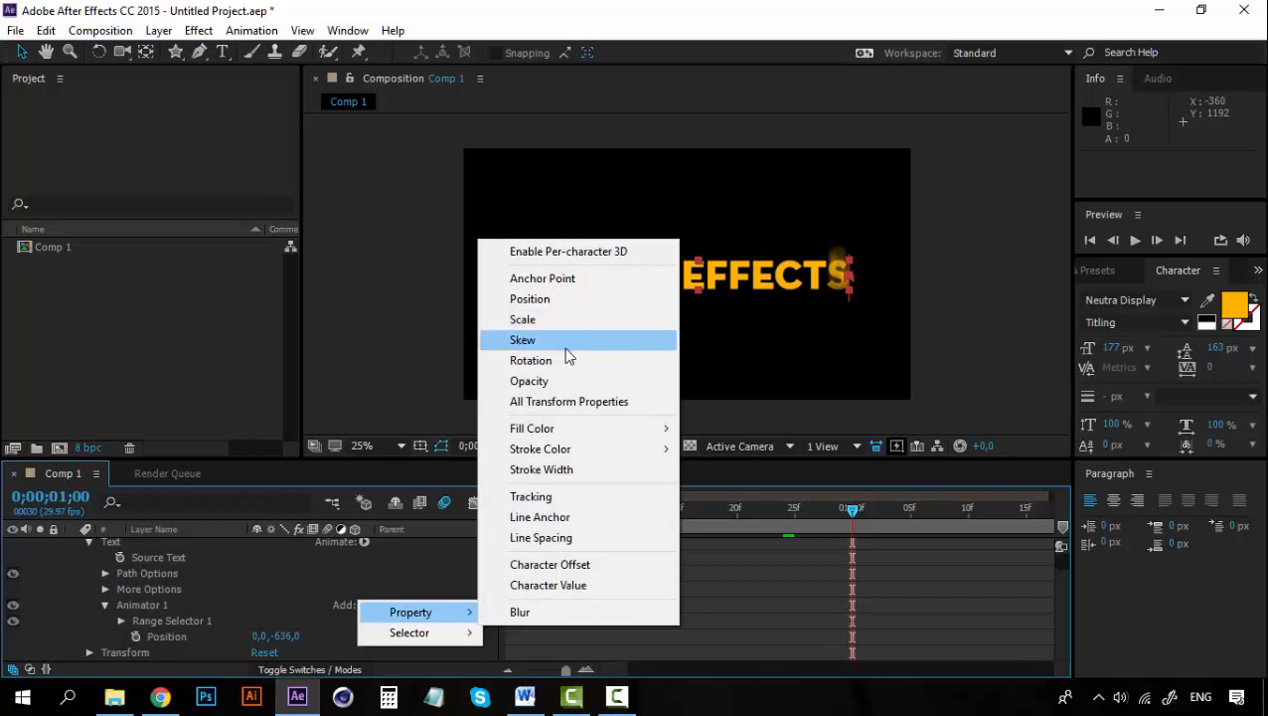
{"action": "left_click", "coordinate": [559, 320]}
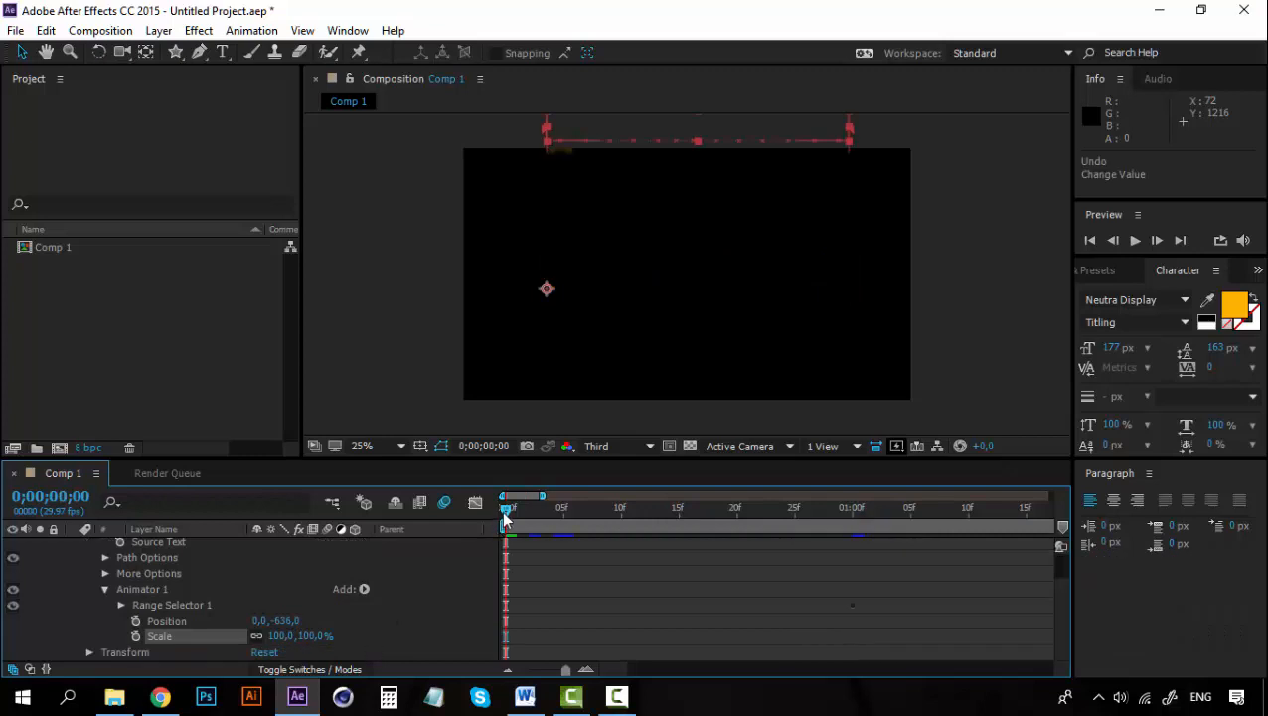
{"action": "left_click", "coordinate": [310, 636]}
{"action": "type", "text": "0"}
{"action": "key", "text": "Return"}
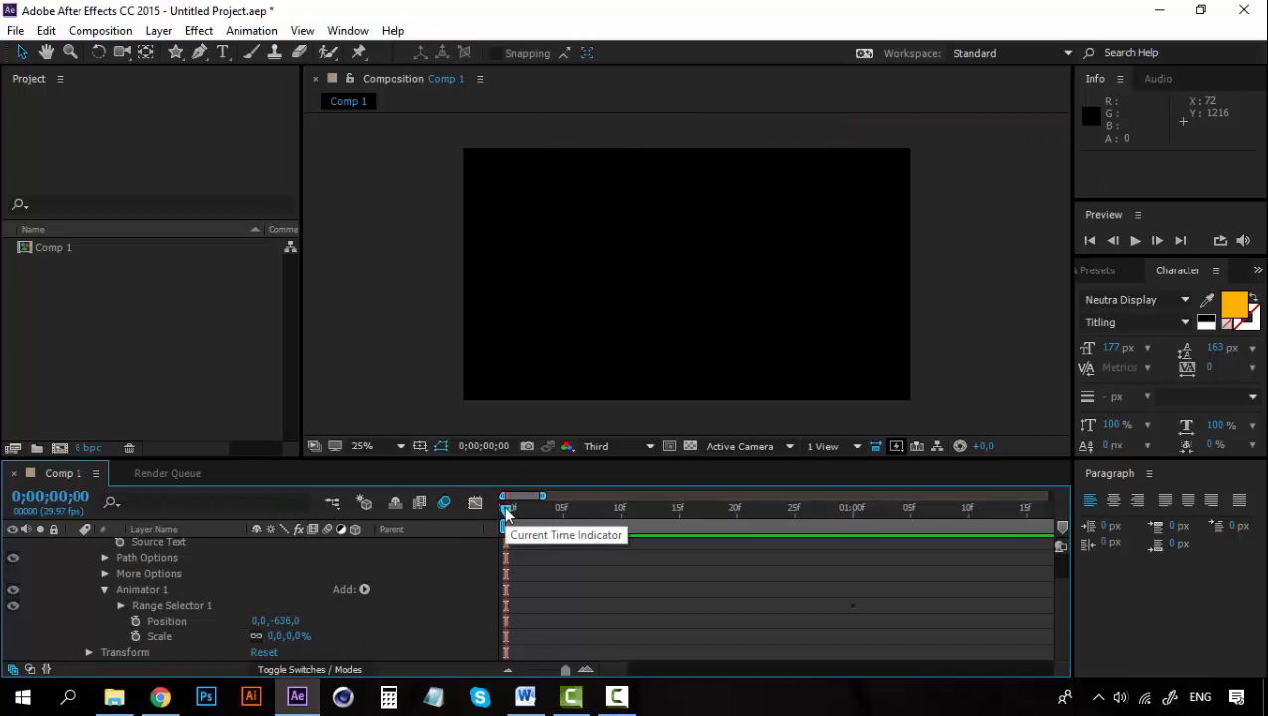
Step: Review the letters' combined position and scale animation through the first second and return to the start
{"action": "left_click_drag", "start_coordinate": [506, 512], "coordinate": [852, 509]}
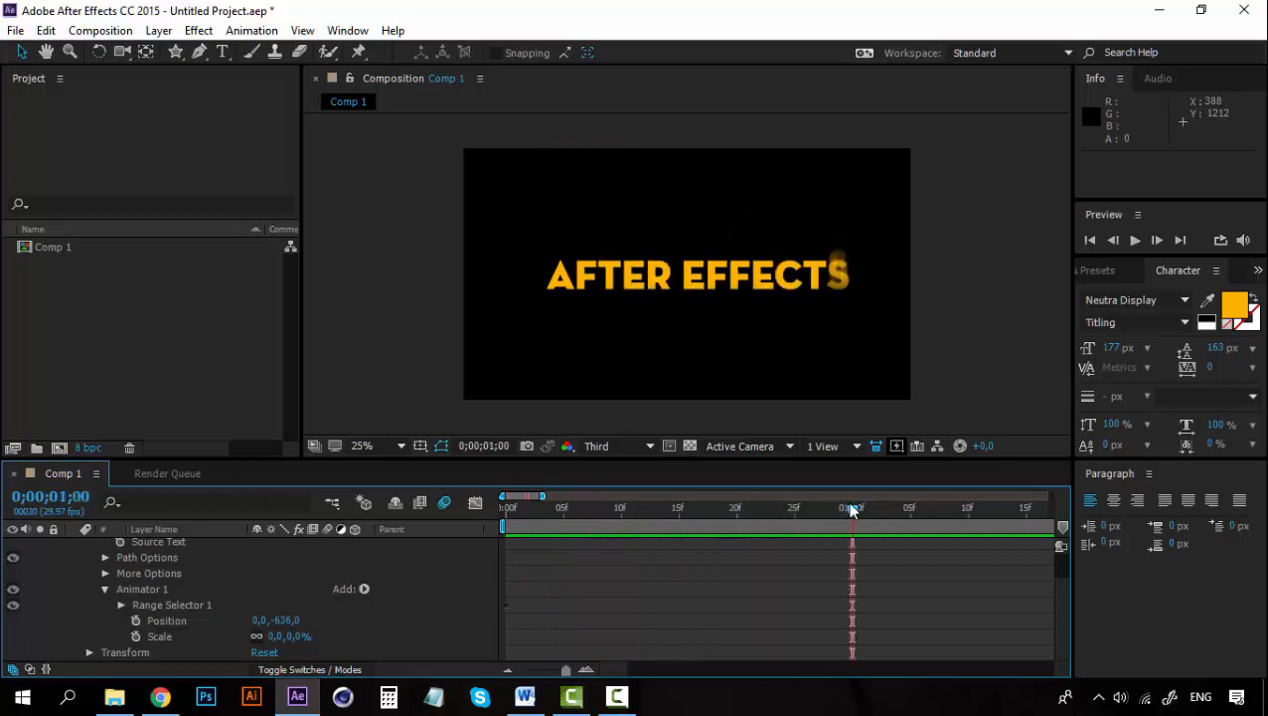
{"action": "left_click", "coordinate": [863, 511]}
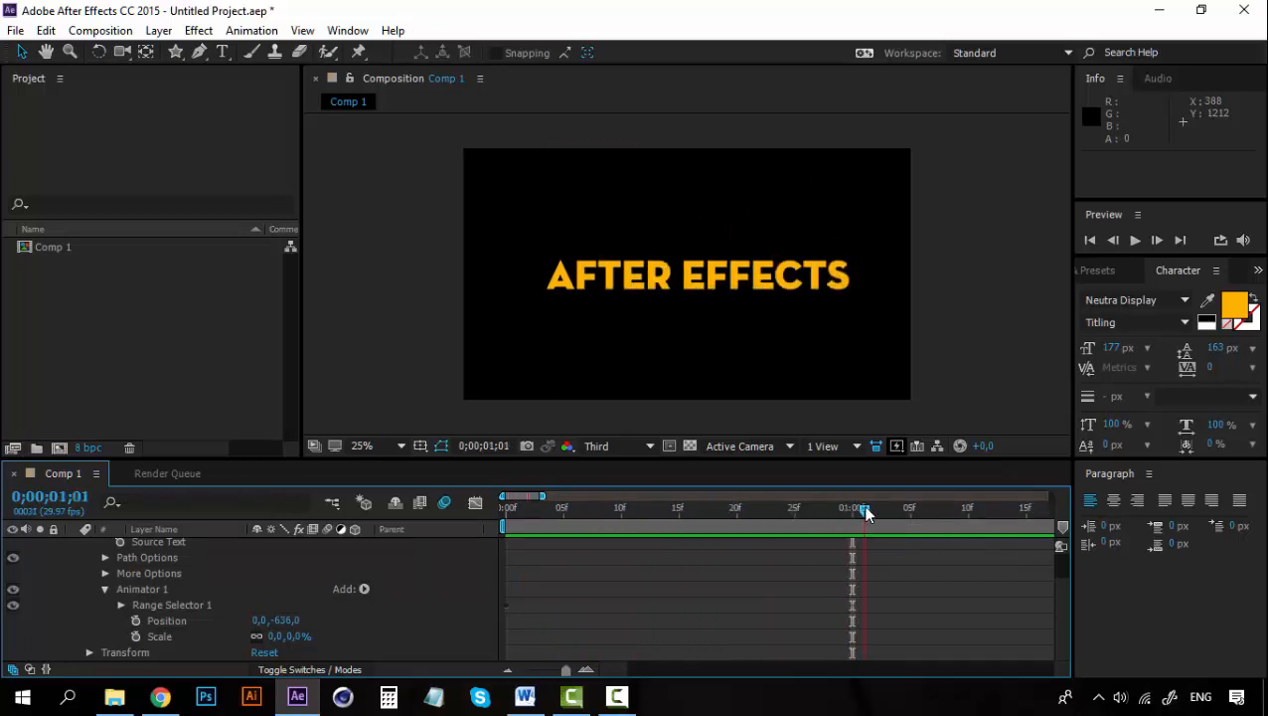
{"action": "left_click_drag", "start_coordinate": [824, 511], "coordinate": [476, 511]}
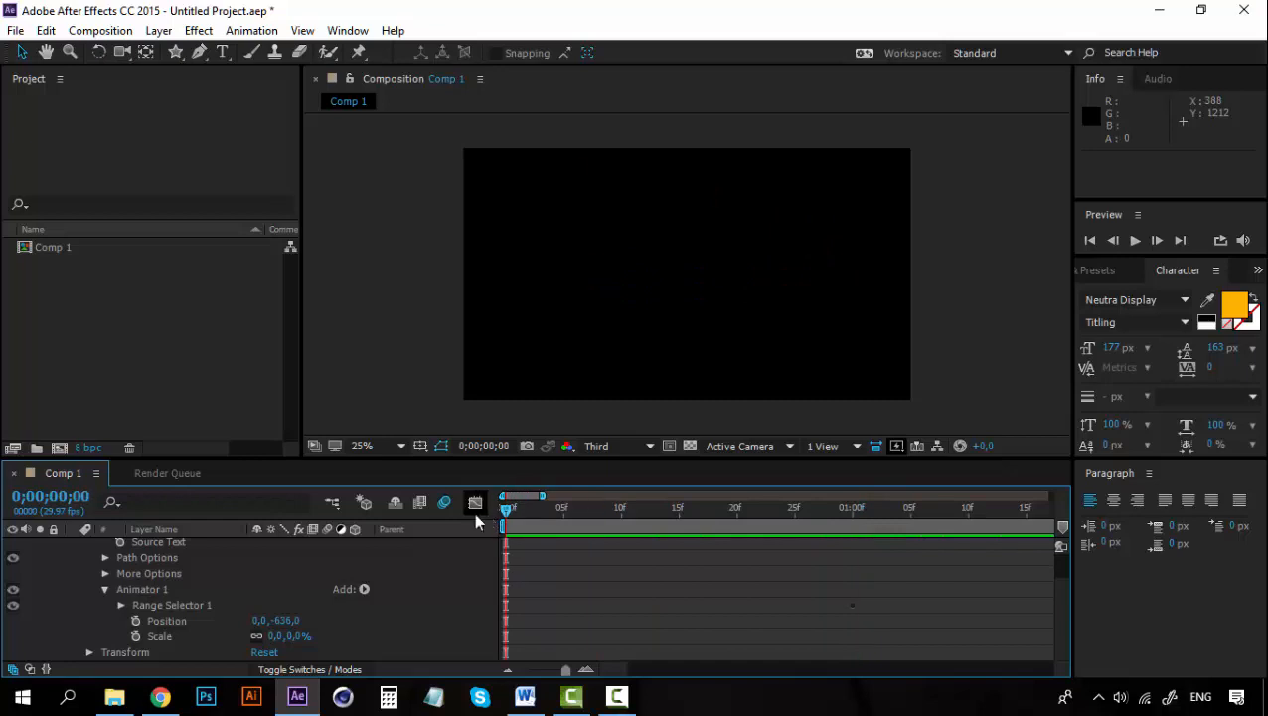
Step: Add a Rotation property of 0x+95° to Animator 1 and preview the animation
{"action": "left_click", "coordinate": [364, 590]}
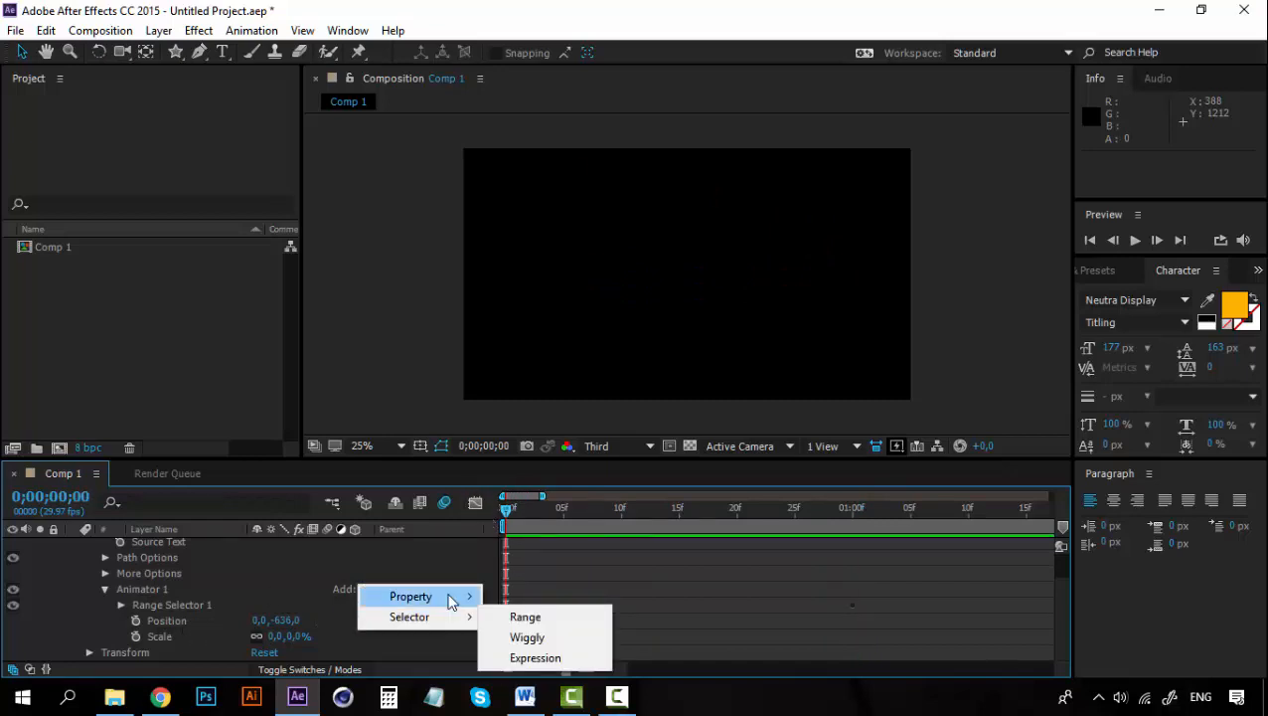
{"action": "mouse_move", "coordinate": [452, 596]}
{"action": "left_click", "coordinate": [584, 344]}
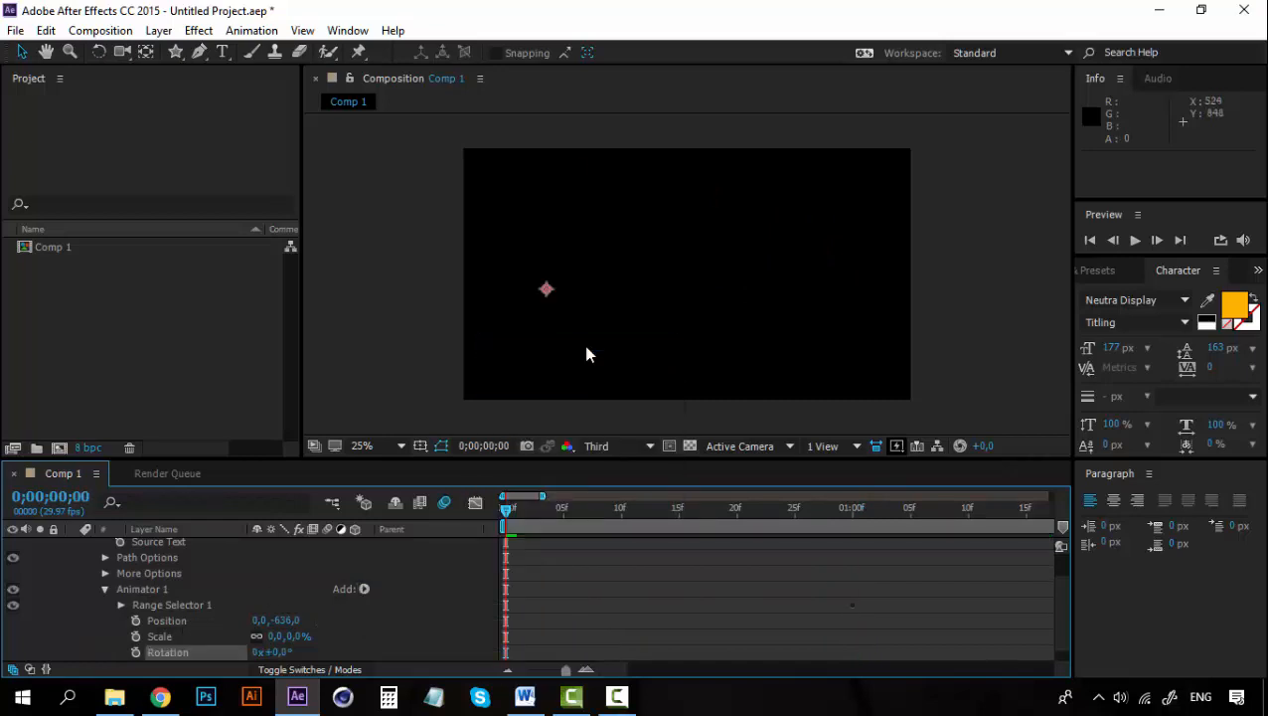
{"action": "scroll", "coordinate": [446, 613], "scroll_direction": "down", "scroll_amount": 1}
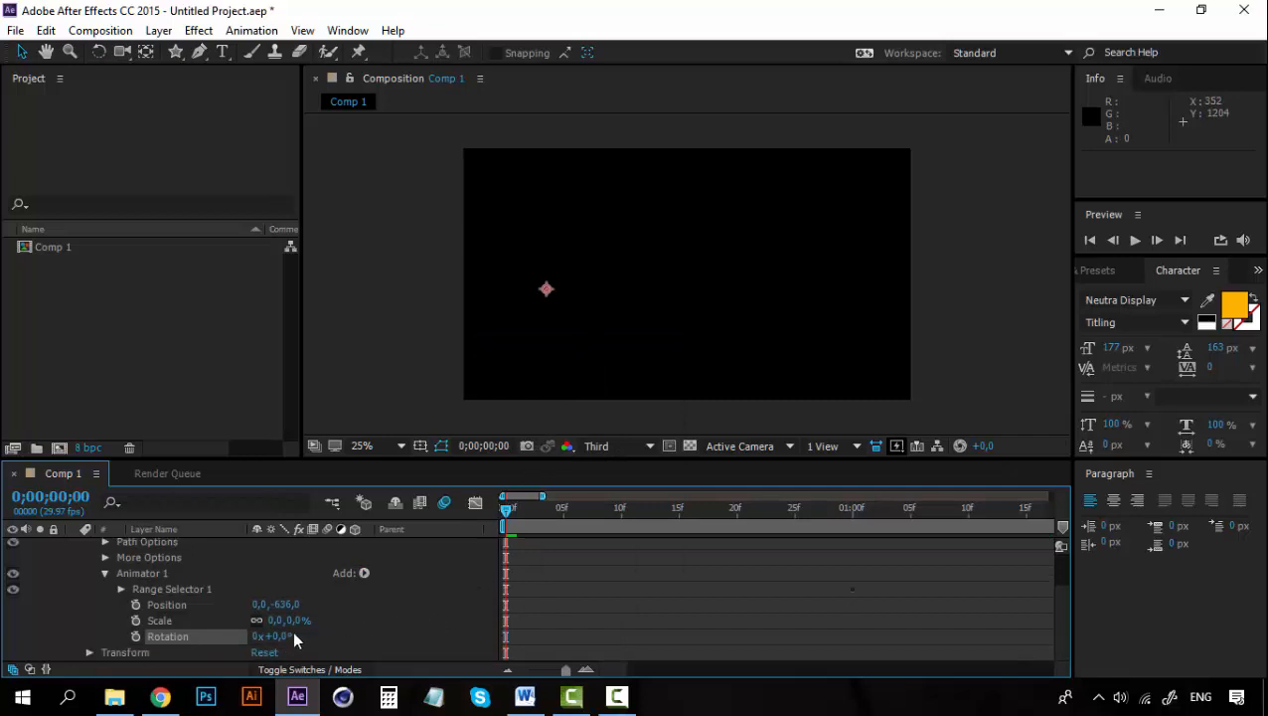
{"action": "left_click_drag", "start_coordinate": [293, 637], "coordinate": [279, 638]}
{"action": "left_click_drag", "start_coordinate": [355, 632], "coordinate": [365, 632]}
{"action": "key", "text": "space"}
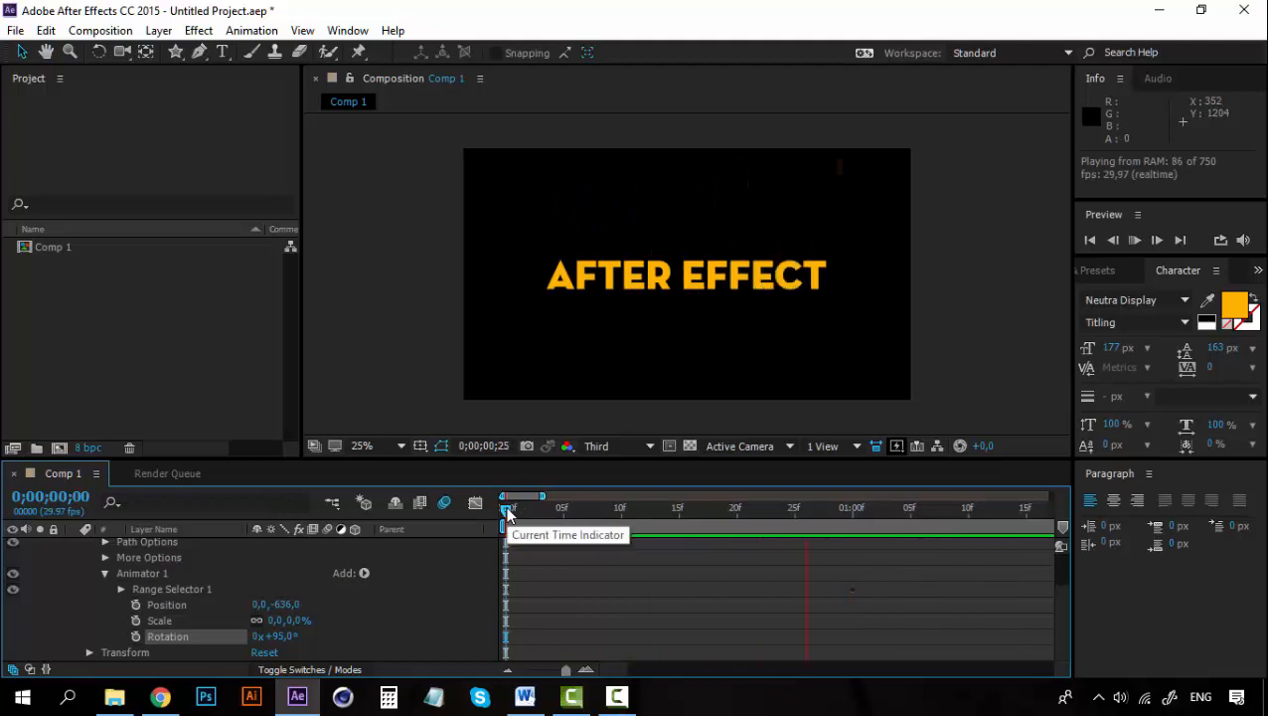
Step: Set Animator 1's Rotation to 0x+43° and preview the letter animation from the start
{"action": "key", "text": "space"}
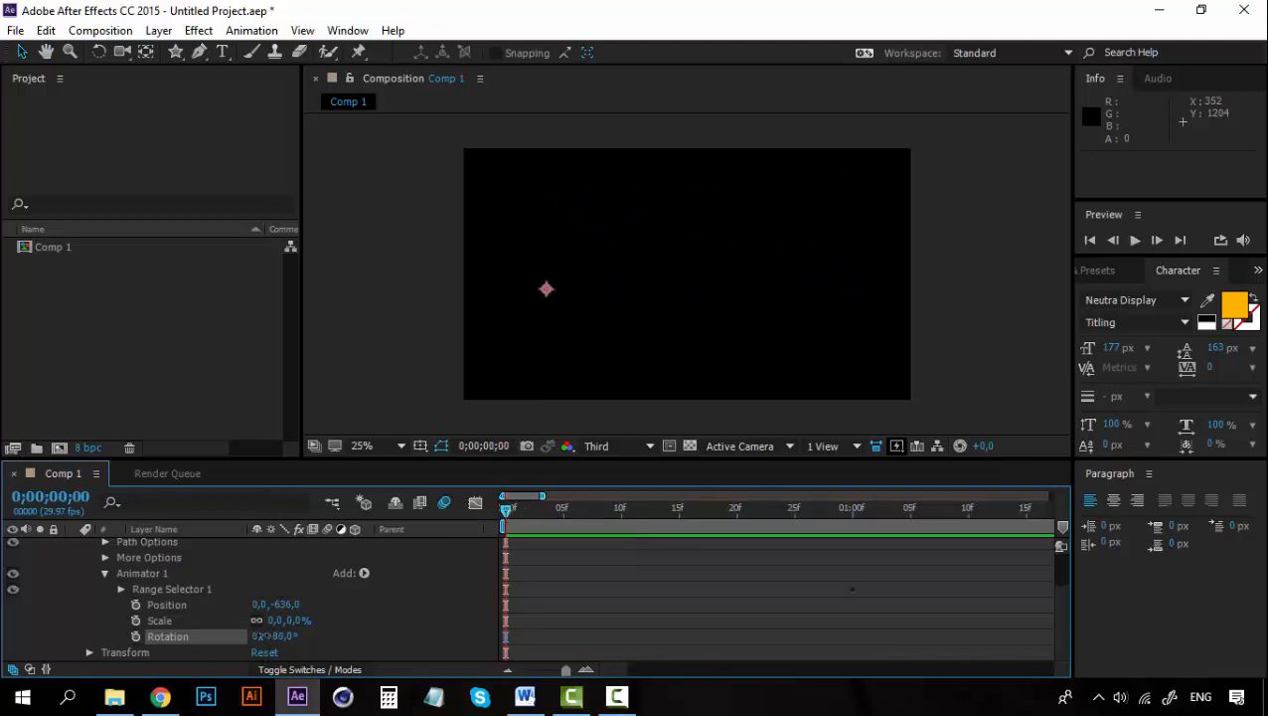
{"action": "left_click_drag", "start_coordinate": [263, 636], "coordinate": [241, 636]}
{"action": "key", "text": "space"}
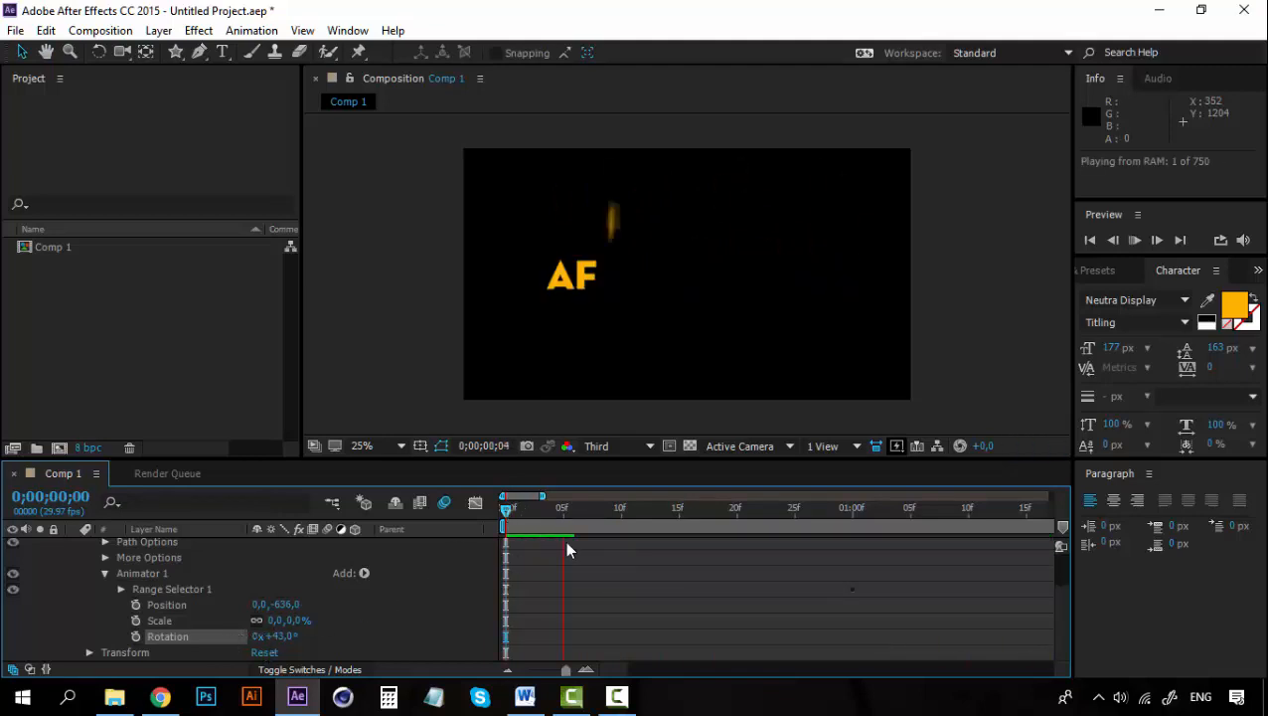
{"action": "left_click", "coordinate": [508, 517]}
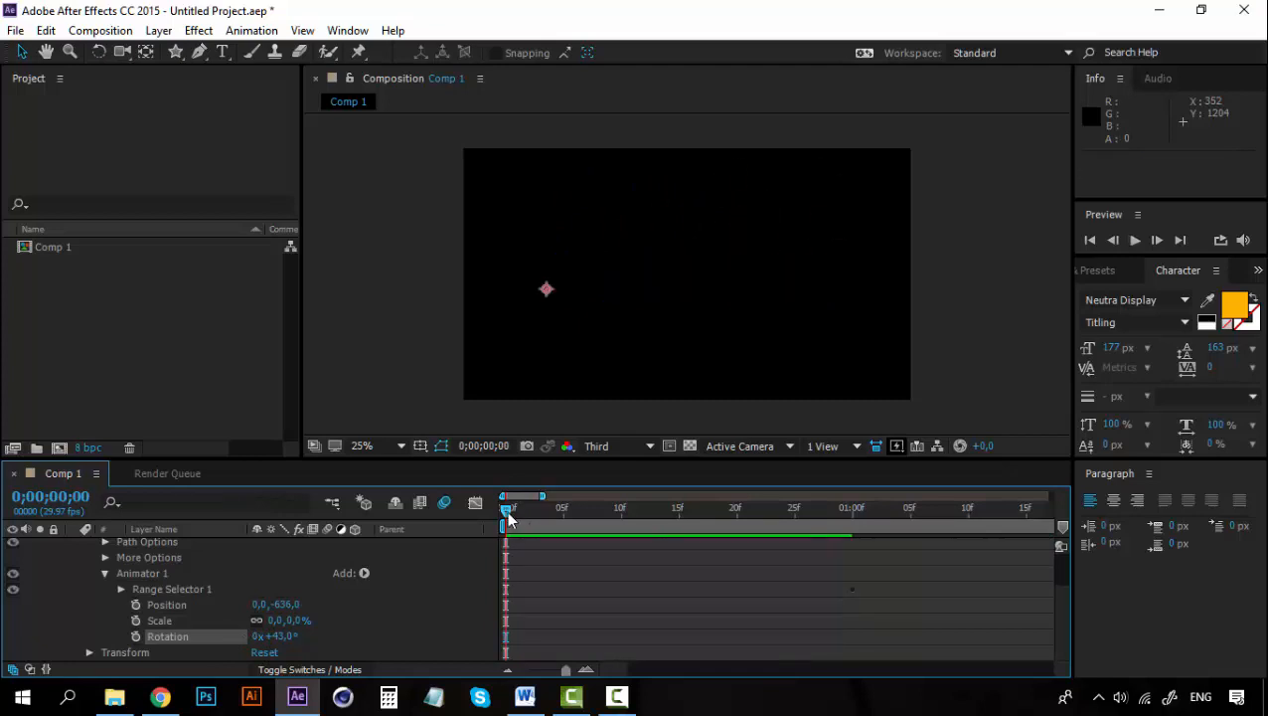
Step: Set Animator 1's Rotation to 0x+211° and preview the letters spinning in from the start
{"action": "left_click_drag", "start_coordinate": [278, 636], "coordinate": [378, 625]}
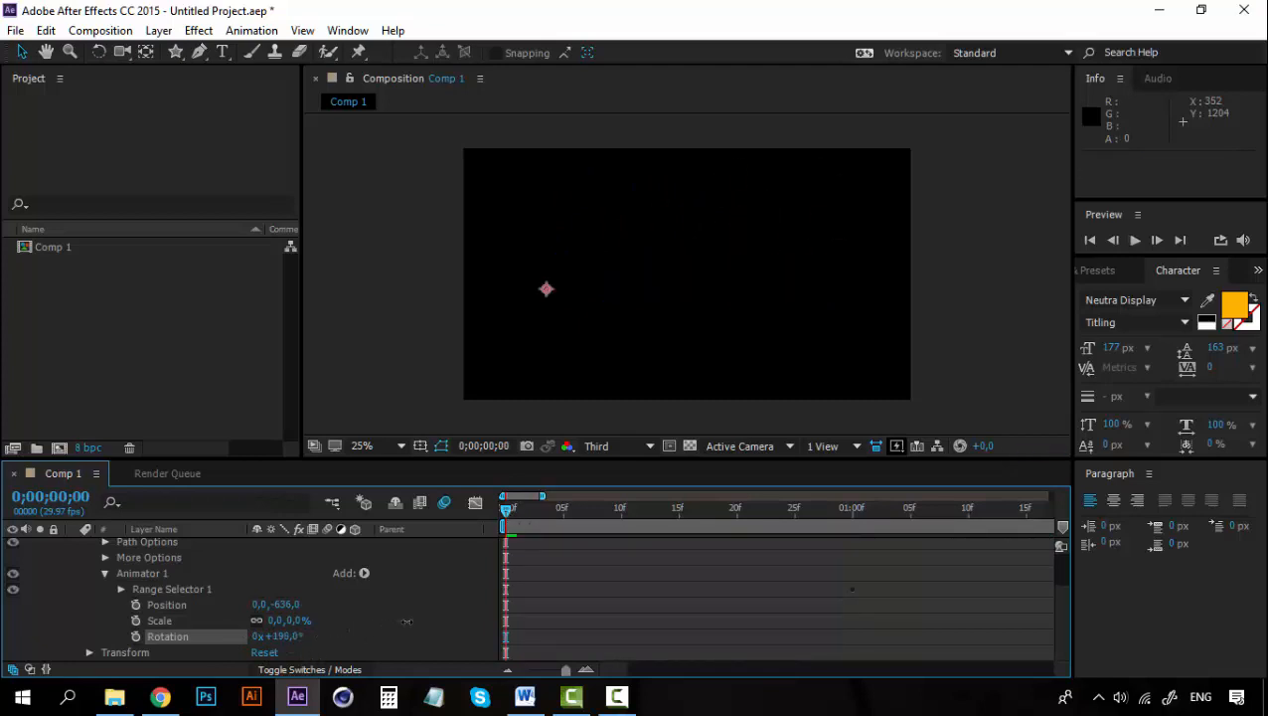
{"action": "key", "text": "space"}
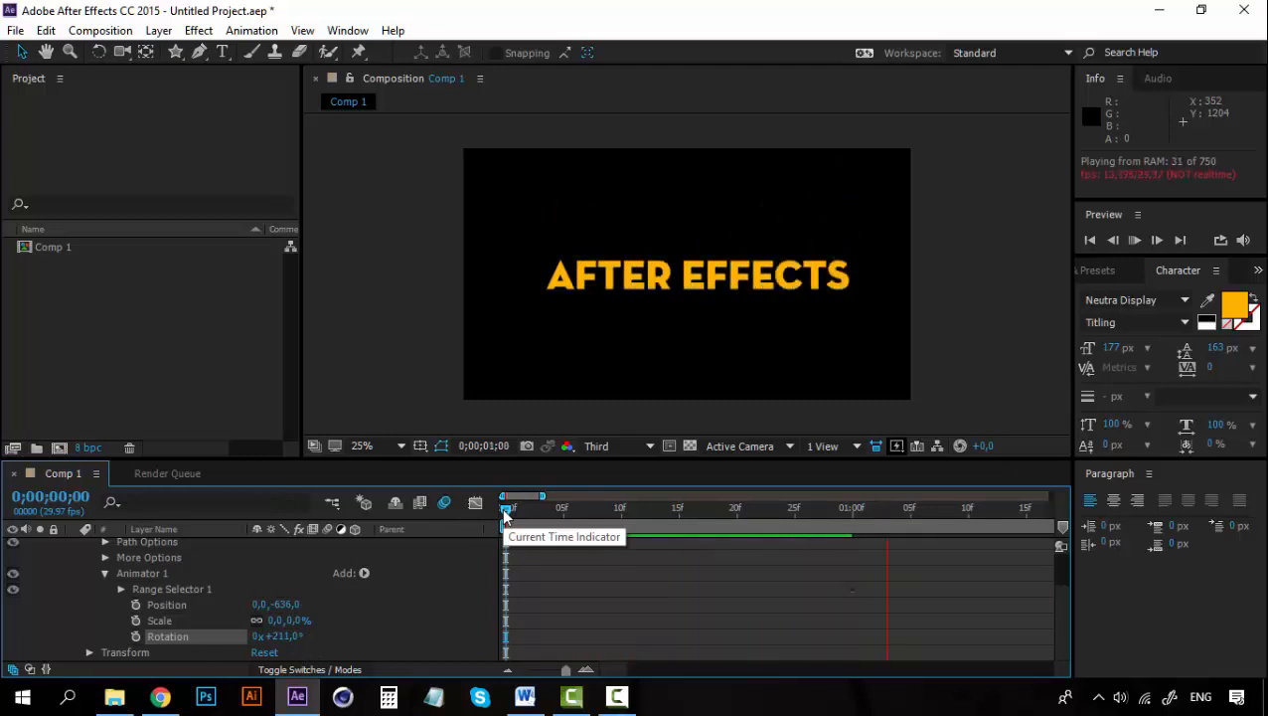
{"action": "left_click", "coordinate": [505, 515]}
{"action": "key", "text": "space"}
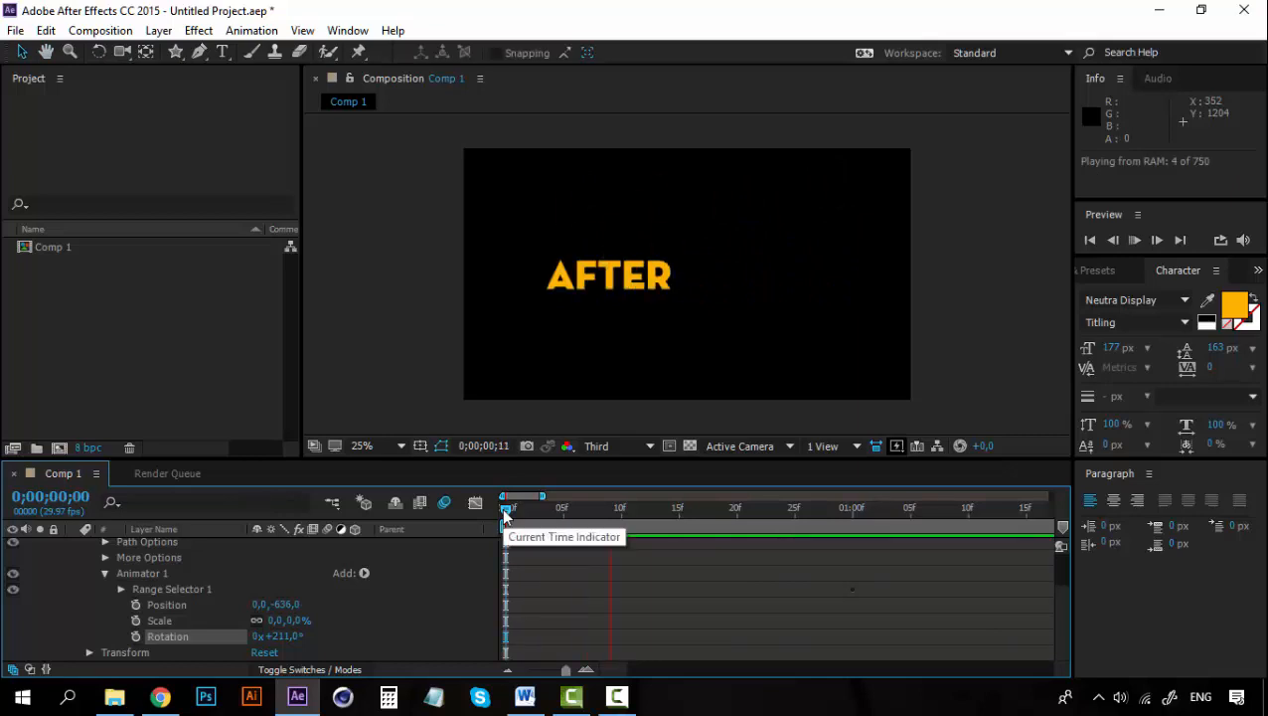
{"action": "left_click", "coordinate": [505, 515]}
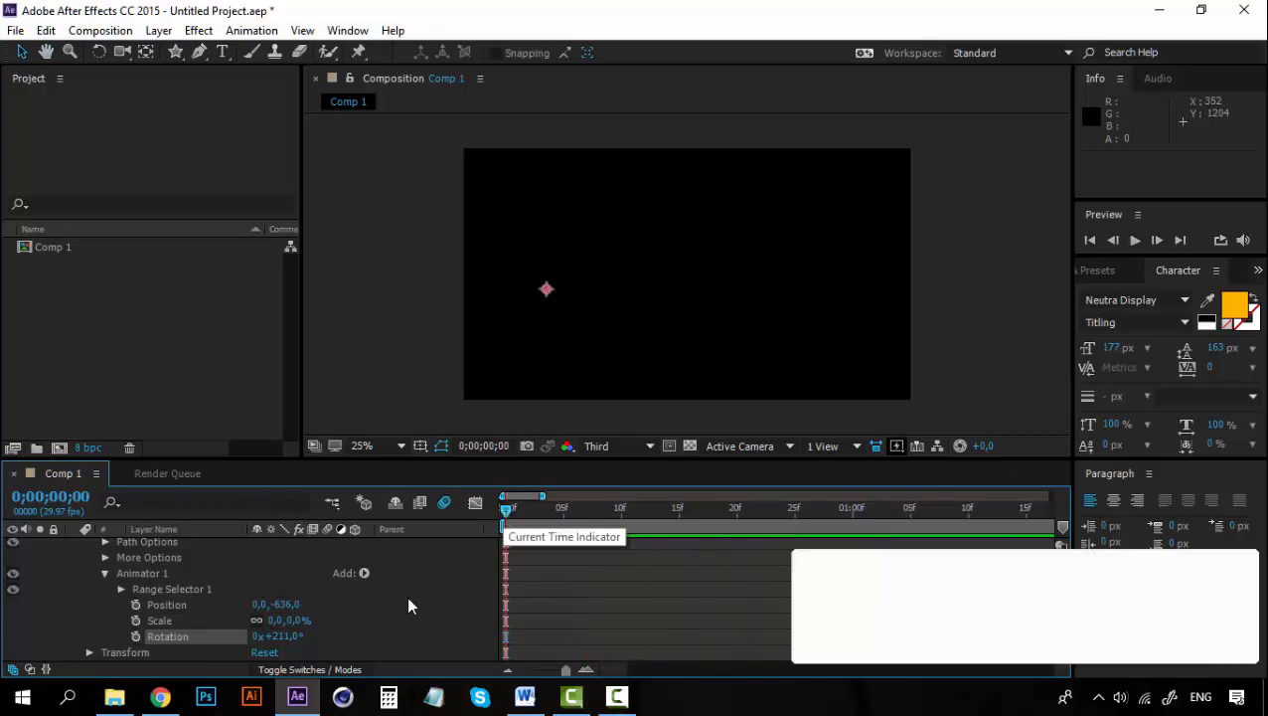
Step: Collapse the after effects text layer, duplicate it, and hide the original layer
{"action": "left_click", "coordinate": [303, 577]}
{"action": "scroll", "coordinate": [246, 615], "scroll_direction": "up", "scroll_amount": 2}
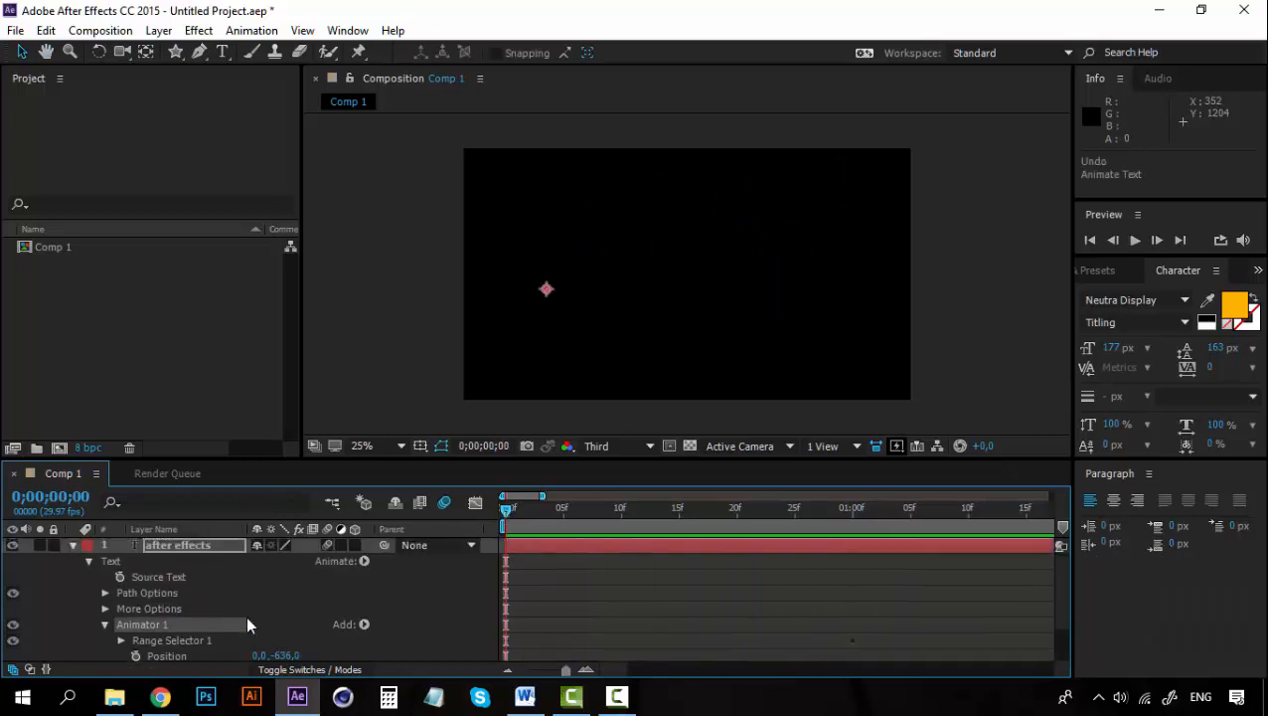
{"action": "left_click", "coordinate": [73, 546]}
{"action": "left_click", "coordinate": [189, 550]}
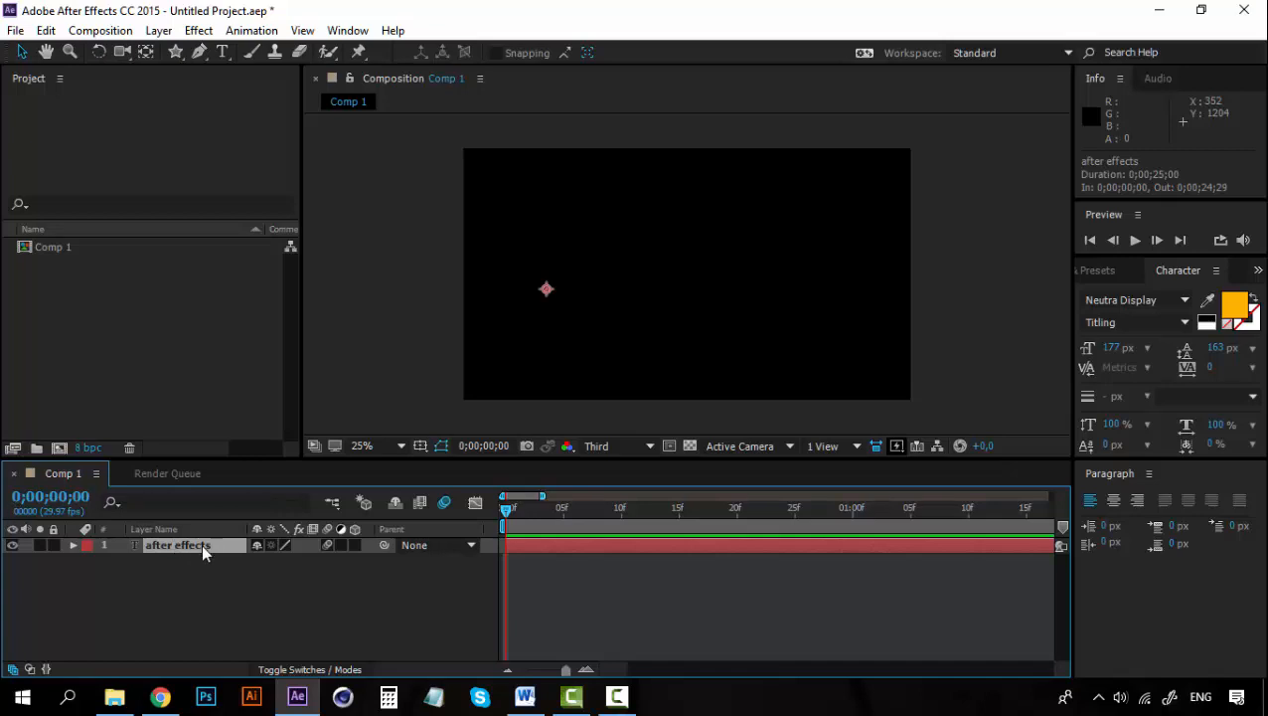
{"action": "key", "text": "ctrl+d"}
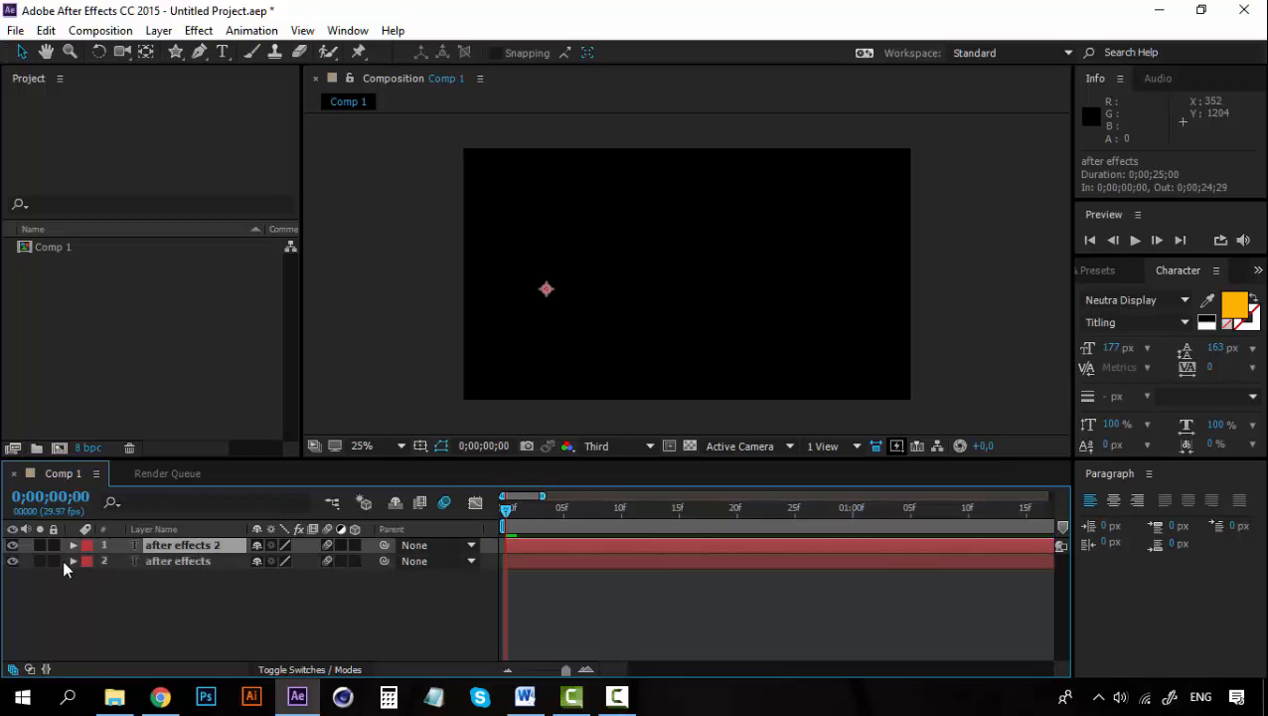
{"action": "left_click", "coordinate": [183, 543]}
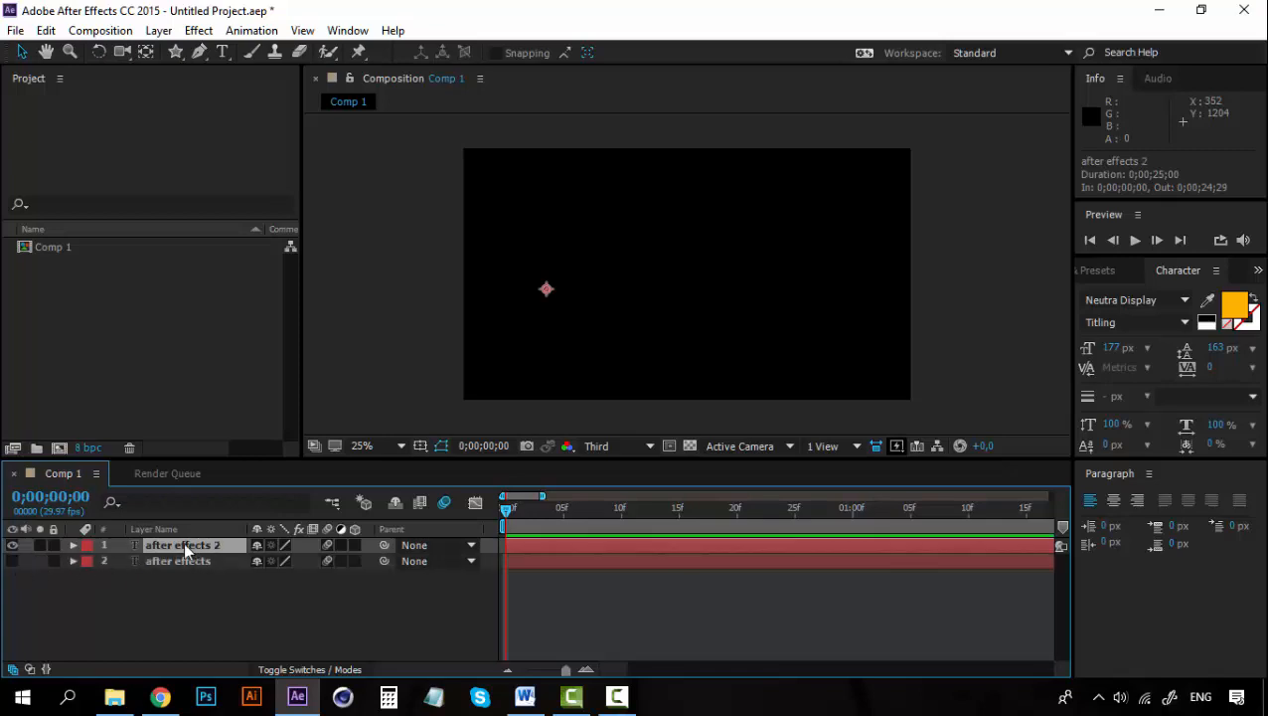
Step: Delete Animator 1 from the duplicated layer after effects 2
{"action": "left_click", "coordinate": [73, 546]}
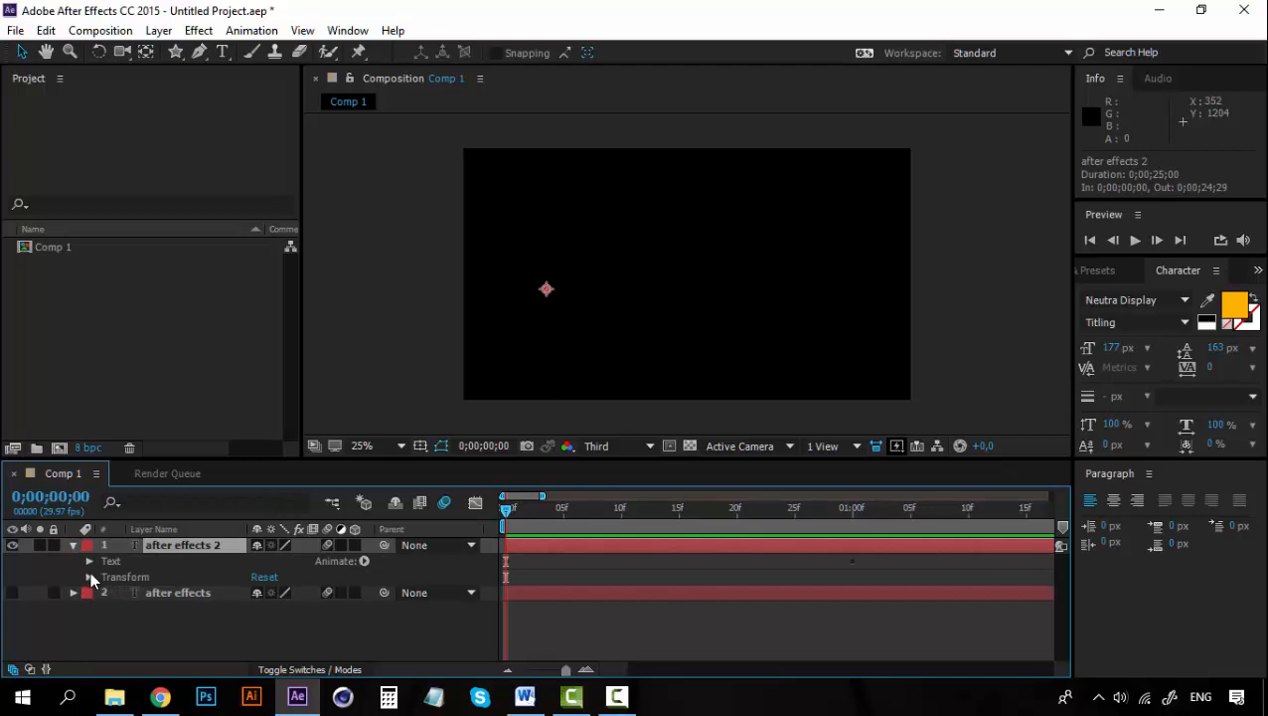
{"action": "left_click", "coordinate": [90, 561]}
{"action": "left_click", "coordinate": [155, 624]}
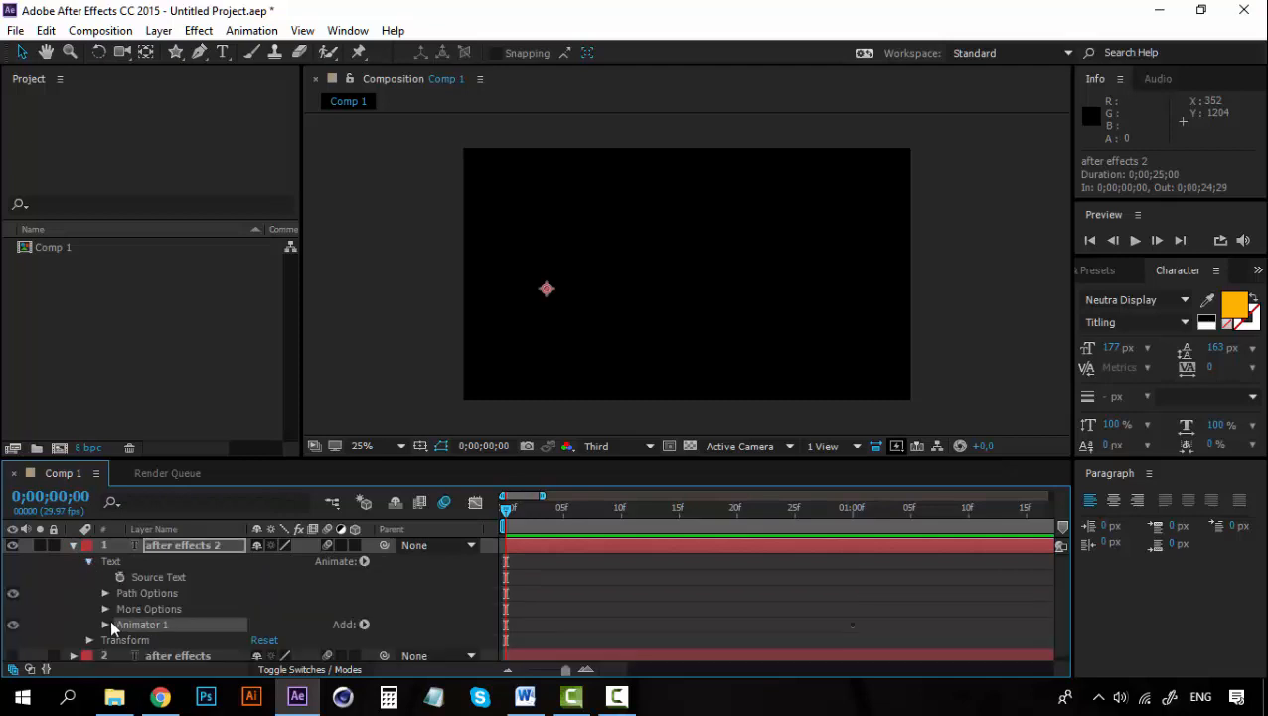
{"action": "left_click", "coordinate": [107, 619]}
{"action": "left_click", "coordinate": [165, 603]}
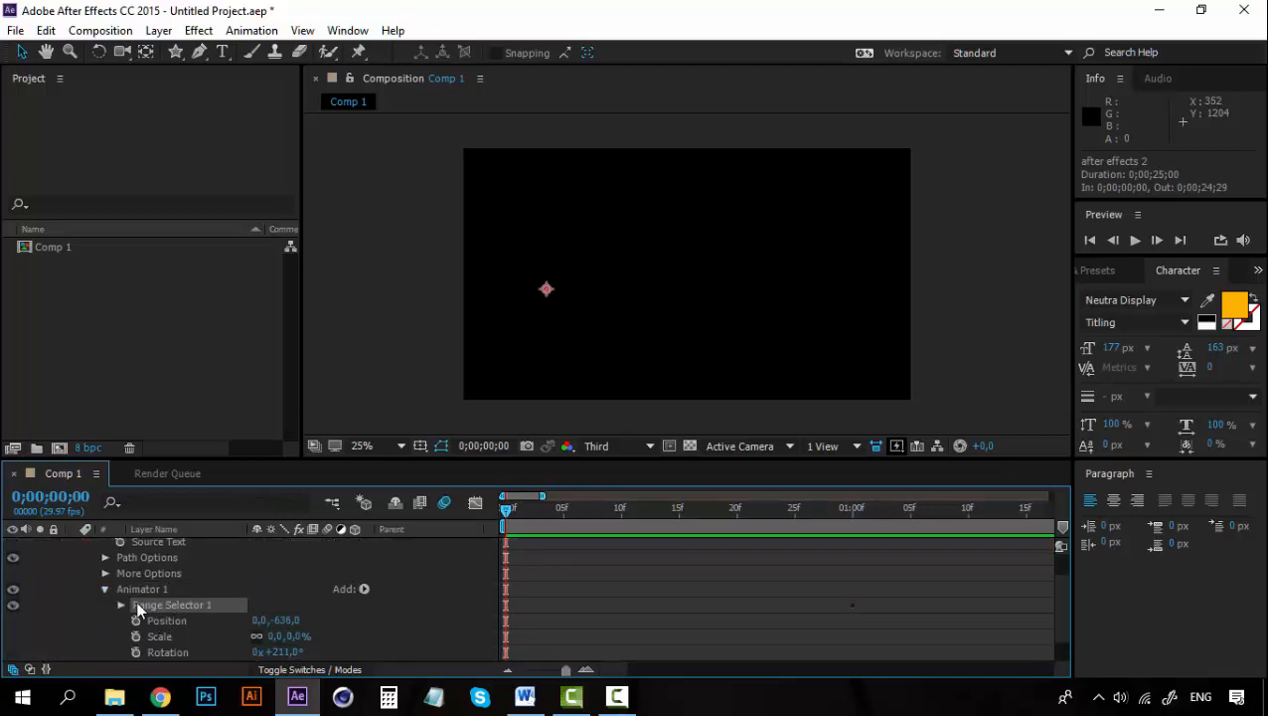
{"action": "left_click", "coordinate": [158, 588]}
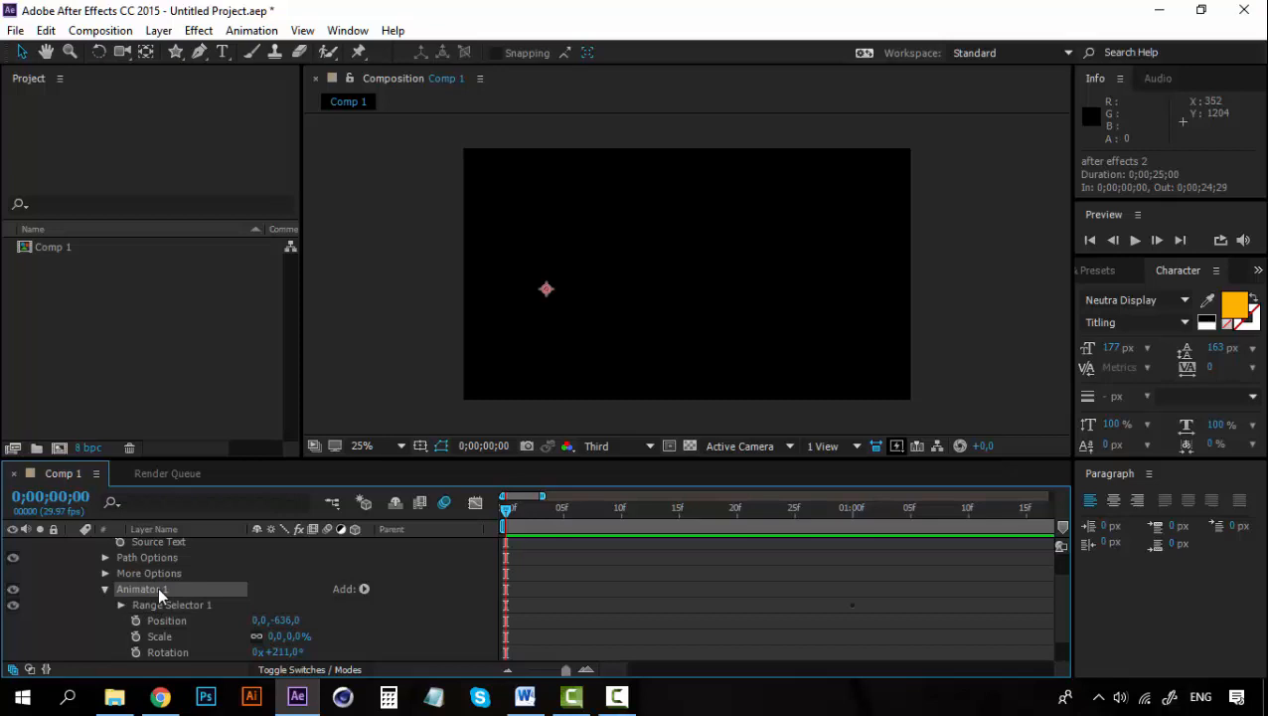
{"action": "key", "text": "Delete"}
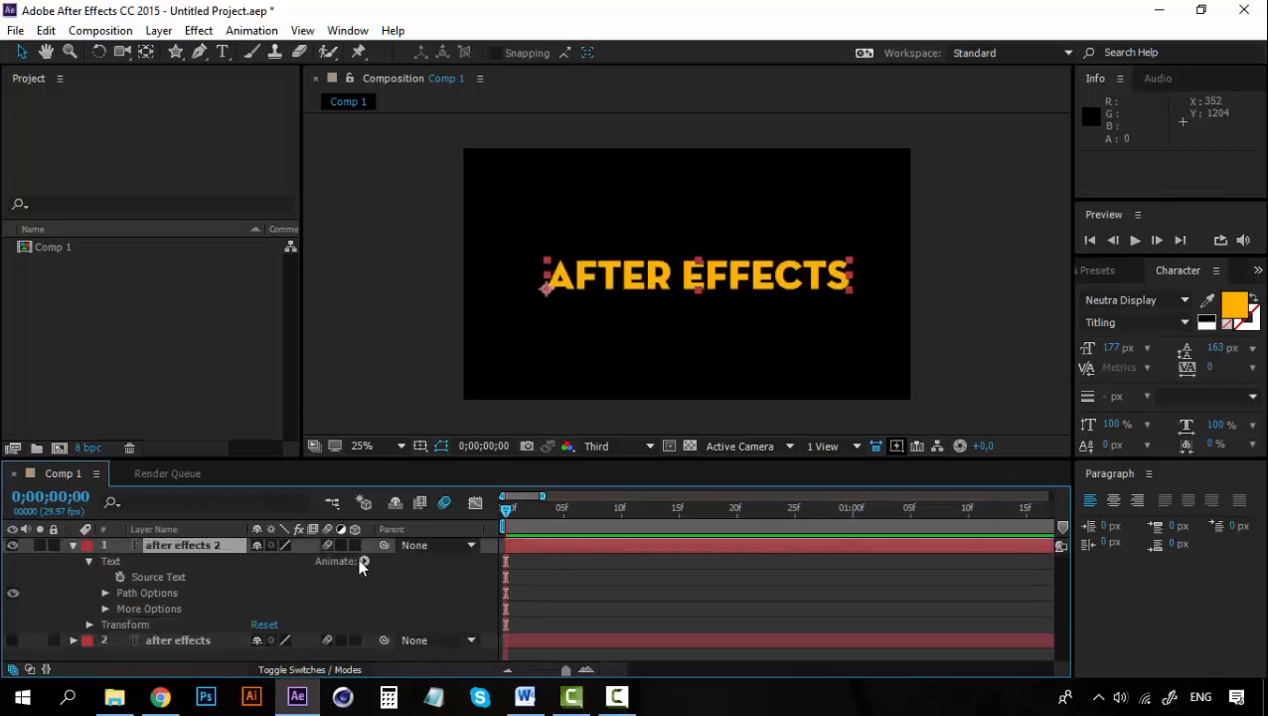
Step: Add a Character Offset animator to the after effects 2 layer and set its offset to 20
{"action": "left_click", "coordinate": [364, 561]}
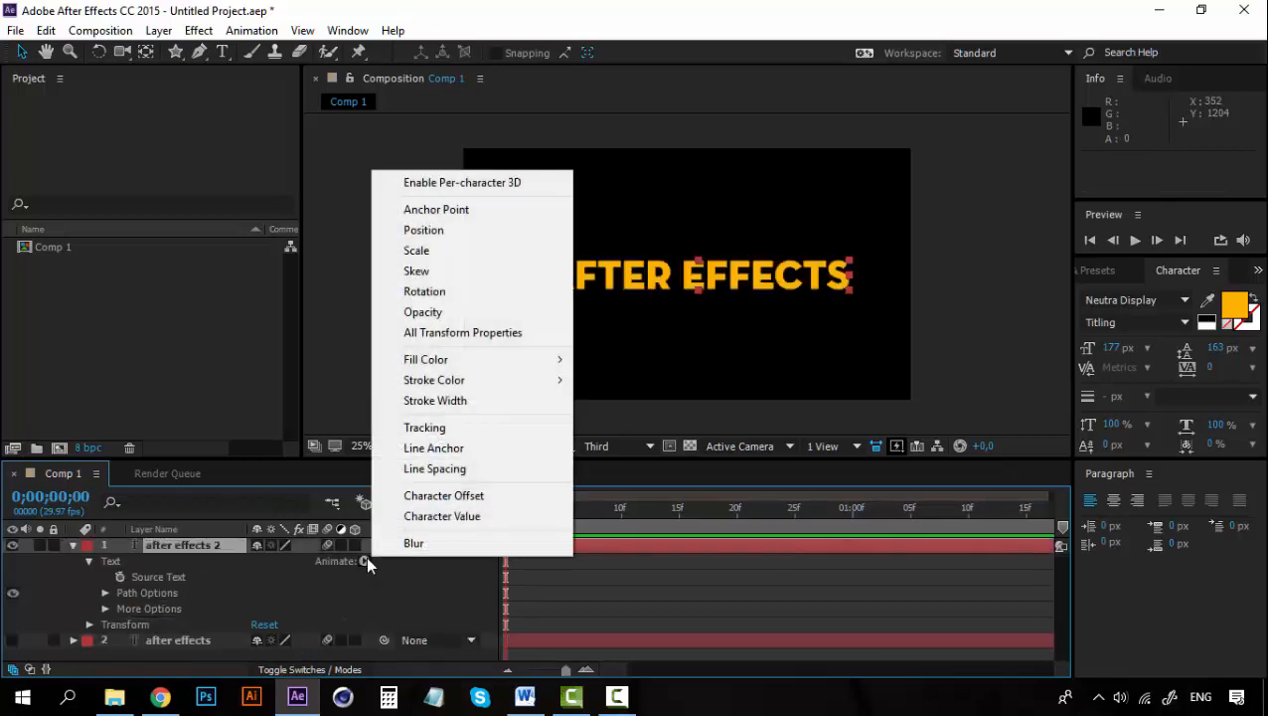
{"action": "left_click", "coordinate": [486, 496]}
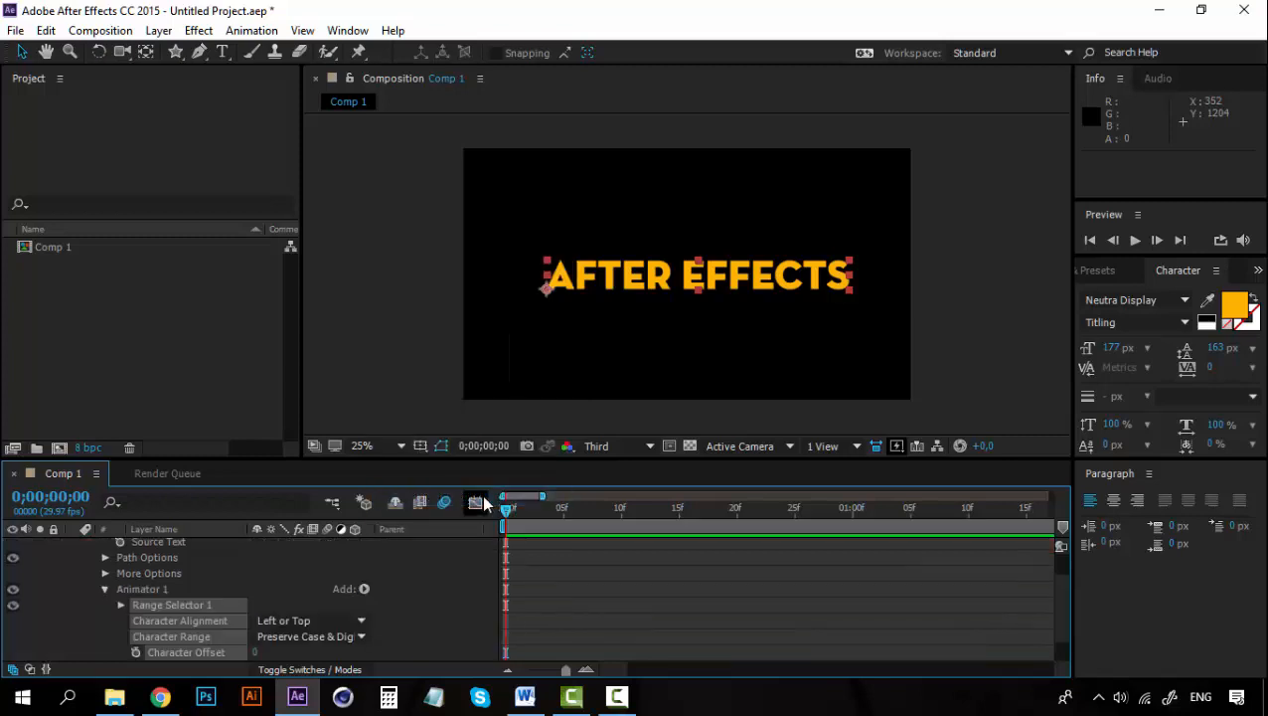
{"action": "left_click", "coordinate": [255, 652]}
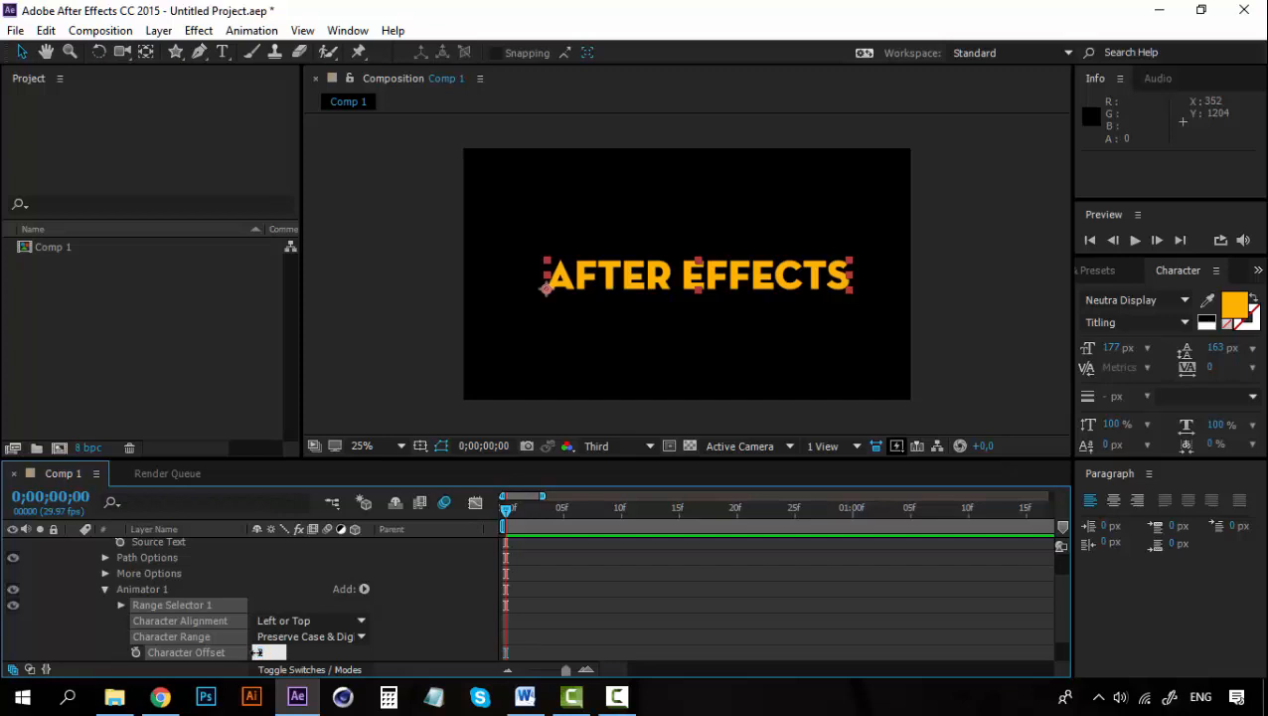
{"action": "key", "text": "Return"}
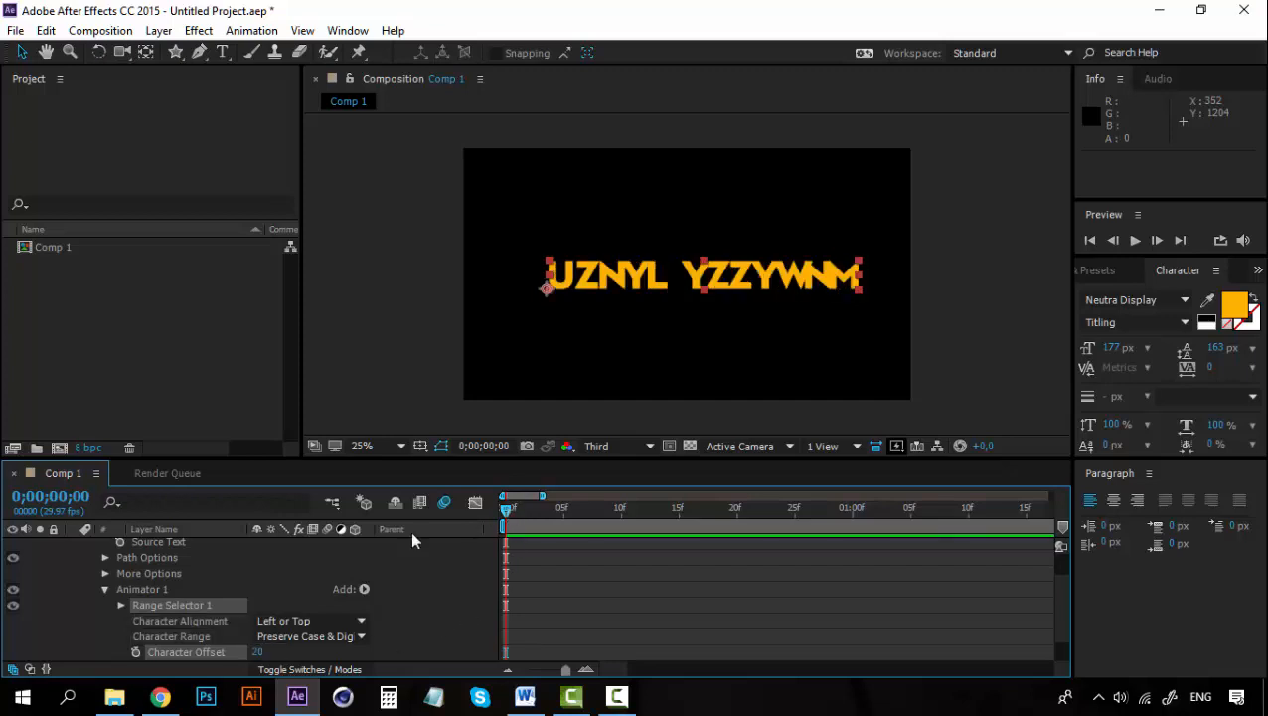
Step: Keyframe Range Selector 1's Start at 0% on the first frame and raise it at 0;00;01;00 until the original letters return
{"action": "left_click", "coordinate": [121, 604]}
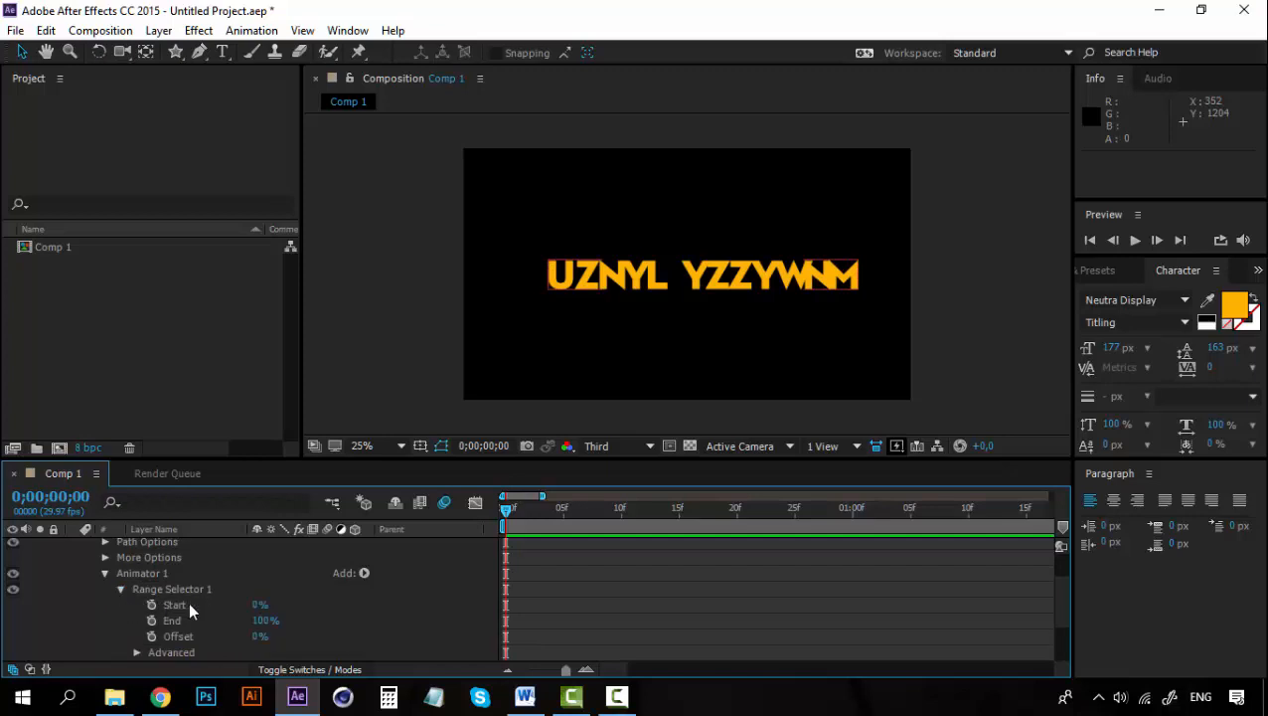
{"action": "left_click", "coordinate": [152, 604]}
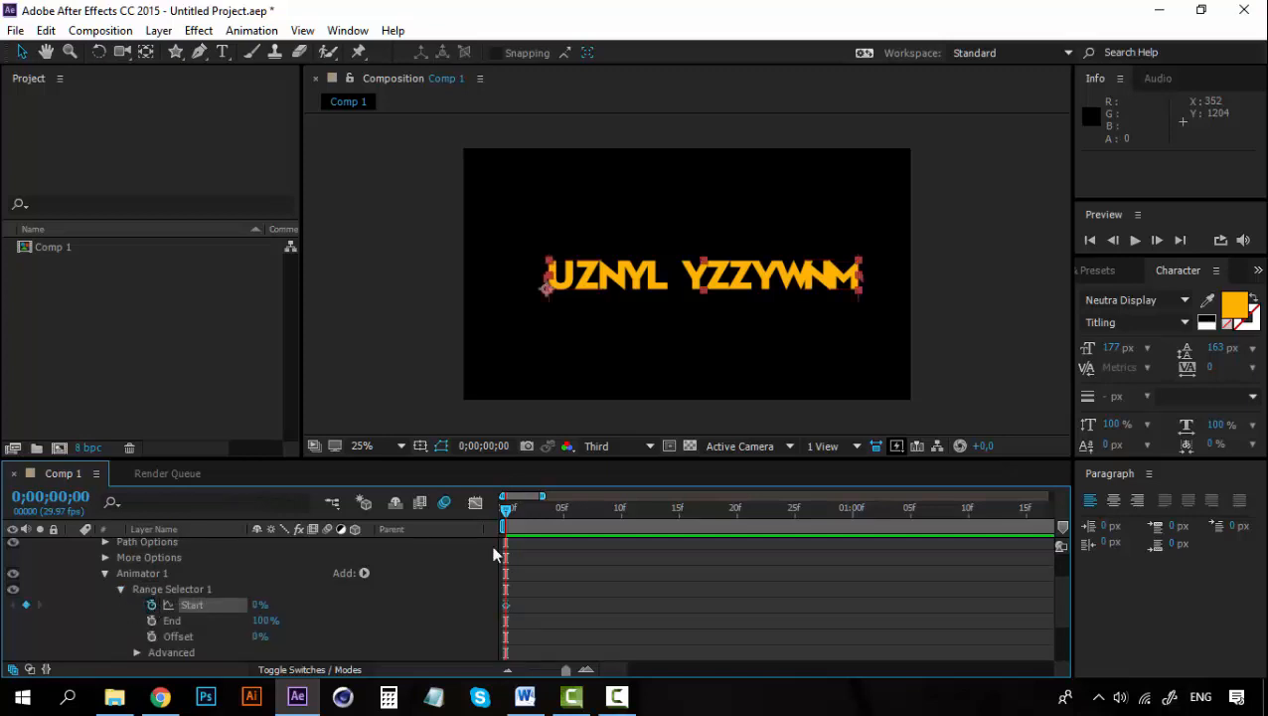
{"action": "left_click", "coordinate": [850, 512]}
{"action": "left_click_drag", "start_coordinate": [257, 609], "coordinate": [412, 595]}
{"action": "left_click_drag", "start_coordinate": [856, 511], "coordinate": [467, 507]}
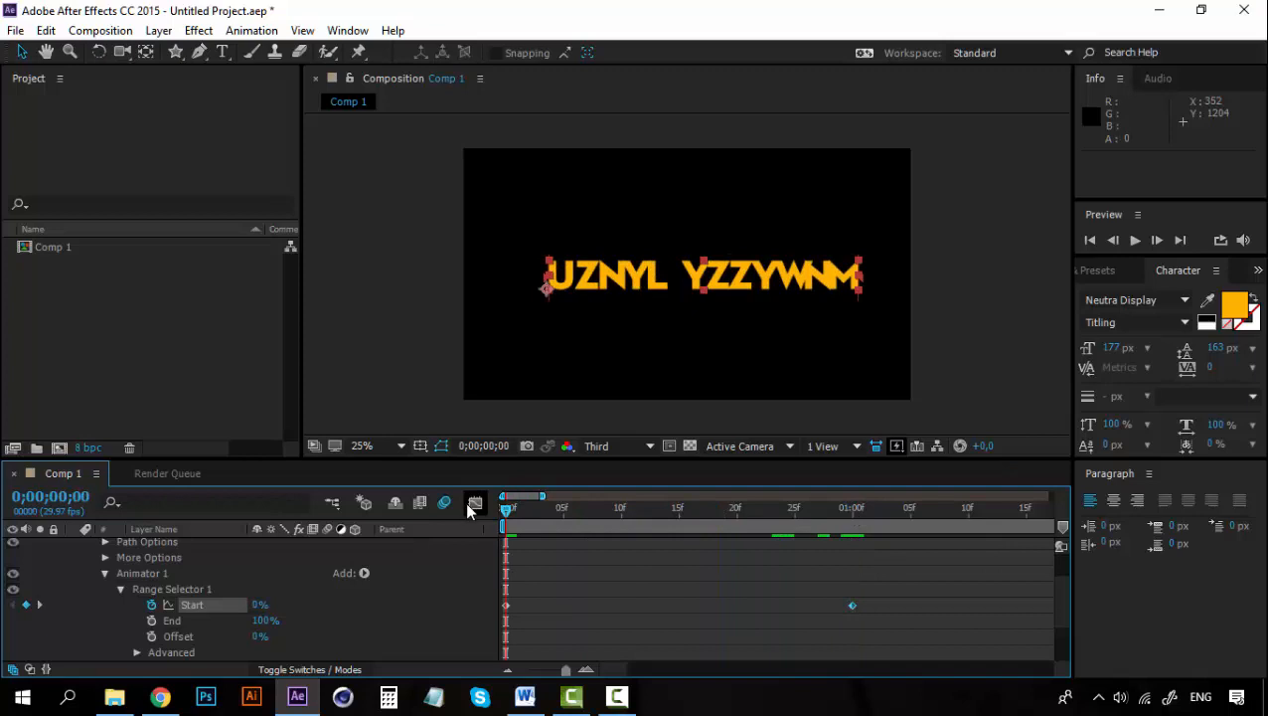
Step: Preview the Character Offset animation repeatedly from the start and examine how the scrambled letters change
{"action": "key", "text": "space"}
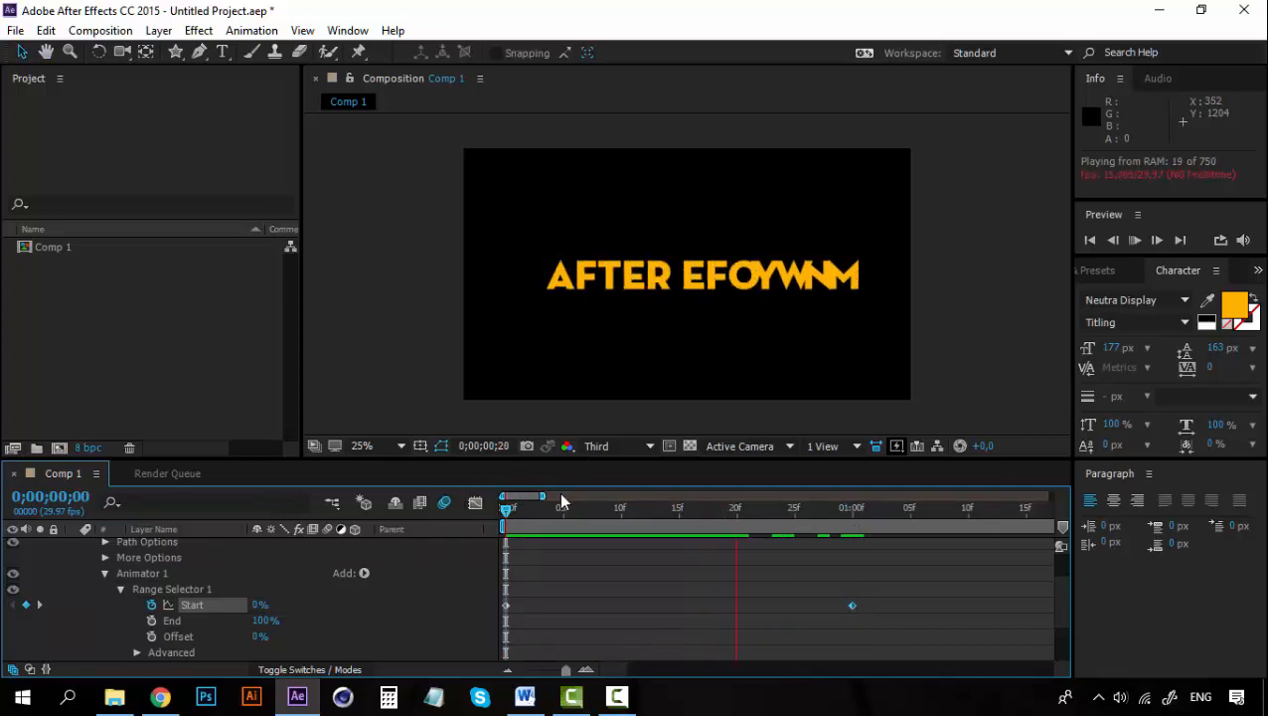
{"action": "left_click", "coordinate": [507, 513]}
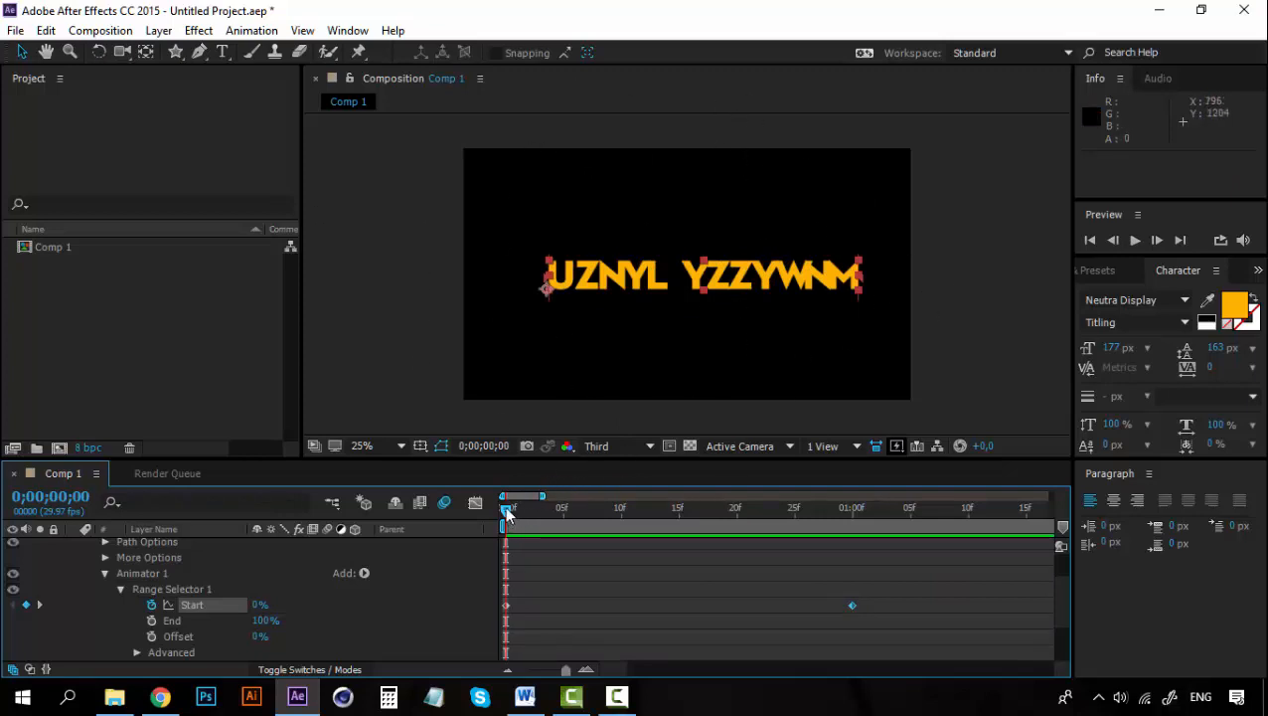
{"action": "key", "text": "space"}
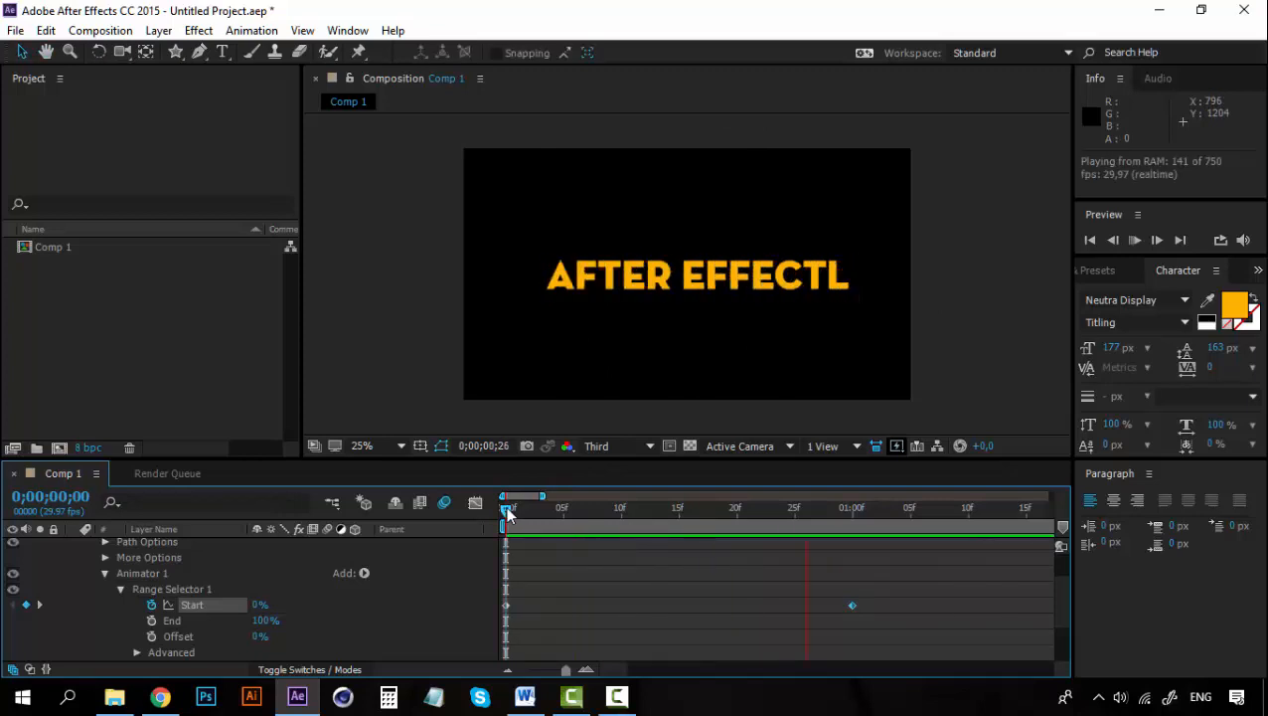
{"action": "key", "text": "space"}
{"action": "key", "text": "space"}
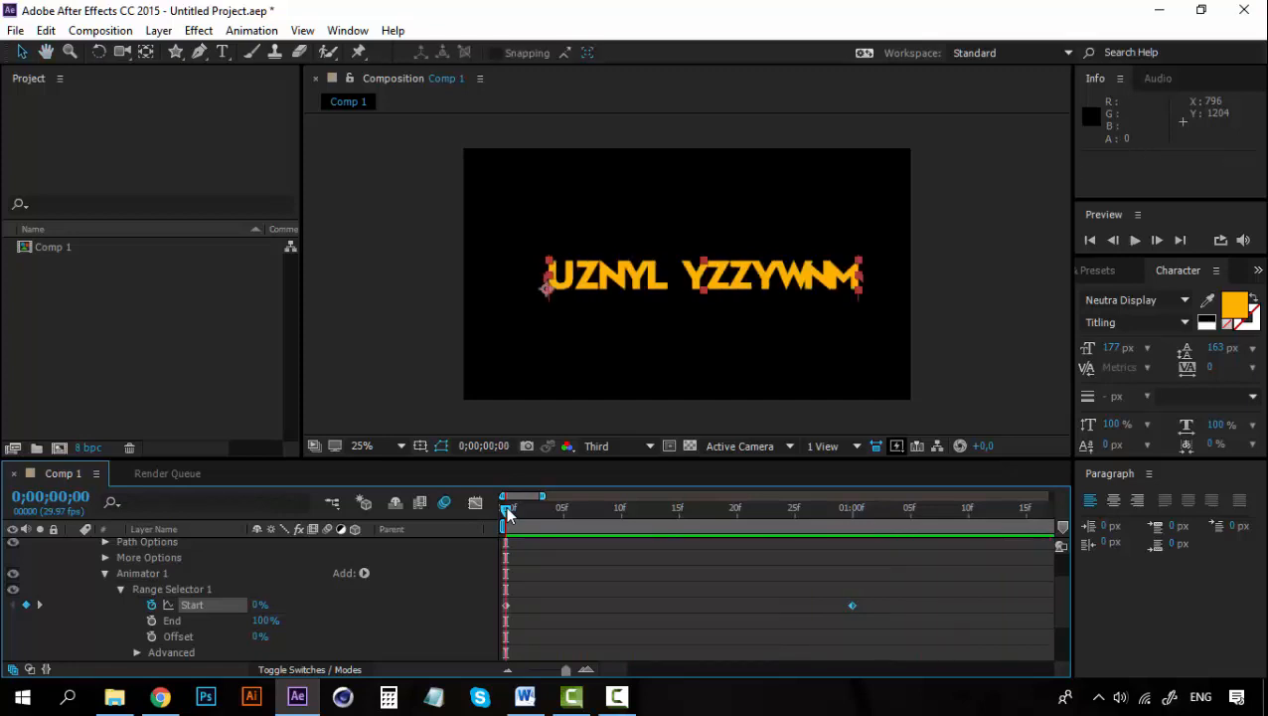
{"action": "left_click", "coordinate": [507, 509]}
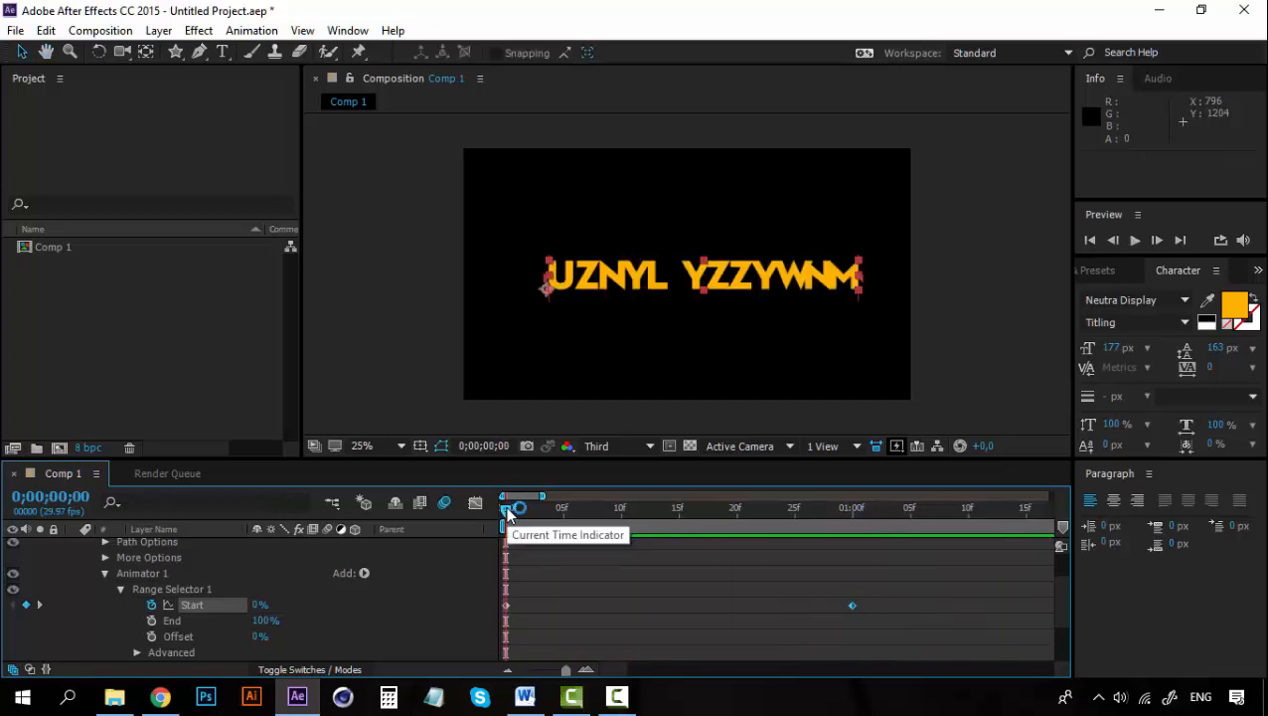
{"action": "key", "text": "space"}
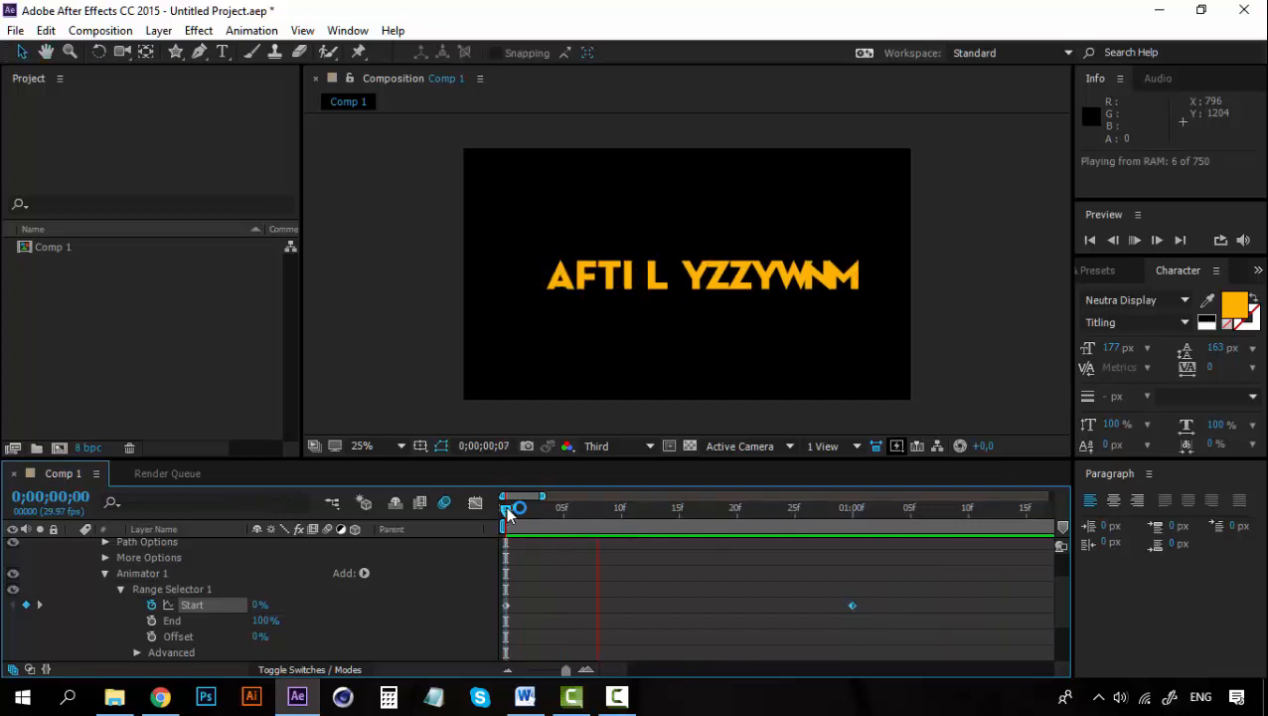
{"action": "left_click", "coordinate": [506, 509]}
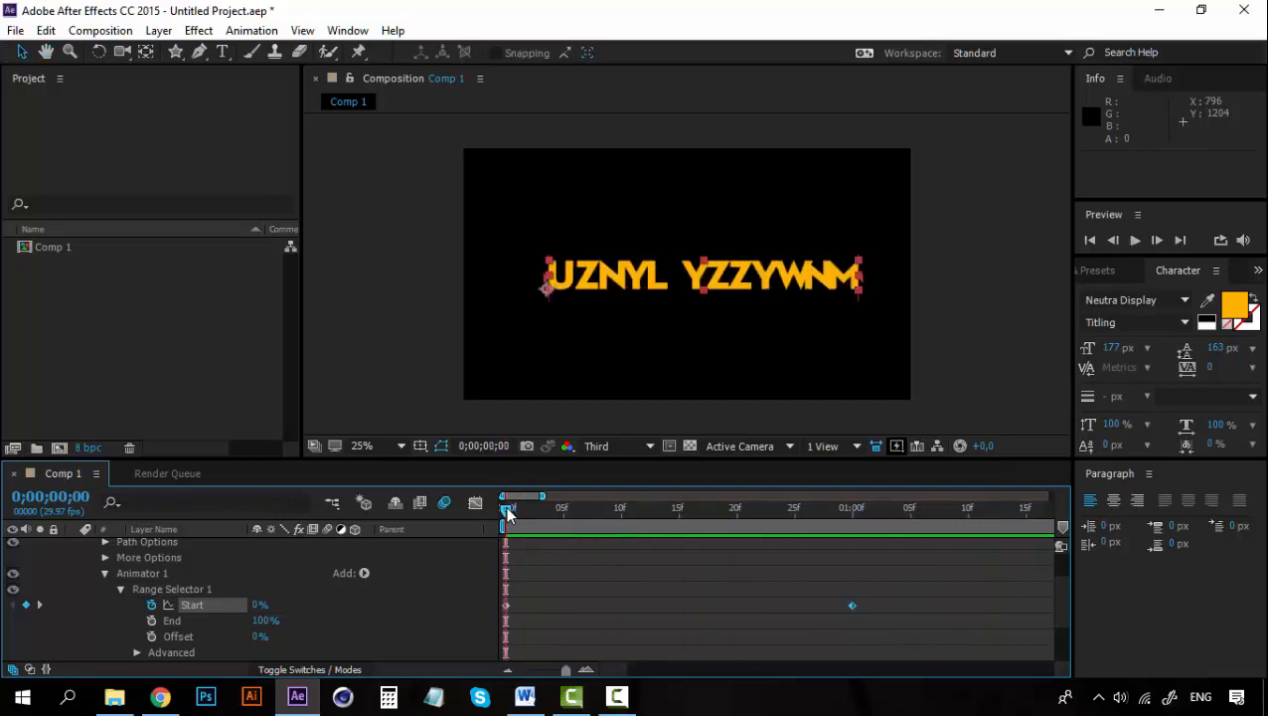
Step: Delete Range Selector 1 and the Character Offset animator from the after effects 2 layer
{"action": "left_click", "coordinate": [155, 589]}
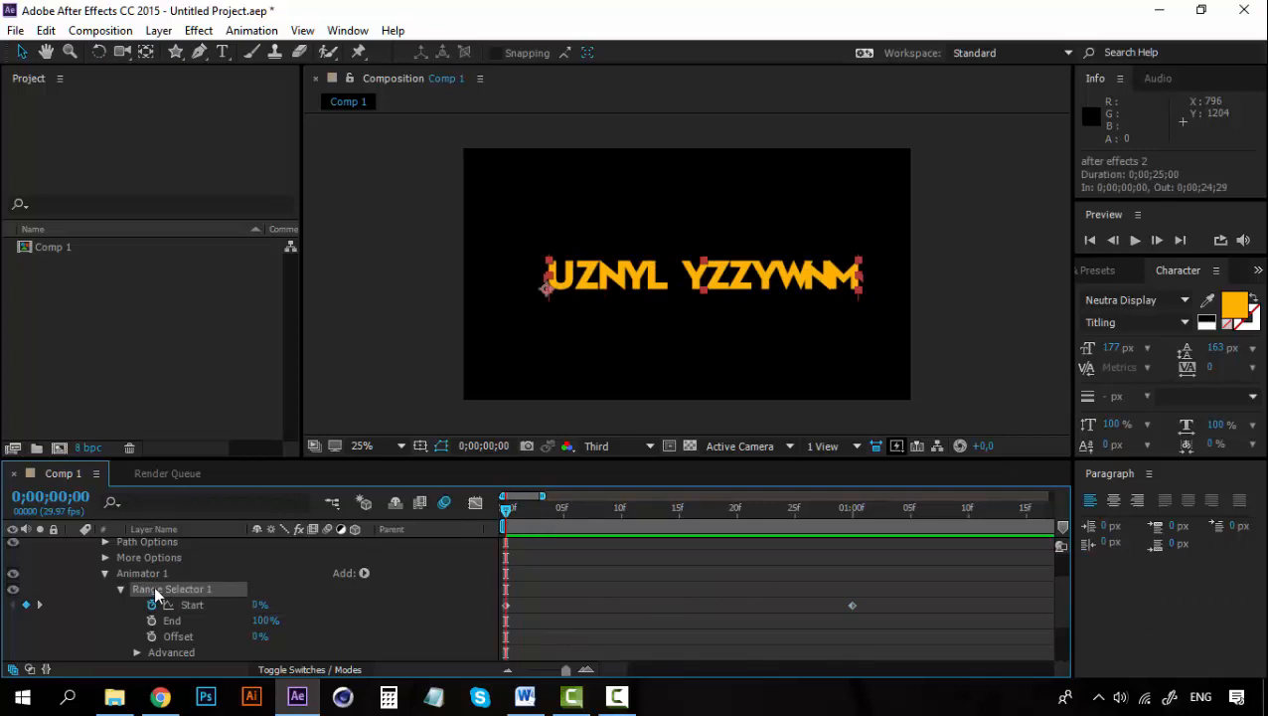
{"action": "key", "text": "Delete"}
{"action": "left_click", "coordinate": [159, 566]}
{"action": "key", "text": "Delete"}
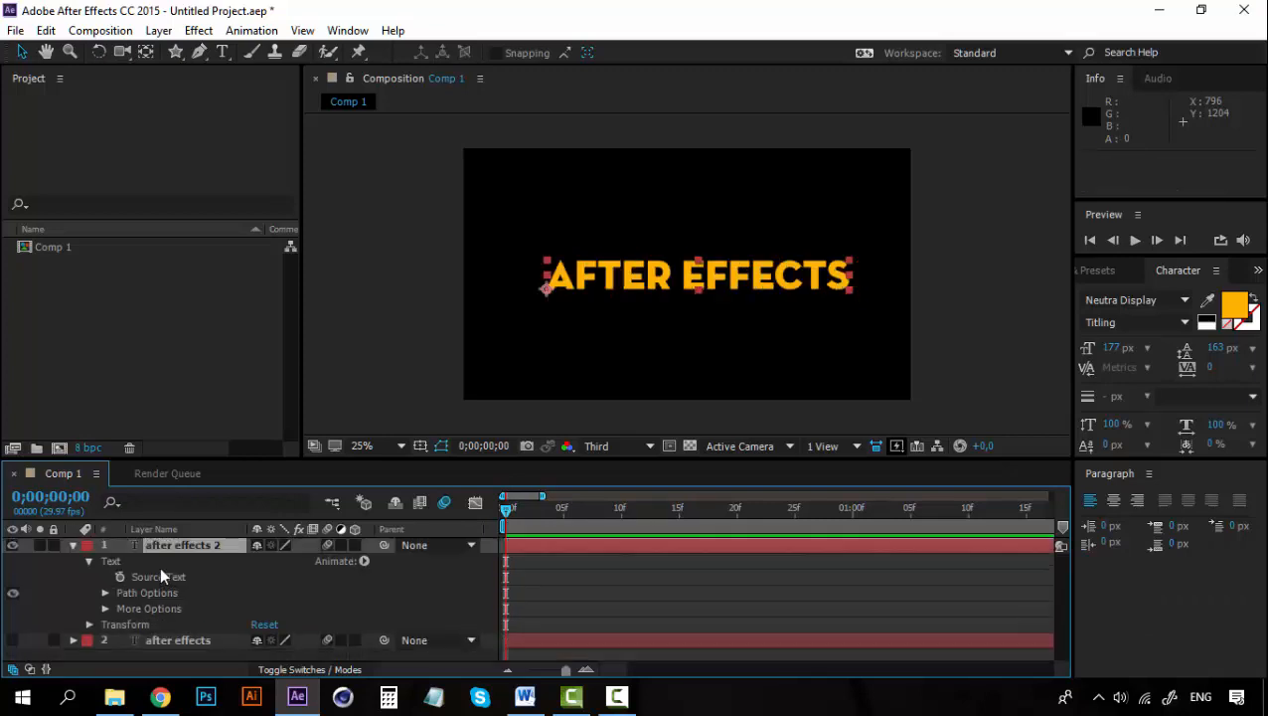
Step: Add a Position animator to the after effects 2 layer and replace its Range Selector 1 with a Wiggly selector
{"action": "left_click", "coordinate": [364, 562]}
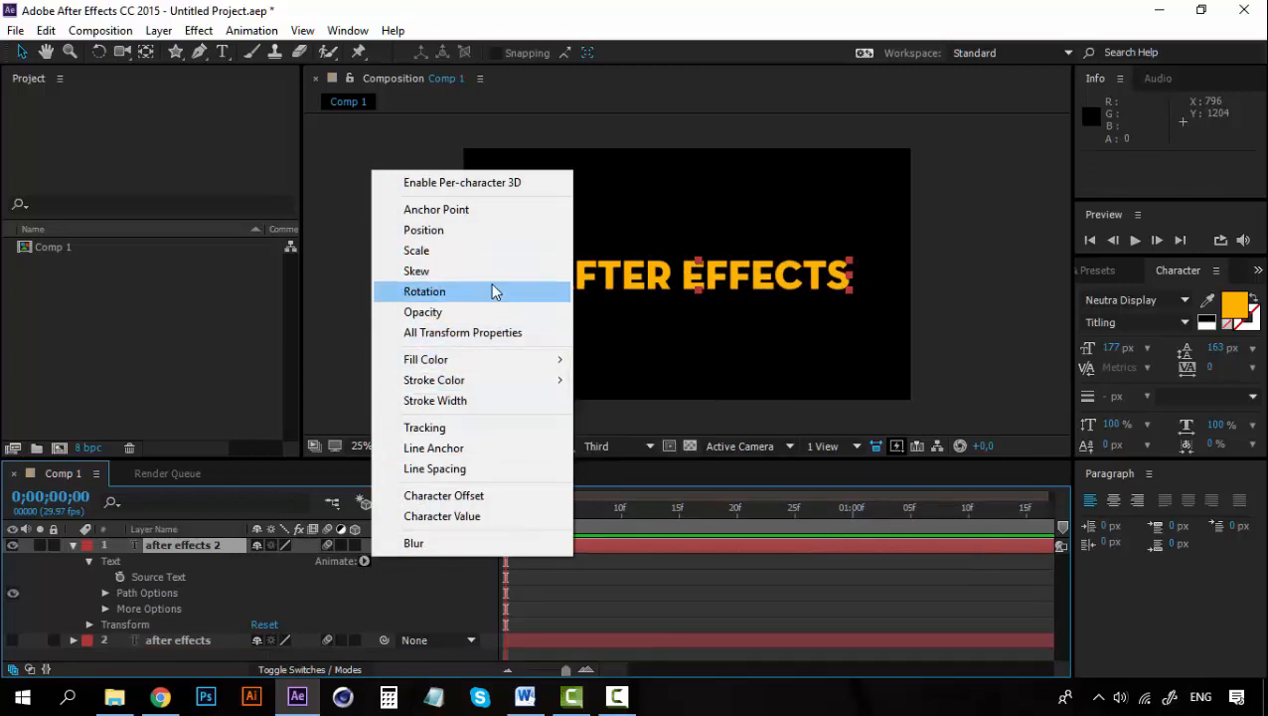
{"action": "left_click", "coordinate": [494, 232]}
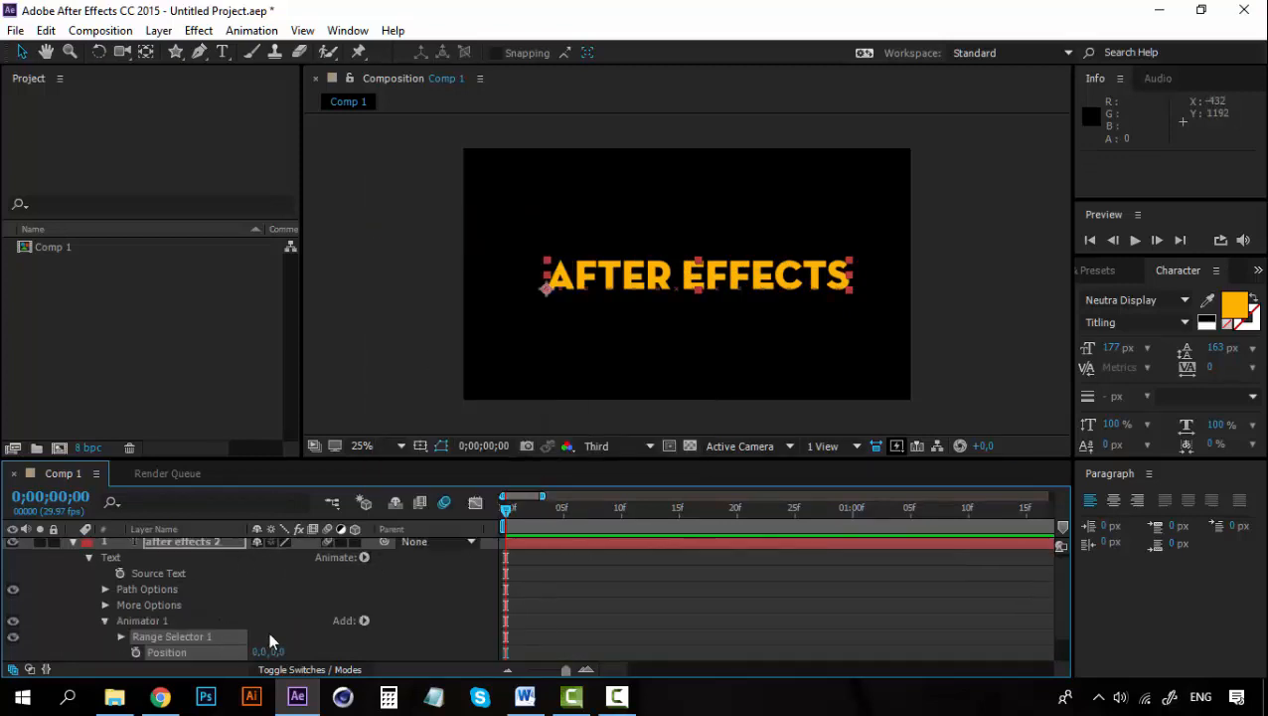
{"action": "scroll", "coordinate": [244, 632], "scroll_direction": "down", "scroll_amount": 2}
{"action": "left_click", "coordinate": [169, 603]}
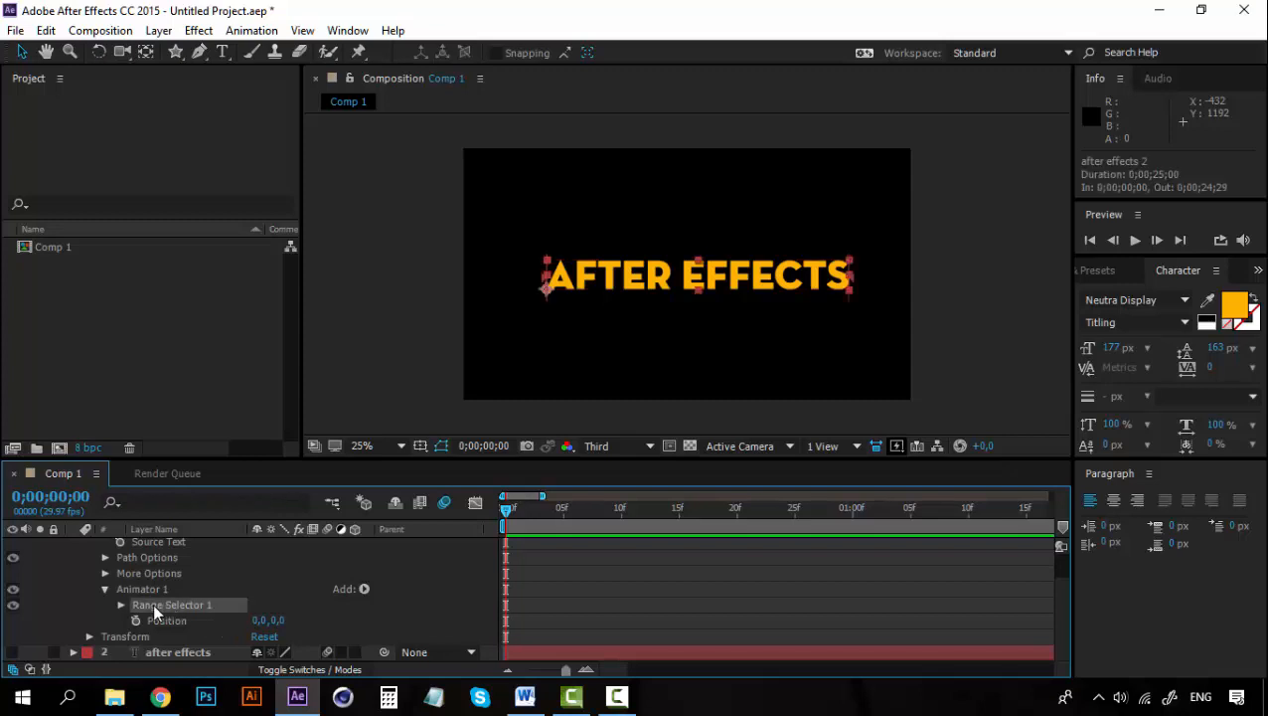
{"action": "key", "text": "Delete"}
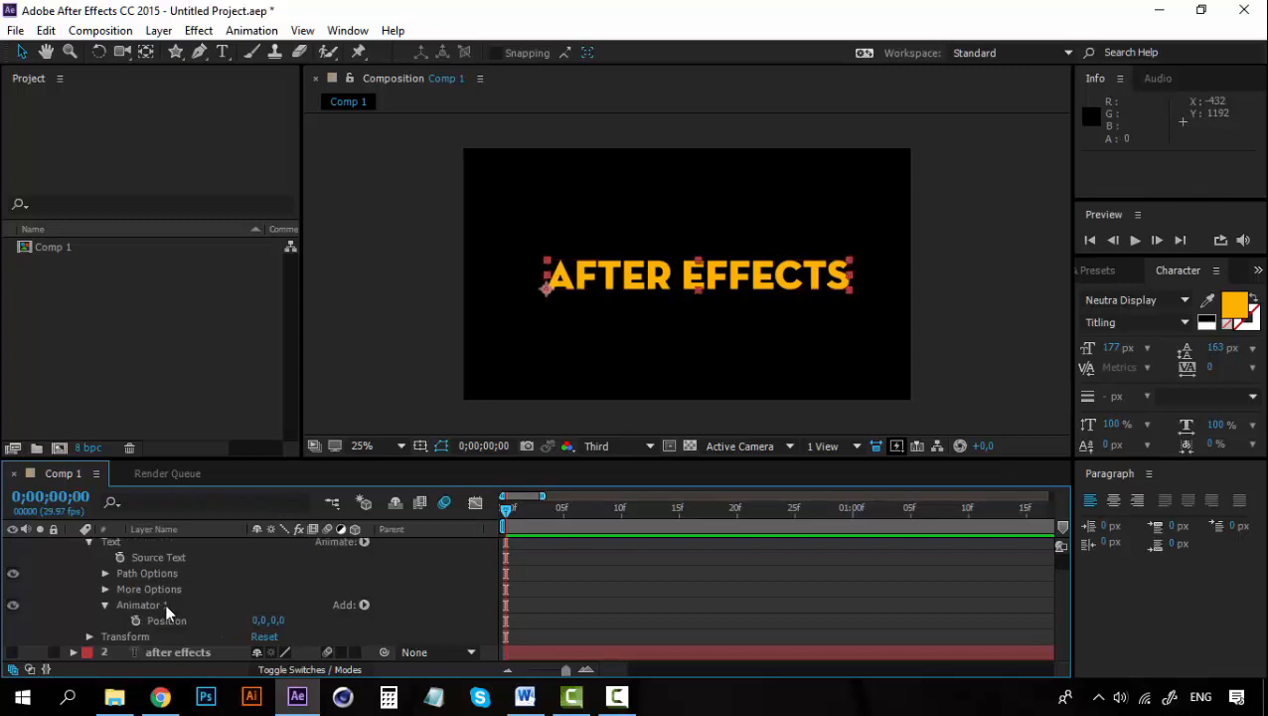
{"action": "left_click", "coordinate": [365, 606]}
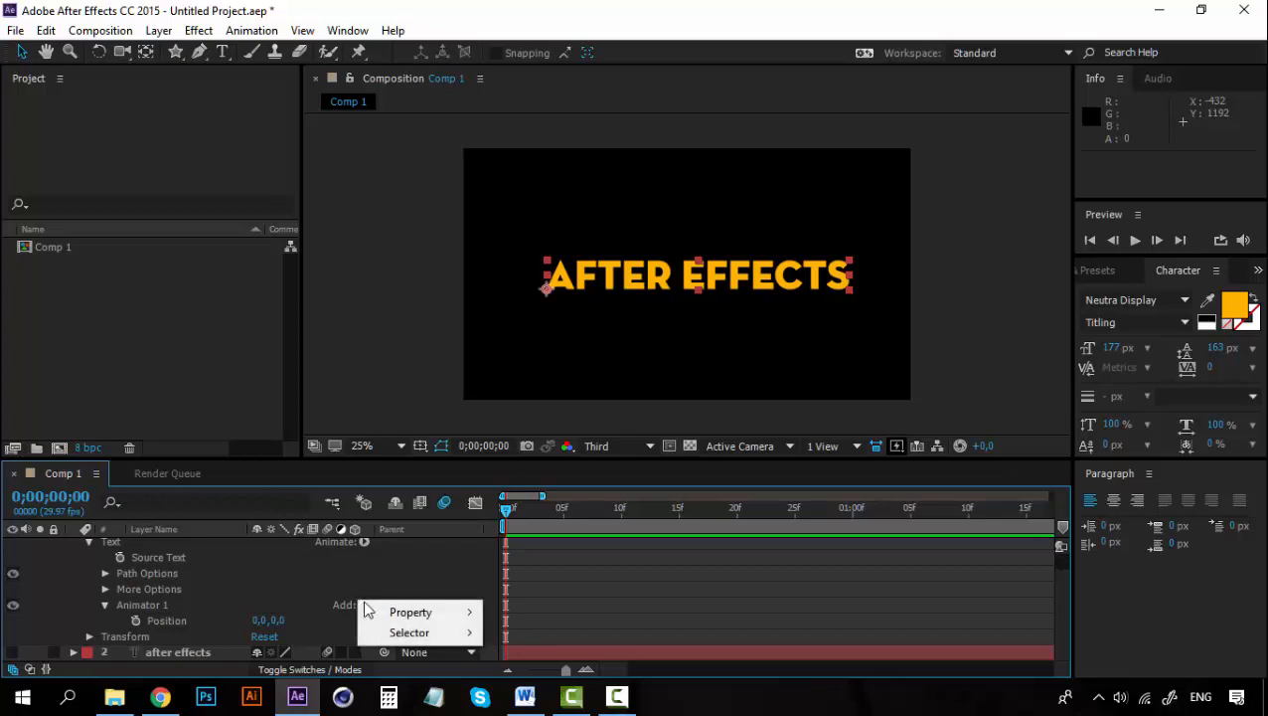
{"action": "mouse_move", "coordinate": [437, 632]}
{"action": "left_click", "coordinate": [541, 654]}
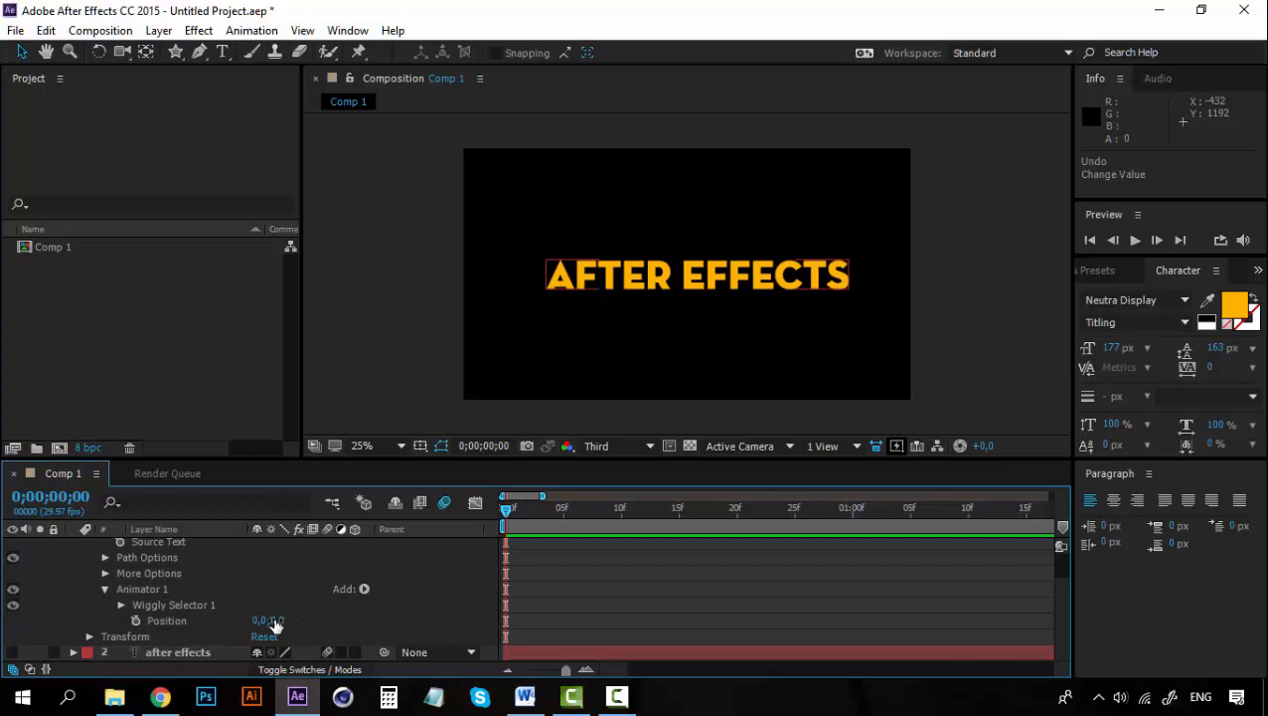
Step: Set the animator's vertical Position to 224 and preview the wiggling letters from the start
{"action": "left_click_drag", "start_coordinate": [274, 624], "coordinate": [507, 596]}
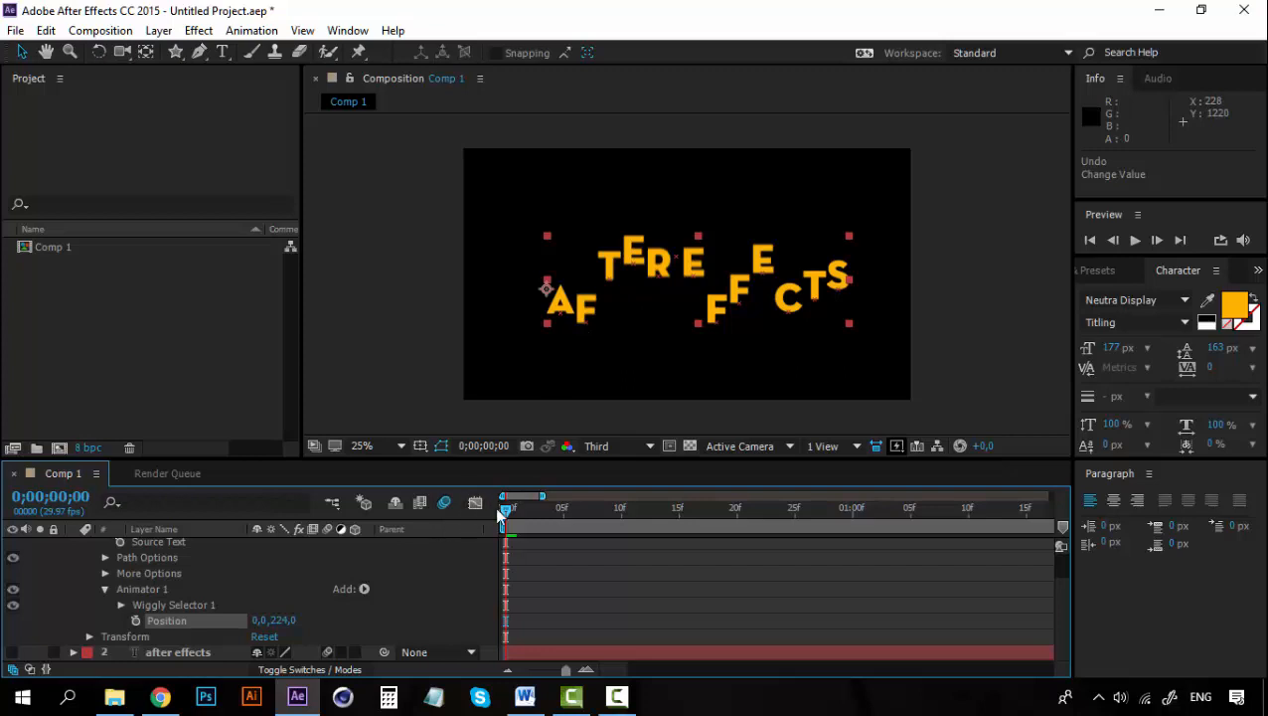
{"action": "key", "text": "space"}
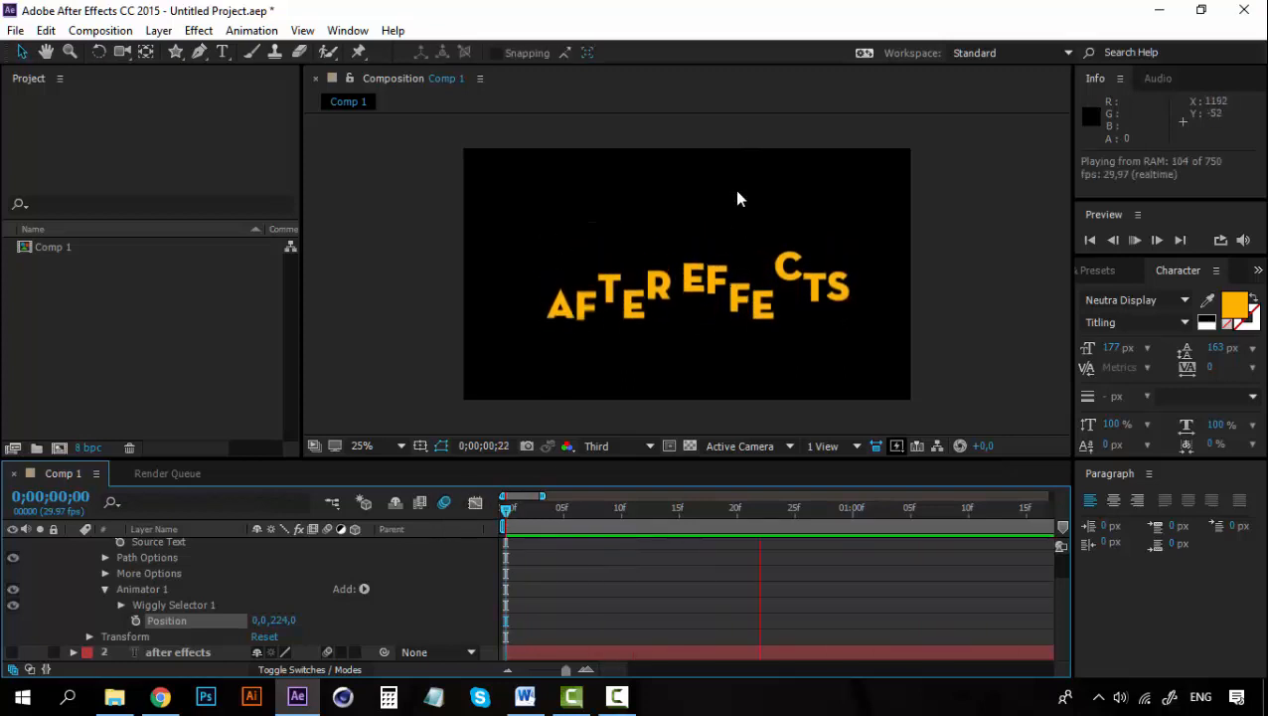
{"action": "left_click", "coordinate": [507, 513]}
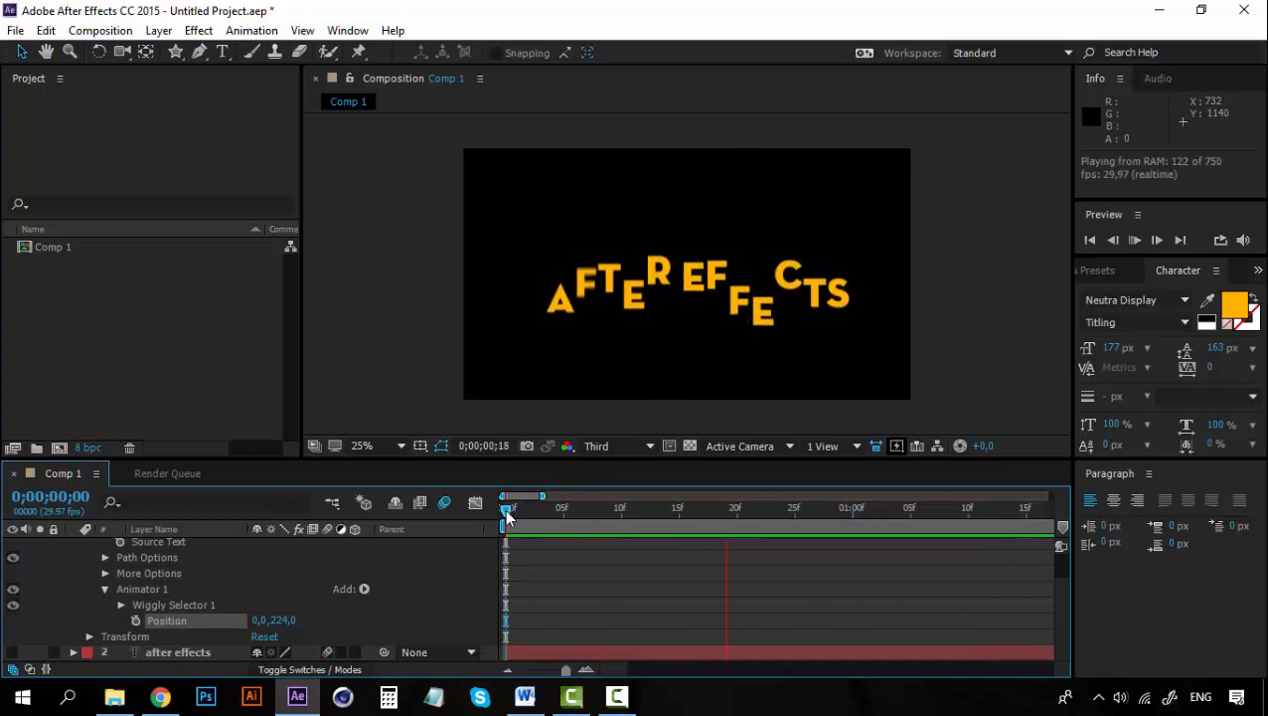
{"action": "left_click", "coordinate": [502, 515]}
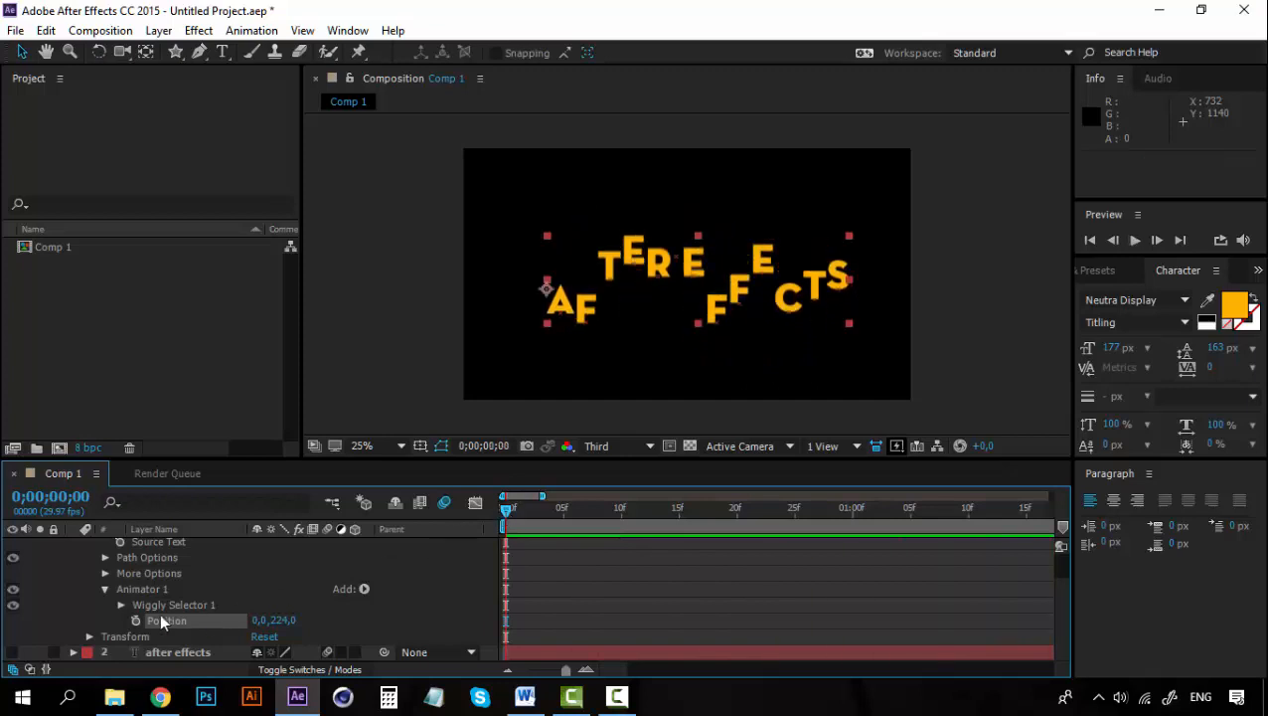
Step: Set Wiggly Selector 1's Max Amount to 10% and Min Amount to 1%, and preview the weaker wiggle
{"action": "left_click", "coordinate": [121, 604]}
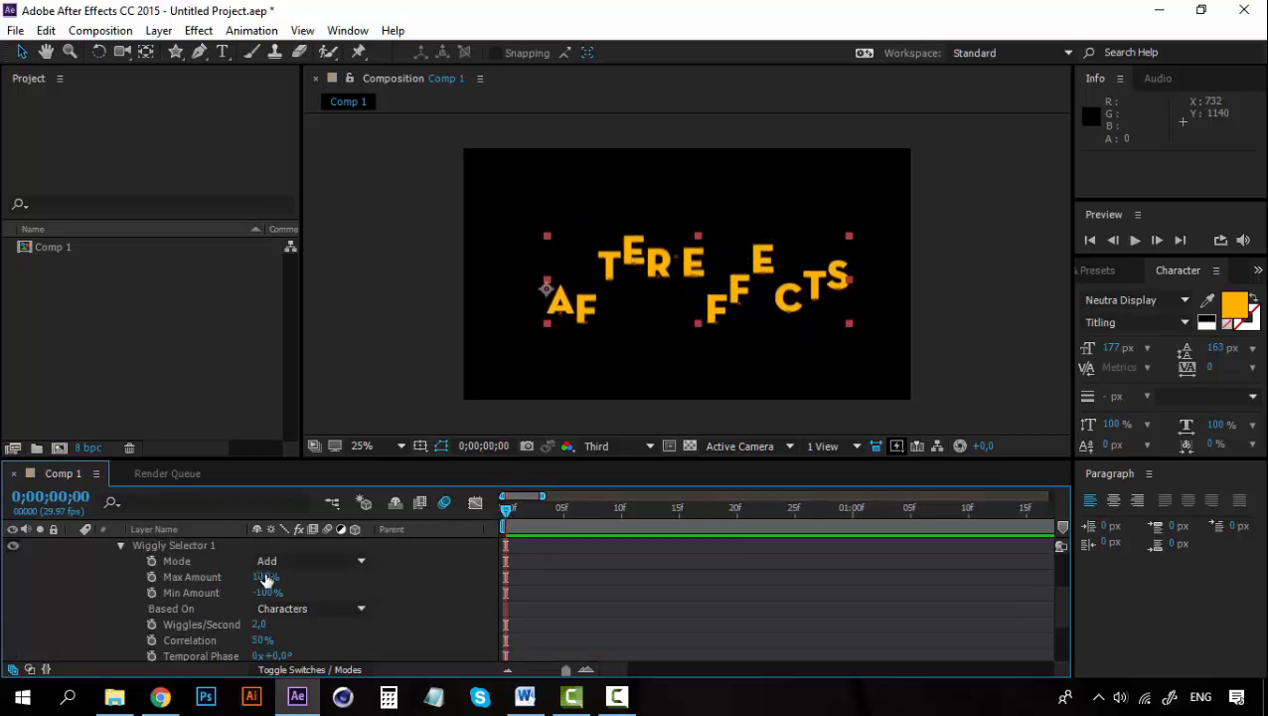
{"action": "mouse_move", "coordinate": [268, 579]}
{"action": "left_mouse_down"}
{"action": "mouse_move", "coordinate": [171, 577]}
{"action": "mouse_move", "coordinate": [248, 592]}
{"action": "left_mouse_up"}
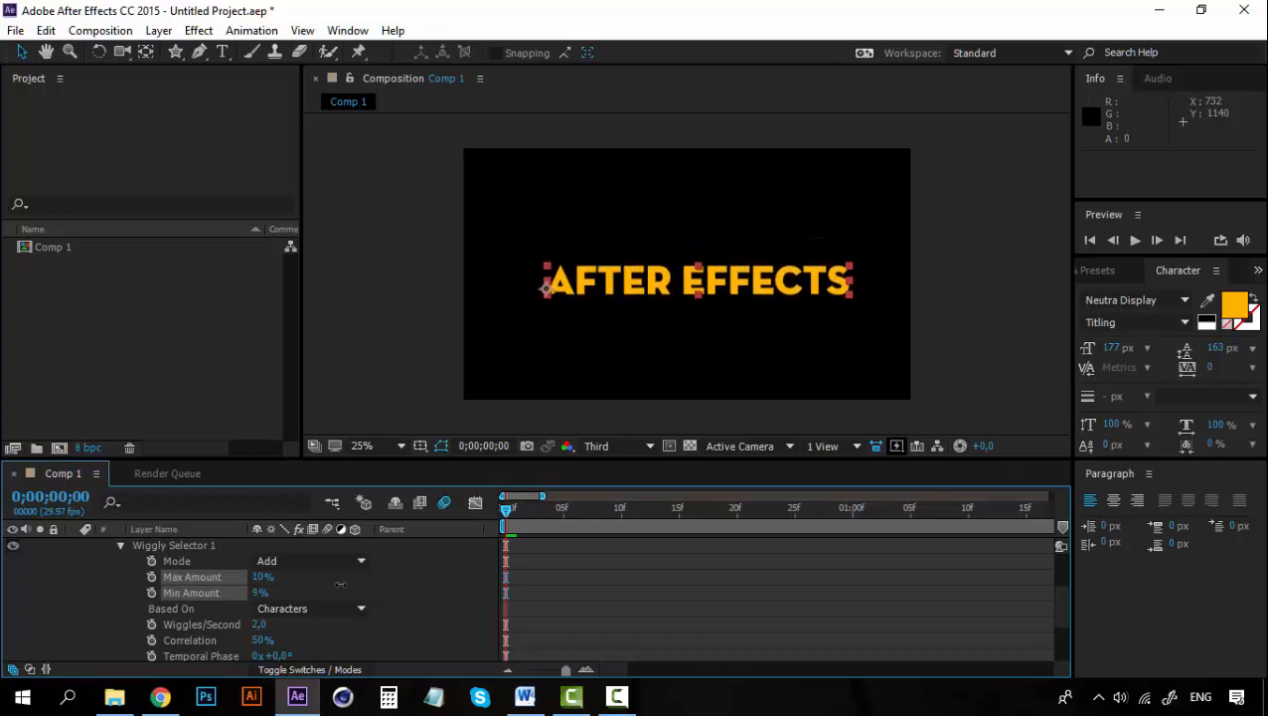
{"action": "key", "text": "space"}
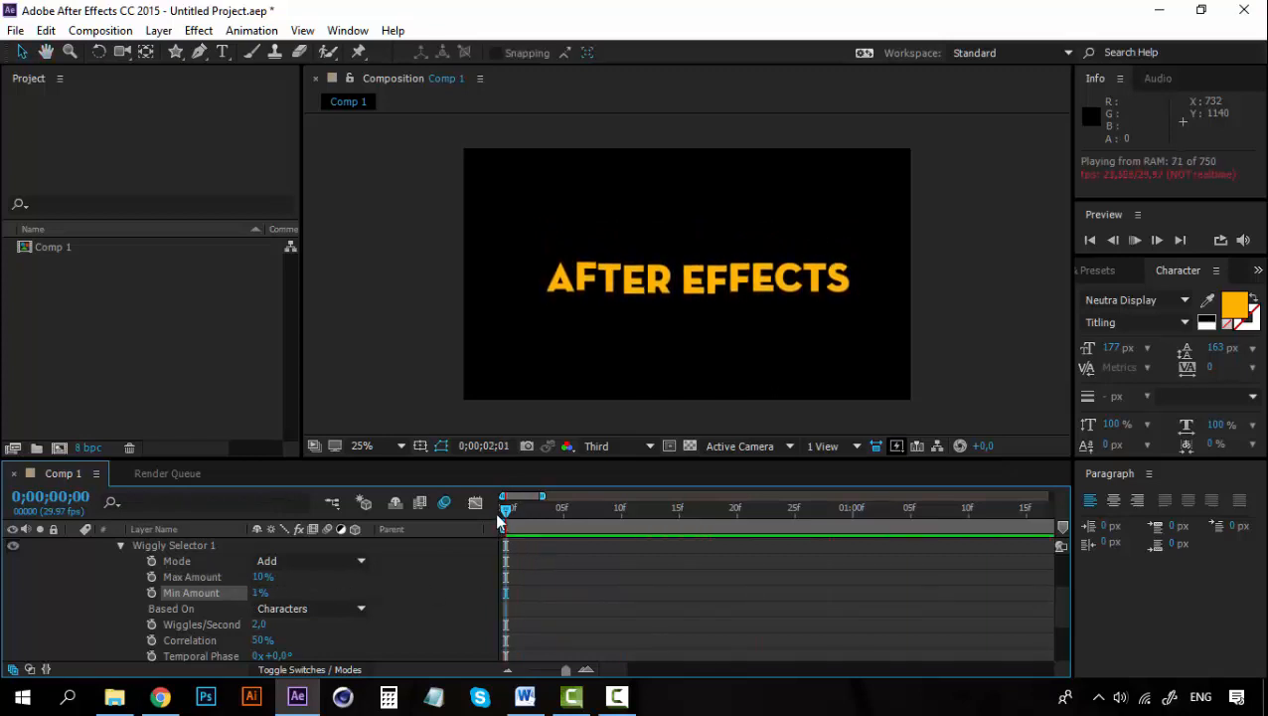
{"action": "key", "text": "space"}
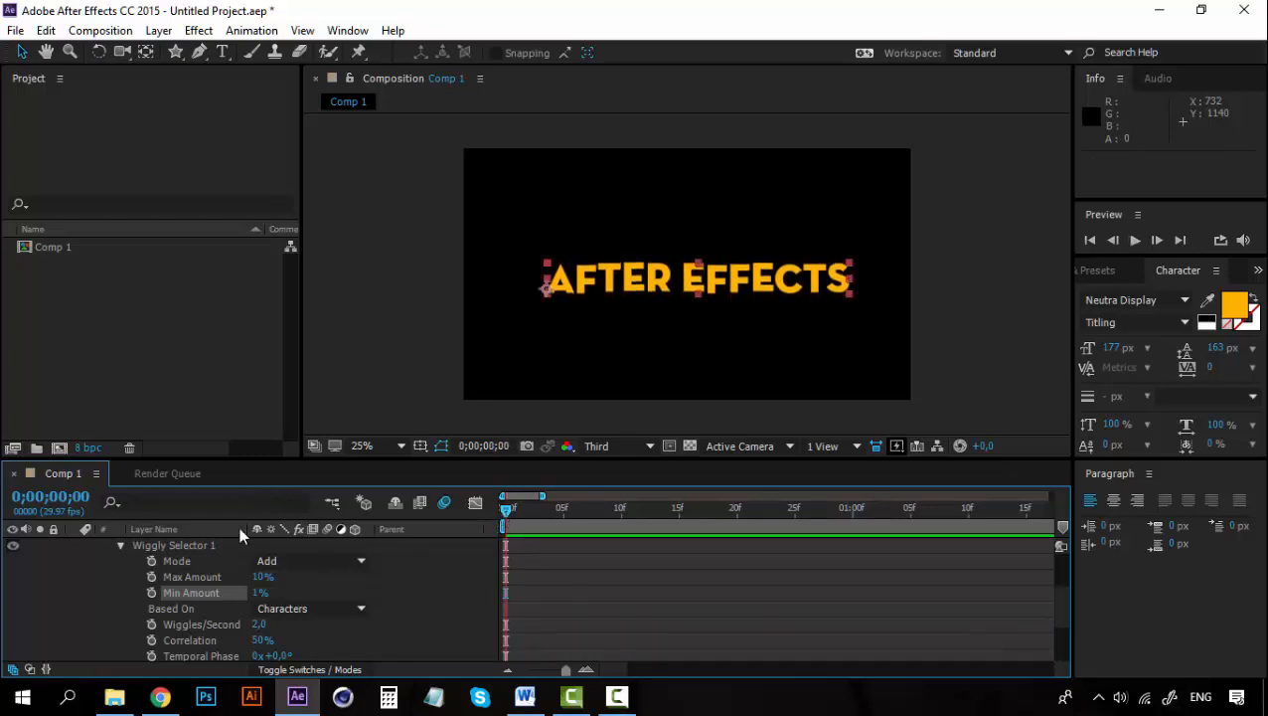
Step: Set the Wiggly Selector's Max Amount to 100% and Min Amount to -100%, and preview the motion
{"action": "left_click_drag", "start_coordinate": [260, 576], "coordinate": [571, 572]}
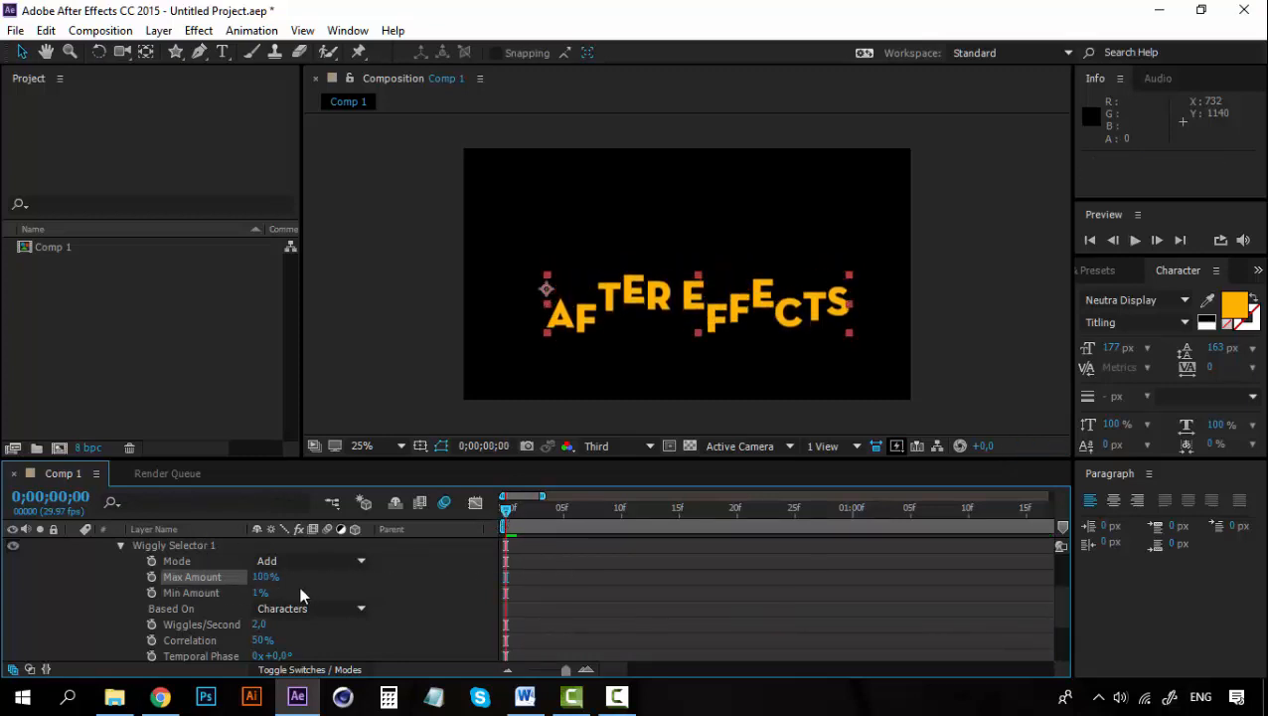
{"action": "left_click_drag", "start_coordinate": [261, 593], "coordinate": [20, 592]}
{"action": "key", "text": "space"}
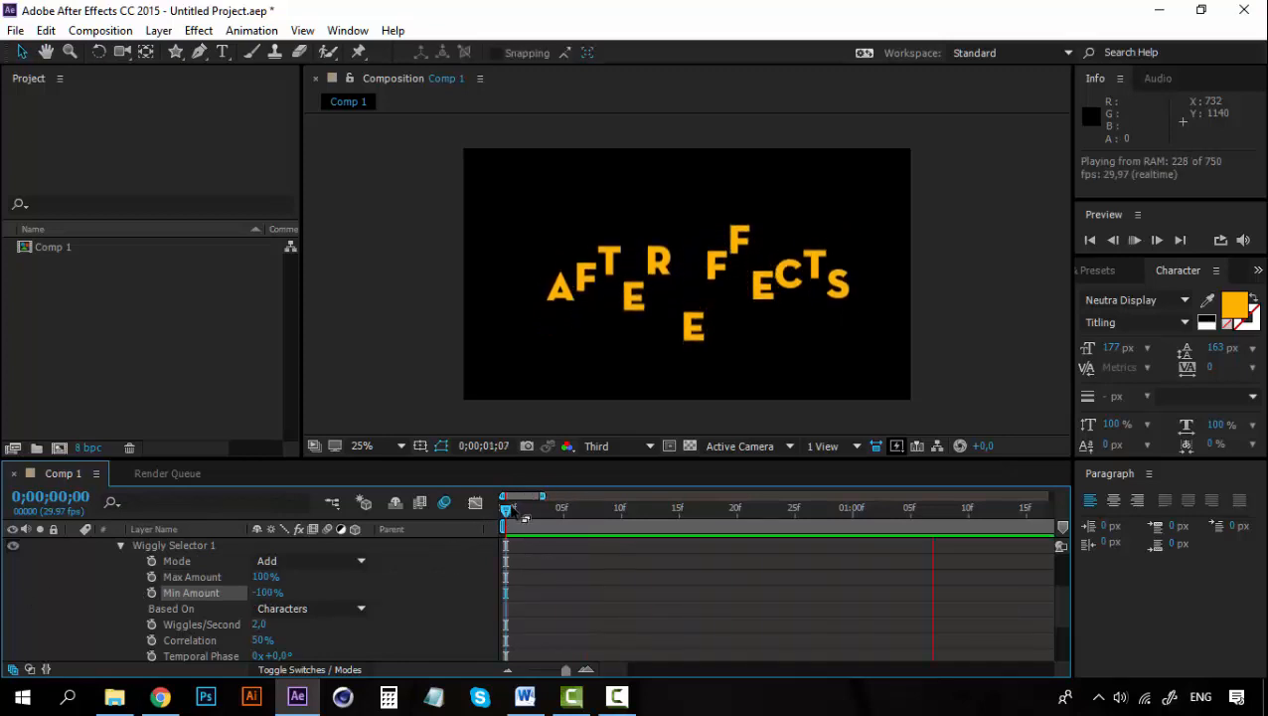
{"action": "left_click", "coordinate": [506, 508]}
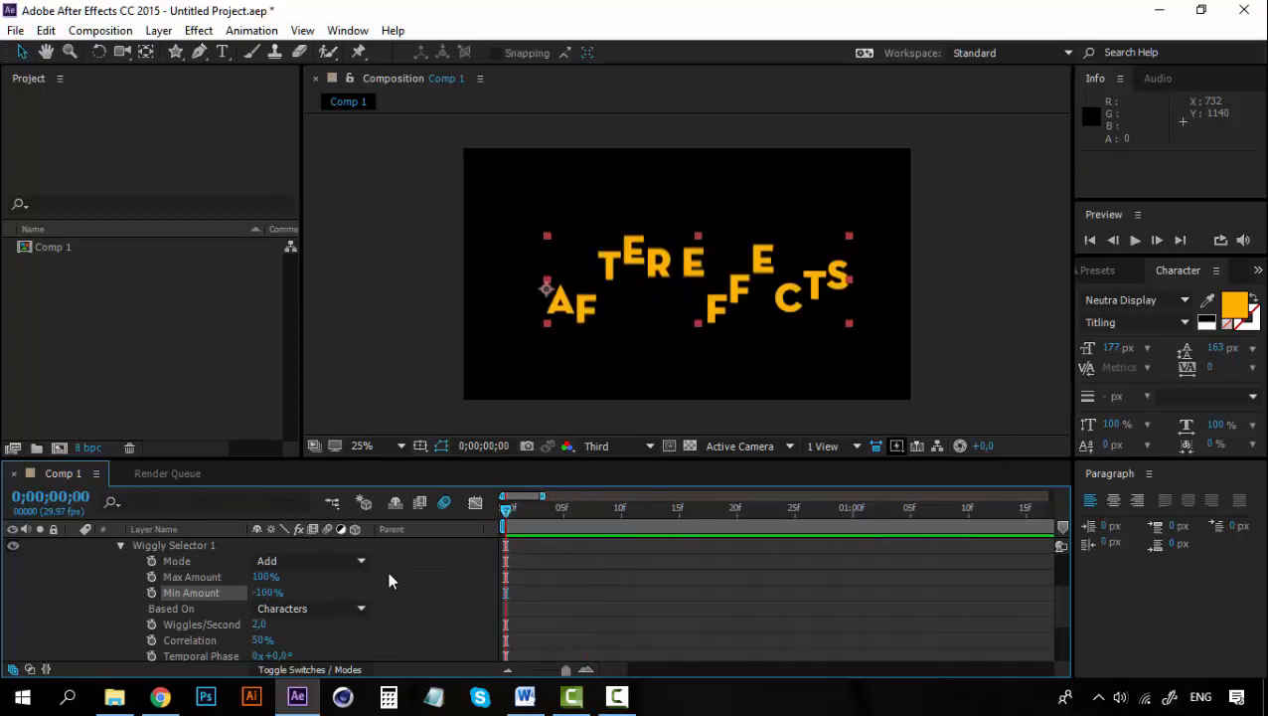
Step: Base the Wiggly Selector on Words and preview how the two words move
{"action": "left_click", "coordinate": [360, 608]}
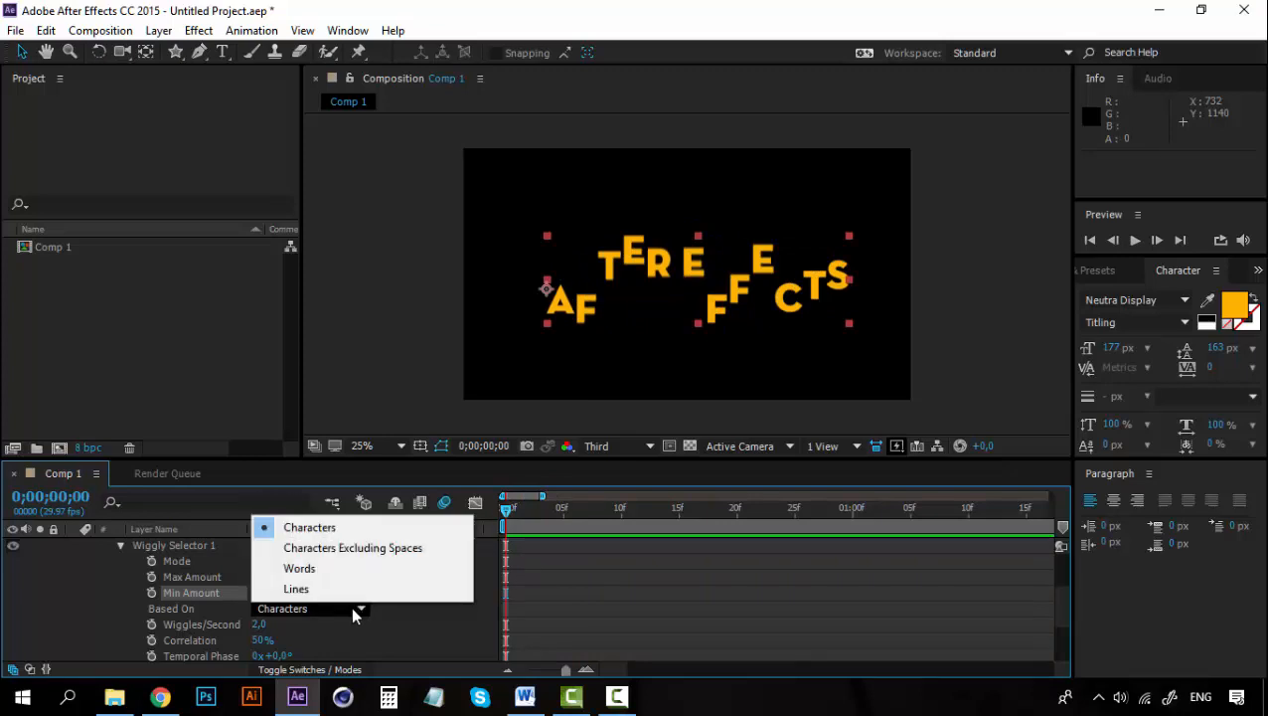
{"action": "left_click", "coordinate": [405, 613]}
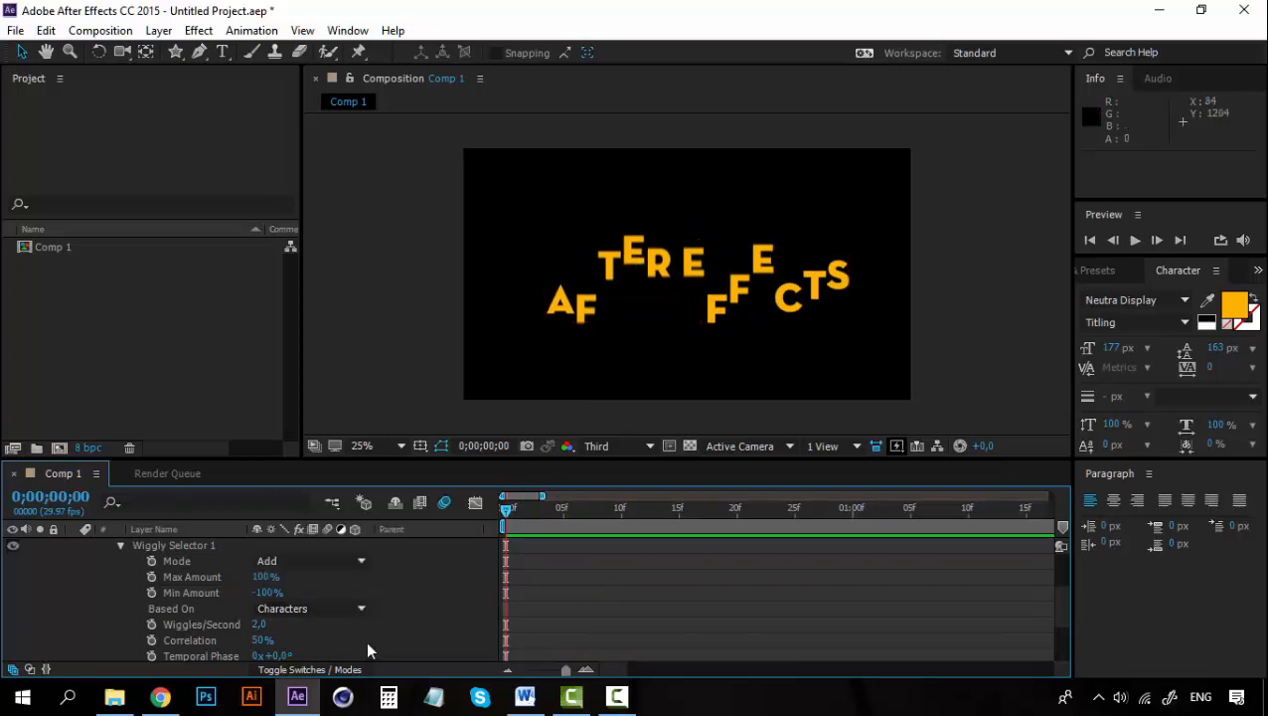
{"action": "left_click", "coordinate": [357, 610]}
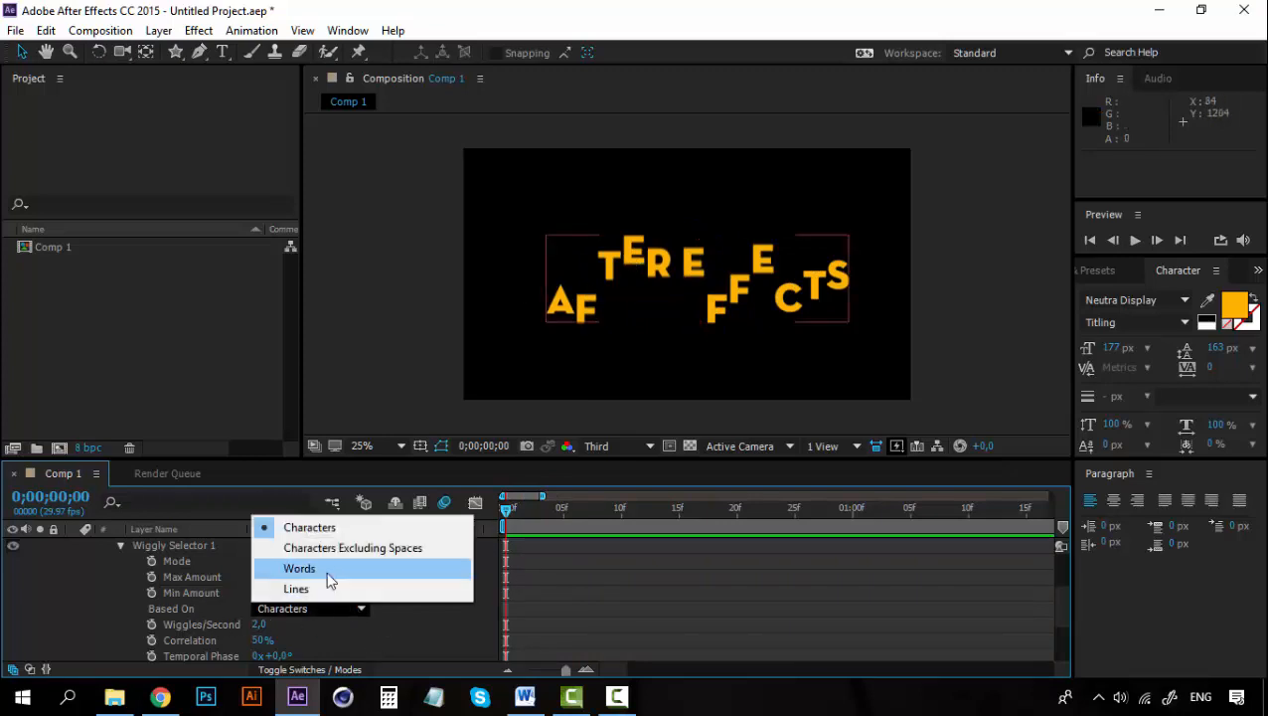
{"action": "left_click", "coordinate": [328, 569]}
{"action": "key", "text": "space"}
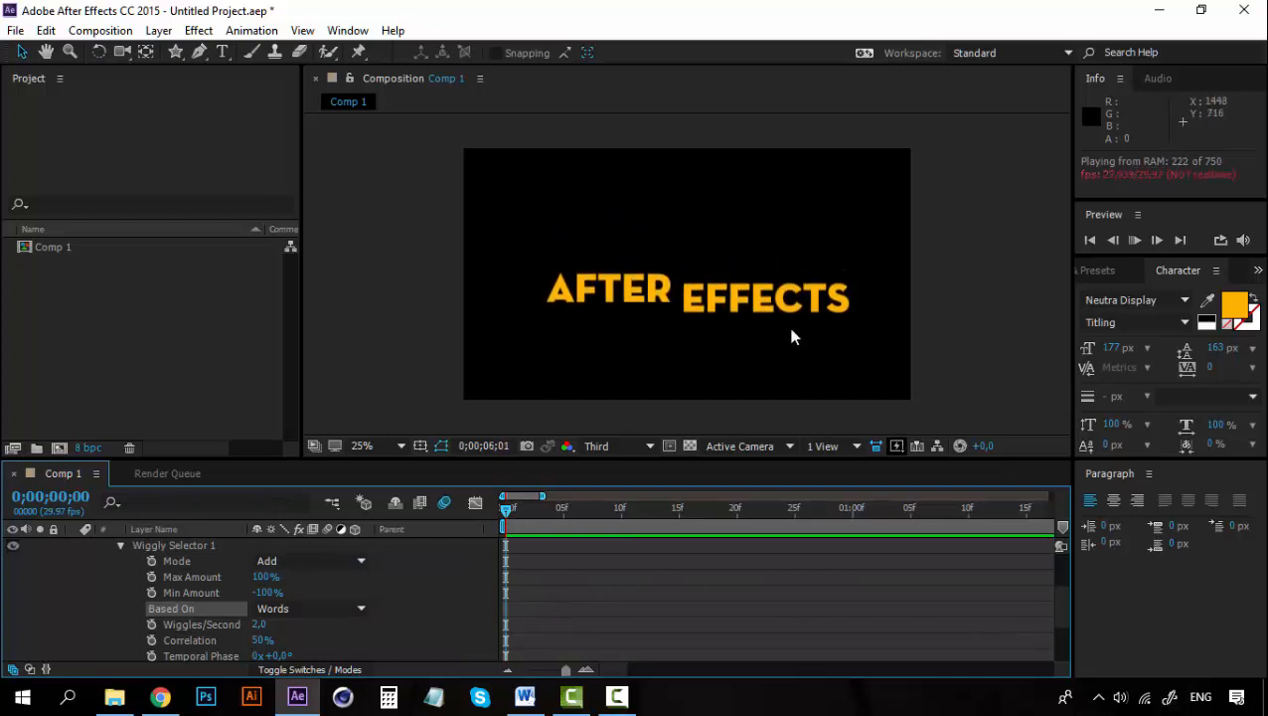
{"action": "left_click", "coordinate": [506, 517]}
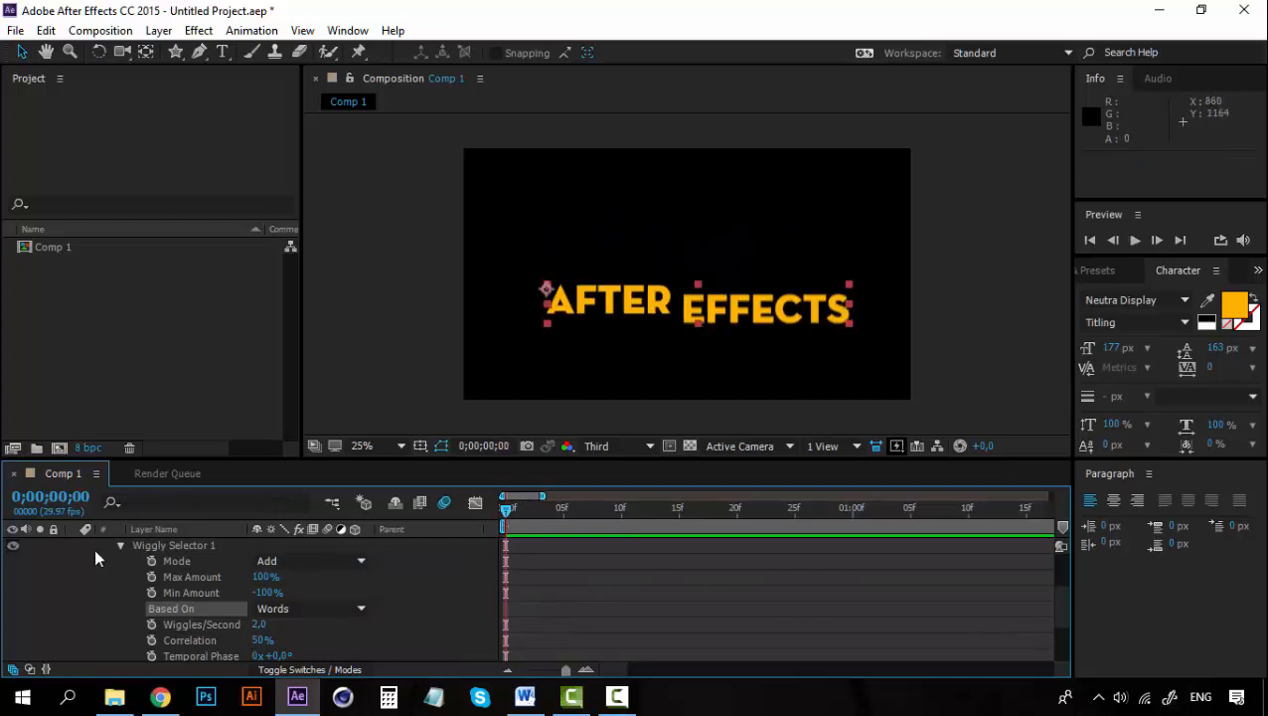
Step: Base the Wiggly Selector on Characters with 69 Wiggles/Second and preview the fast motion
{"action": "left_click", "coordinate": [294, 608]}
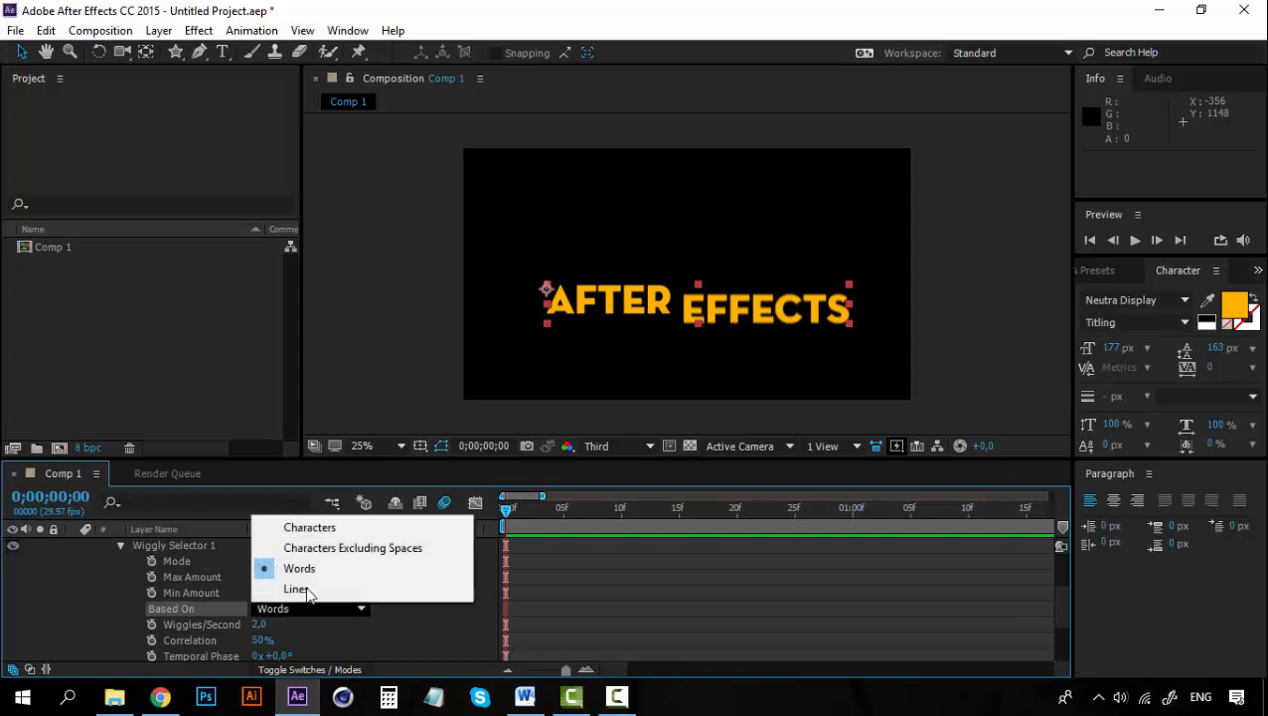
{"action": "left_click", "coordinate": [330, 528]}
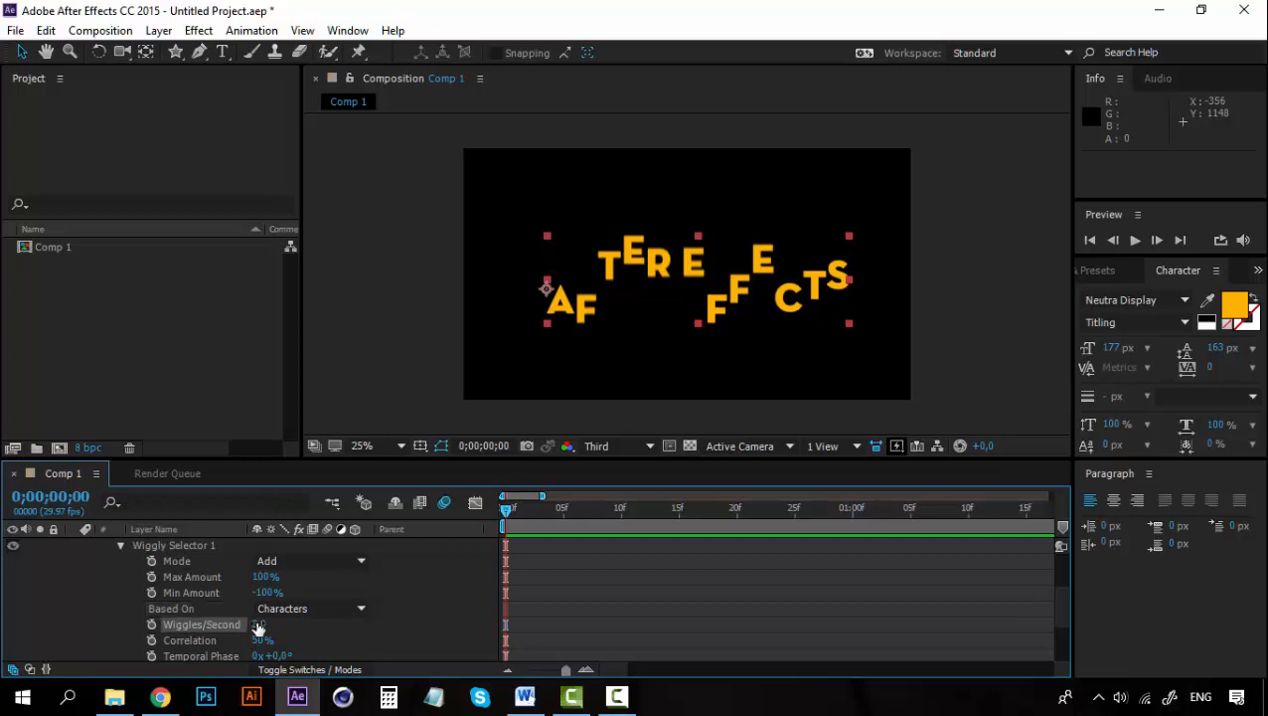
{"action": "left_click_drag", "start_coordinate": [257, 625], "coordinate": [319, 623]}
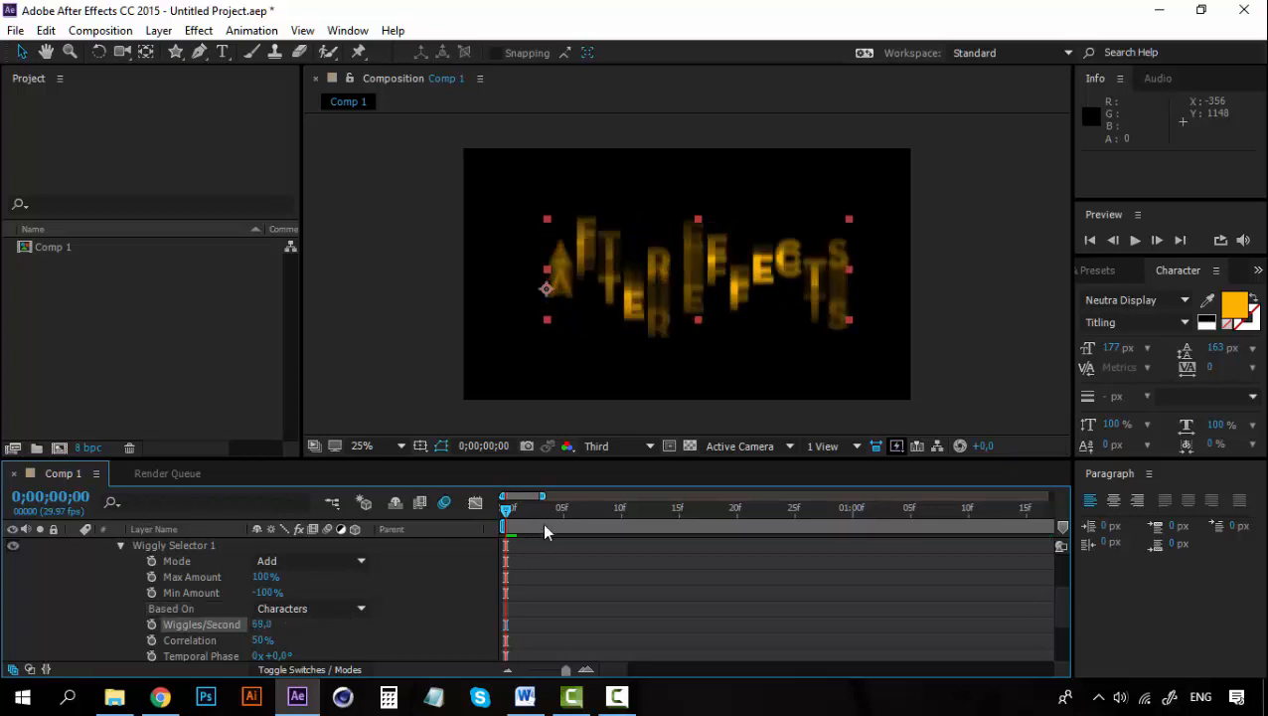
{"action": "key", "text": "space"}
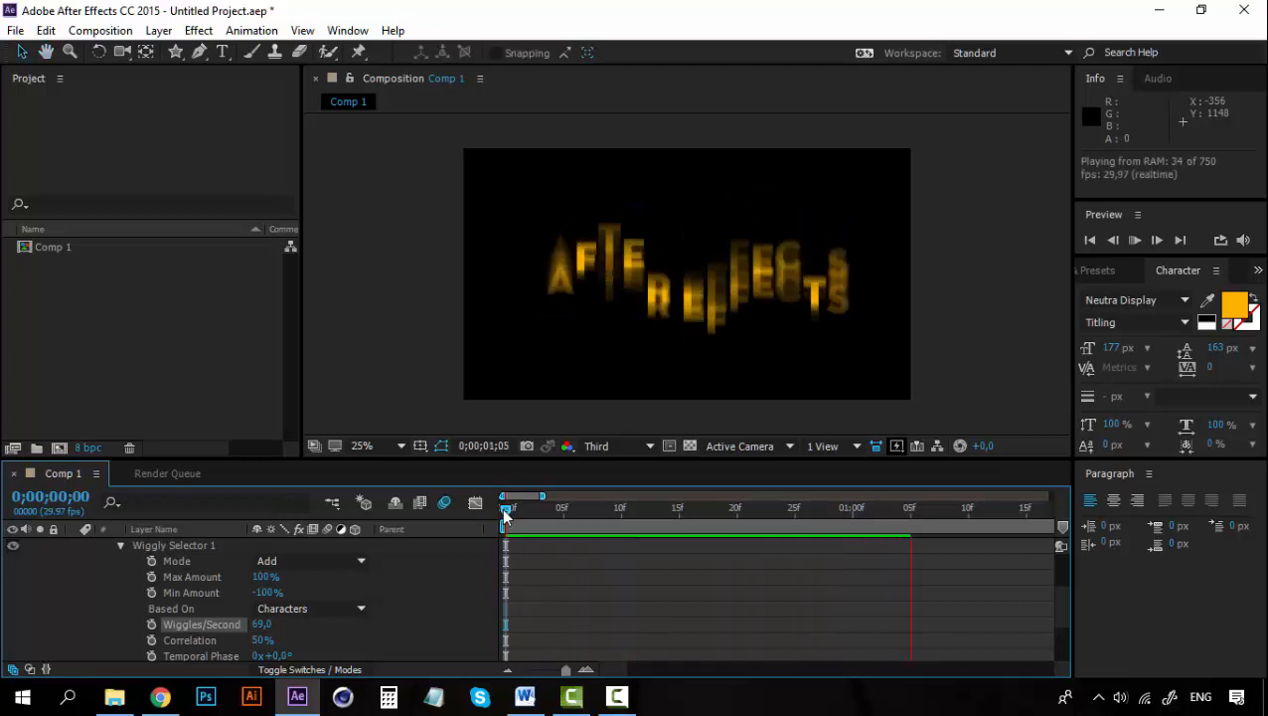
{"action": "key", "text": "space"}
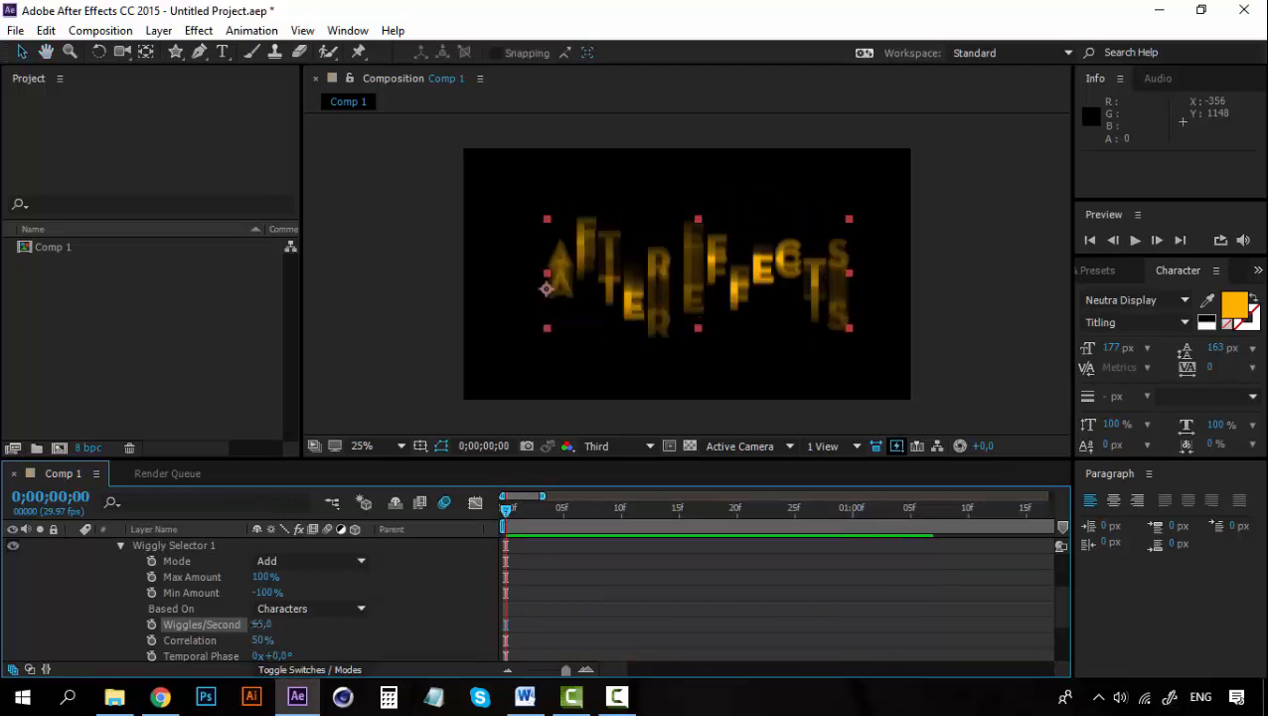
Step: Set Wiggles/Second to 1 and preview the slow letter motion repeatedly from the start
{"action": "left_click_drag", "start_coordinate": [262, 624], "coordinate": [189, 626]}
{"action": "key", "text": "space"}
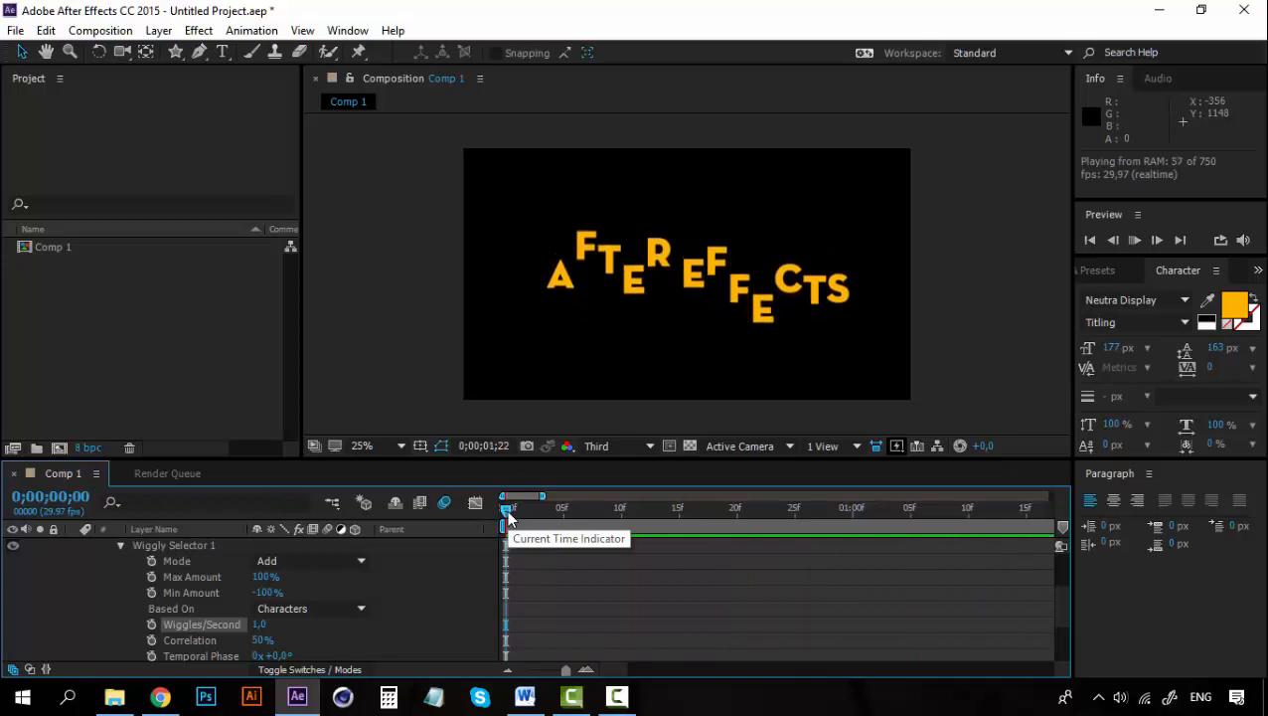
{"action": "key", "text": "space"}
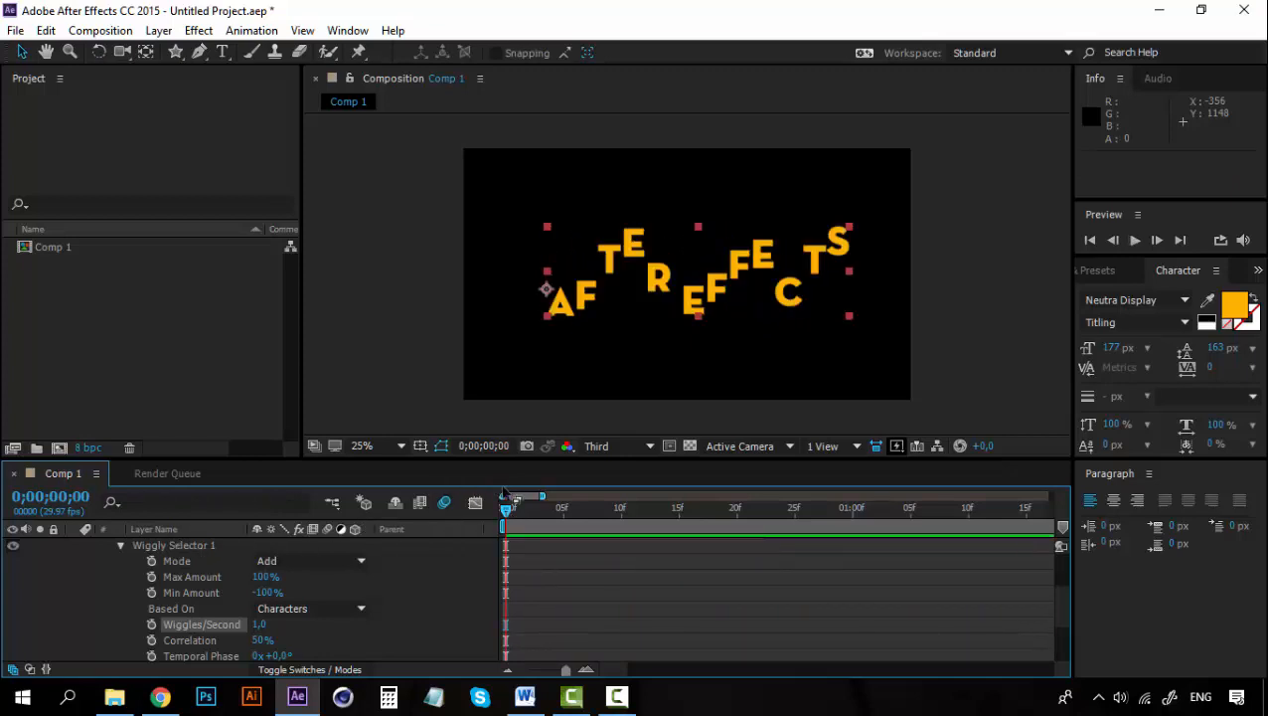
{"action": "key", "text": "space"}
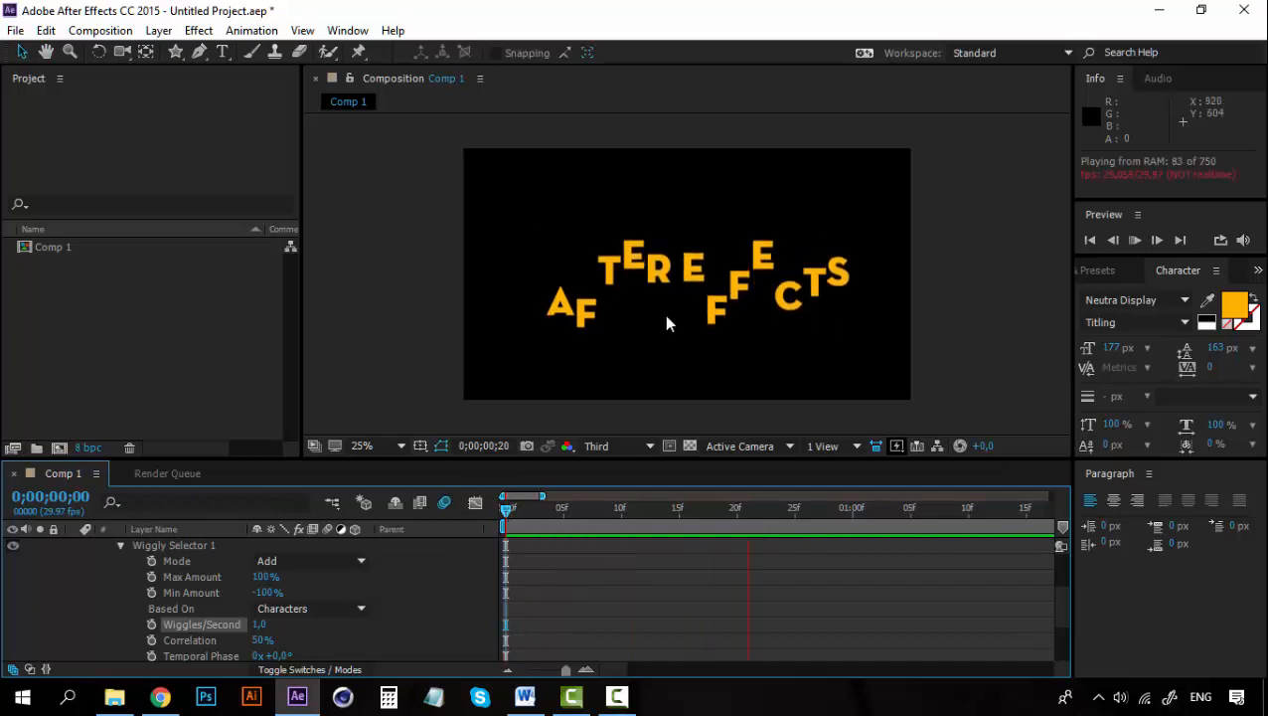
{"action": "left_click", "coordinate": [506, 514]}
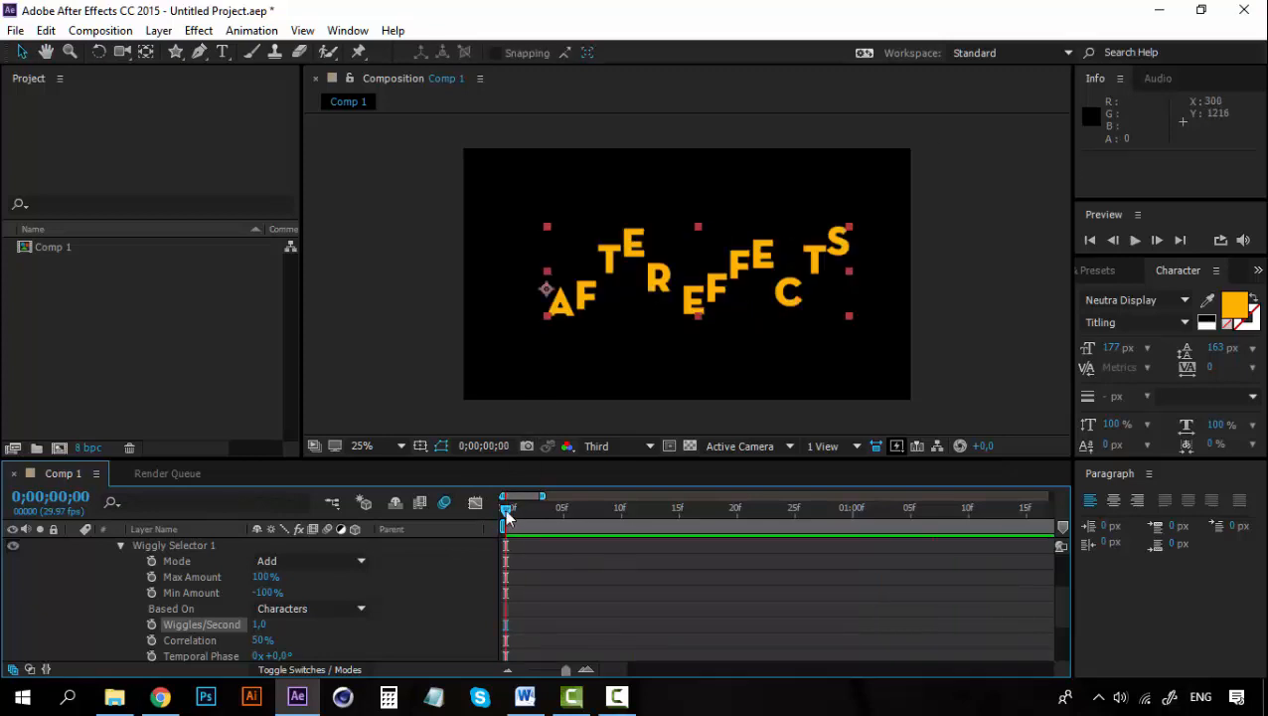
{"action": "key", "text": "space"}
{"action": "key", "text": "space"}
Step: Set the Wiggly Selector's Max Amount to 8% and Min Amount to -1%, and preview the subtle wiggle
{"action": "left_click_drag", "start_coordinate": [268, 581], "coordinate": [298, 593]}
{"action": "mouse_move", "coordinate": [325, 588]}
{"action": "left_mouse_down"}
{"action": "mouse_move", "coordinate": [339, 589]}
{"action": "mouse_move", "coordinate": [329, 588]}
{"action": "left_mouse_up"}
{"action": "key", "text": "space"}
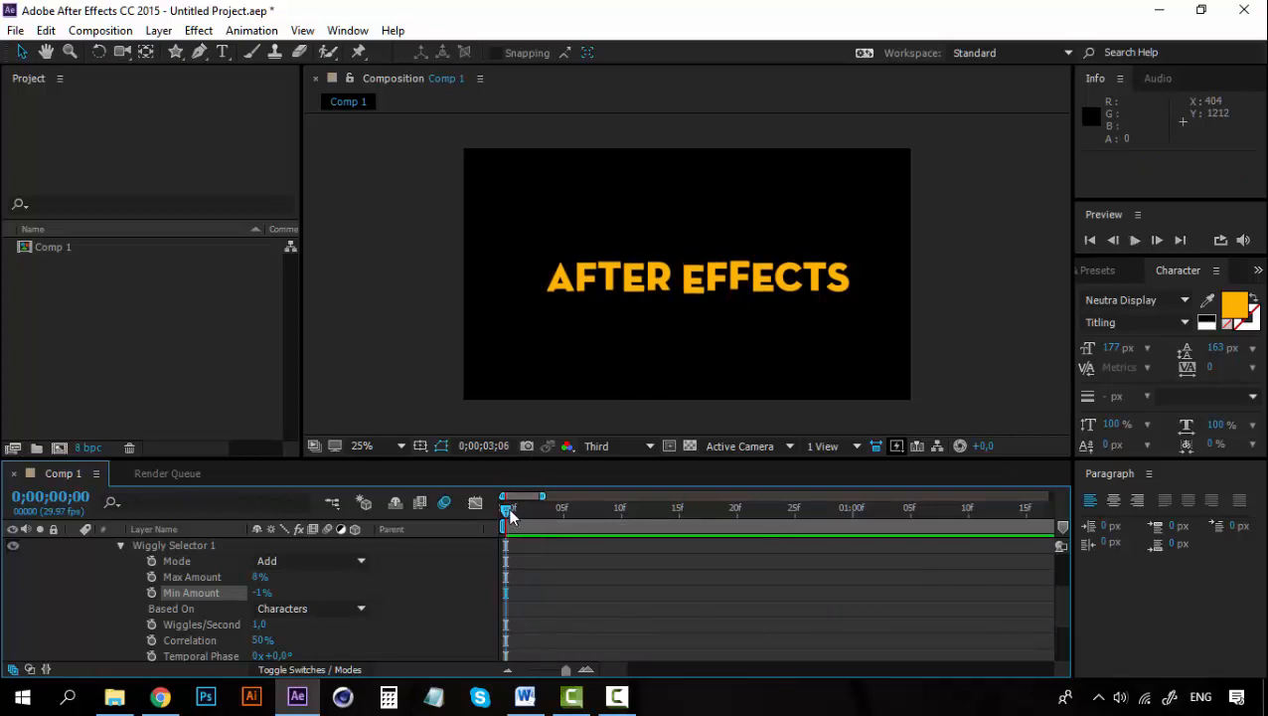
{"action": "left_click", "coordinate": [507, 512]}
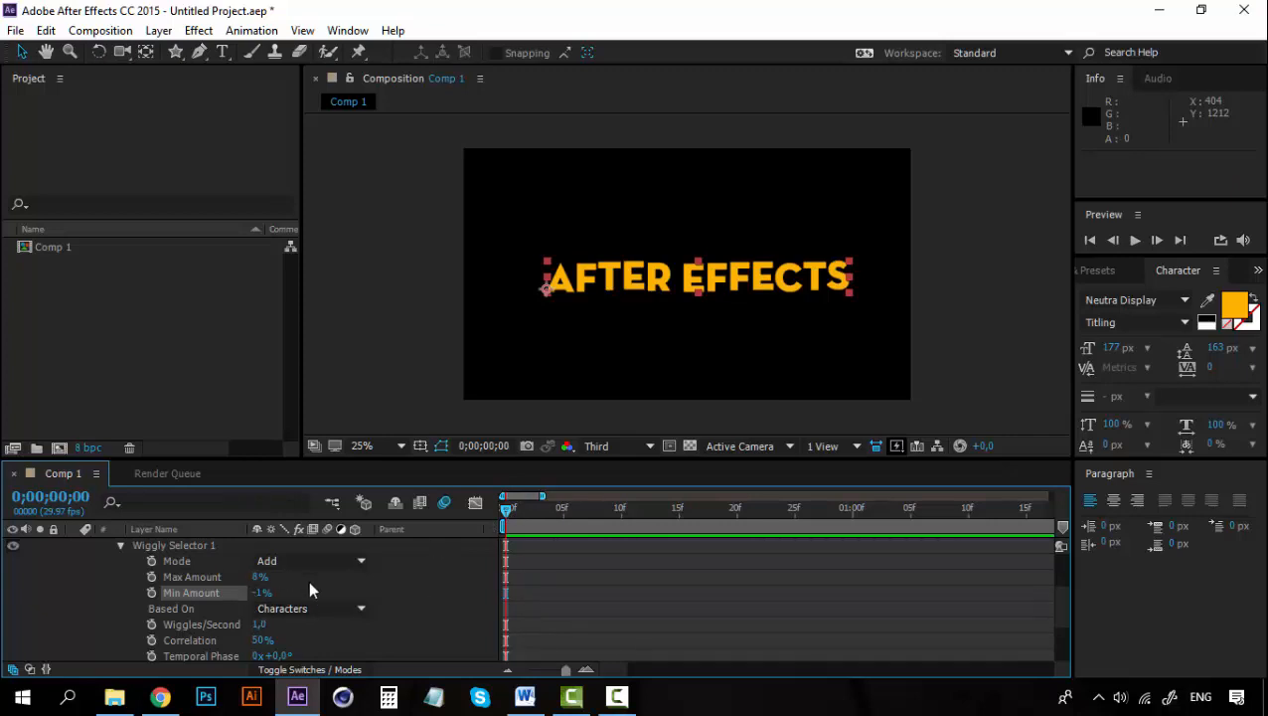
Step: Delete the after effects 2 layer from the composition
{"action": "scroll", "coordinate": [114, 601], "scroll_direction": "up", "scroll_amount": 2}
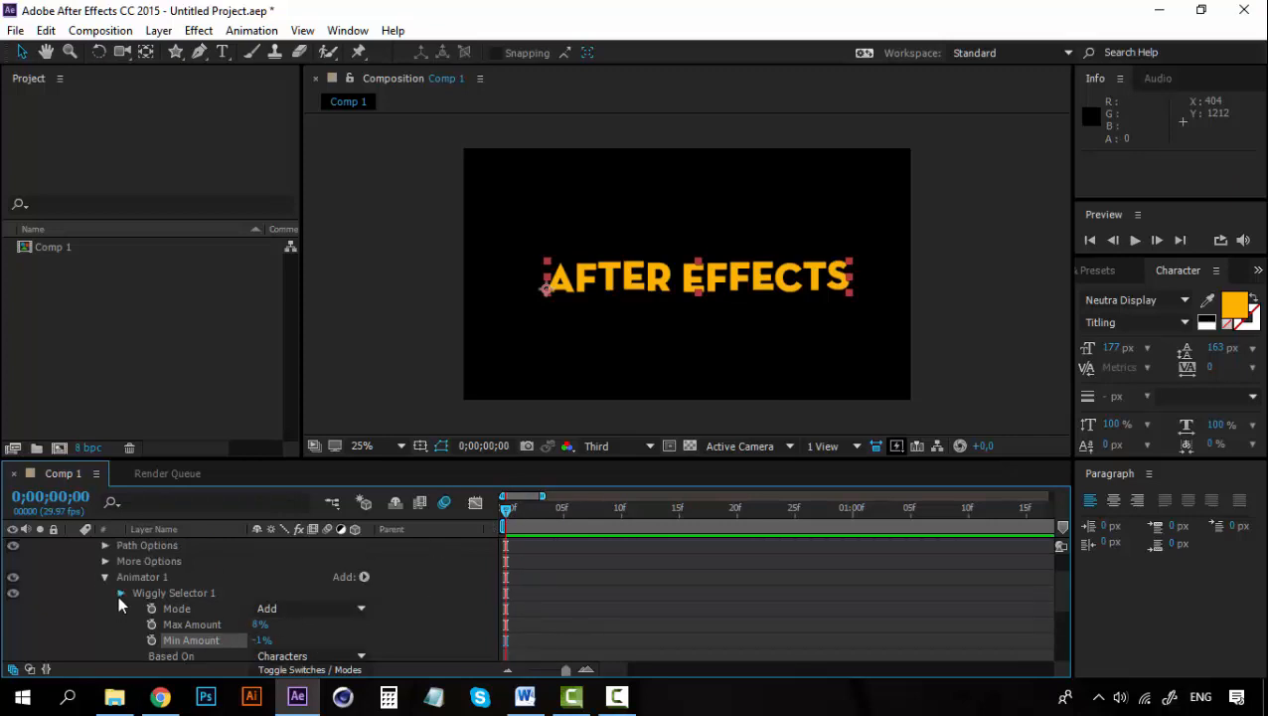
{"action": "scroll", "coordinate": [124, 587], "scroll_direction": "up", "scroll_amount": 2}
{"action": "key", "text": "Delete"}
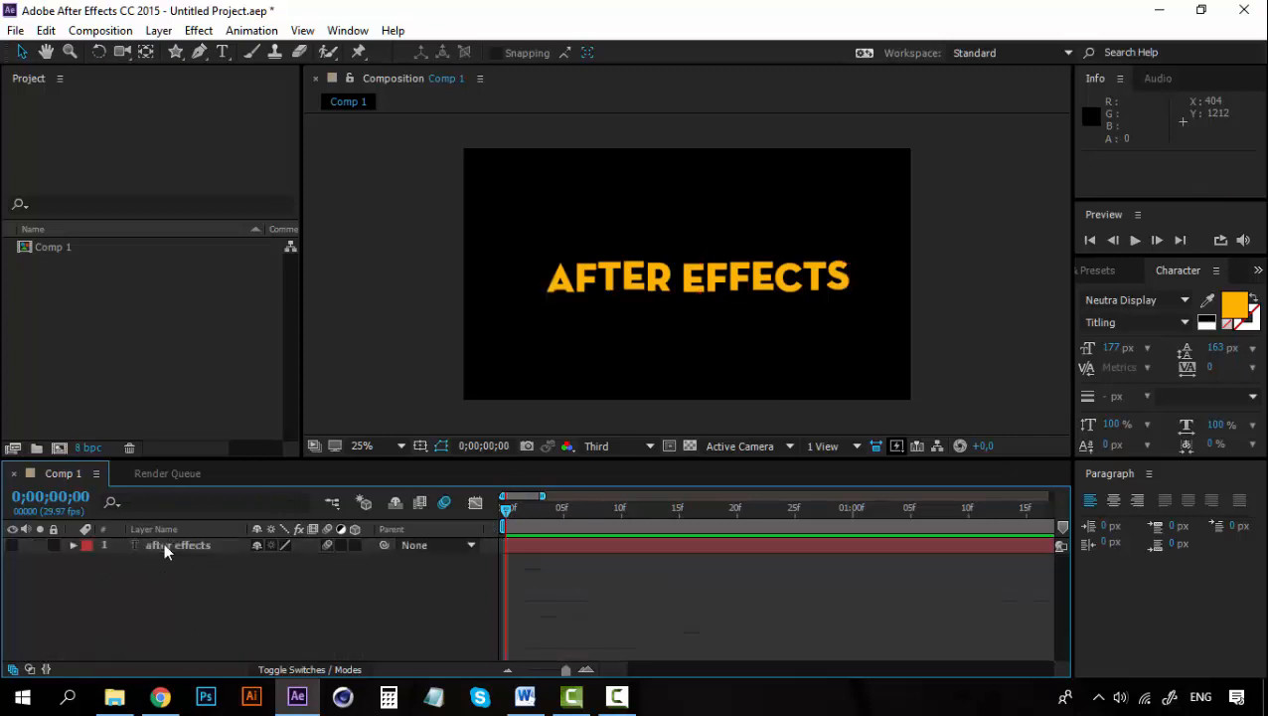
Step: Make the original after effects layer visible and scrub its letter animation to 0;00;00;19
{"action": "left_click", "coordinate": [165, 543]}
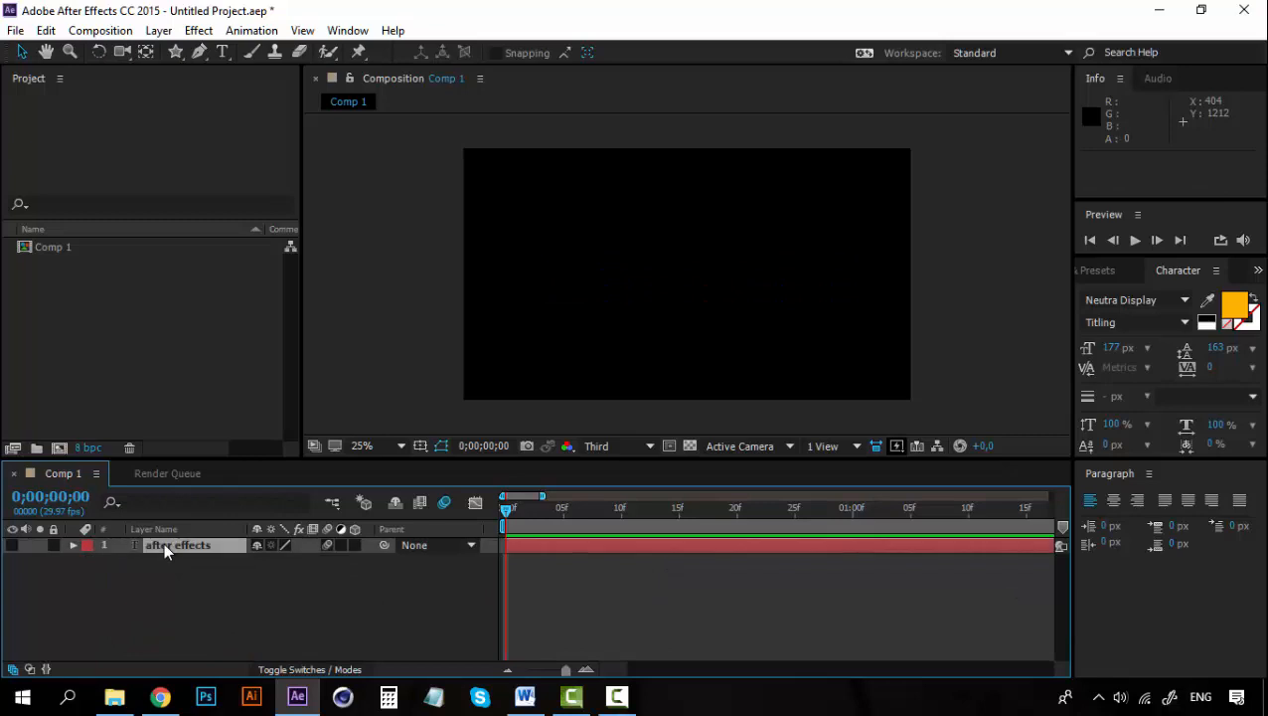
{"action": "left_click", "coordinate": [12, 545]}
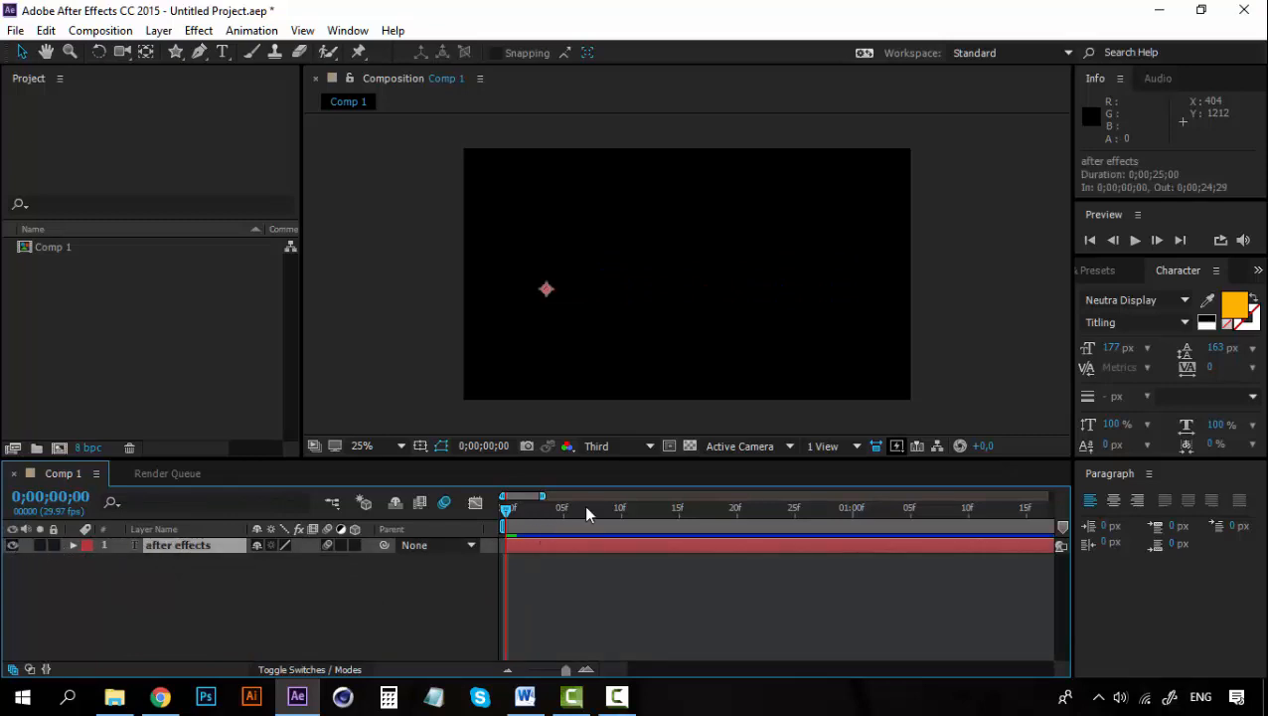
{"action": "left_click_drag", "start_coordinate": [586, 512], "coordinate": [728, 510]}
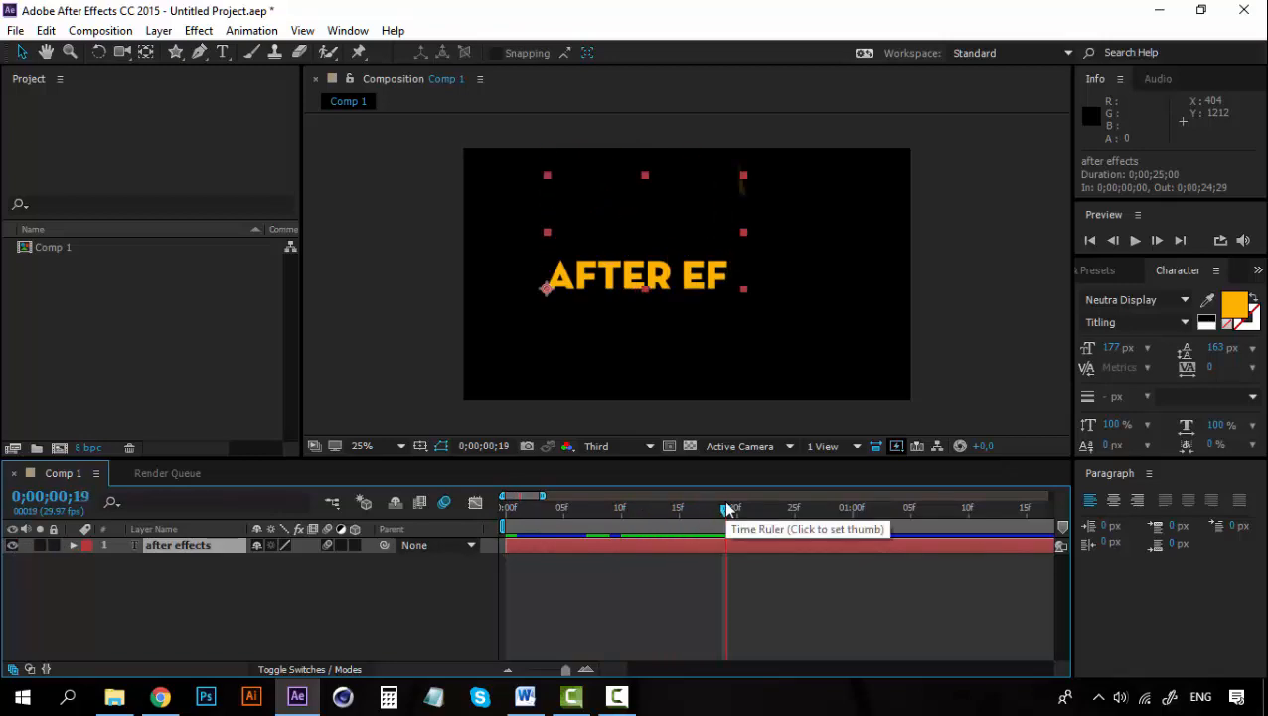